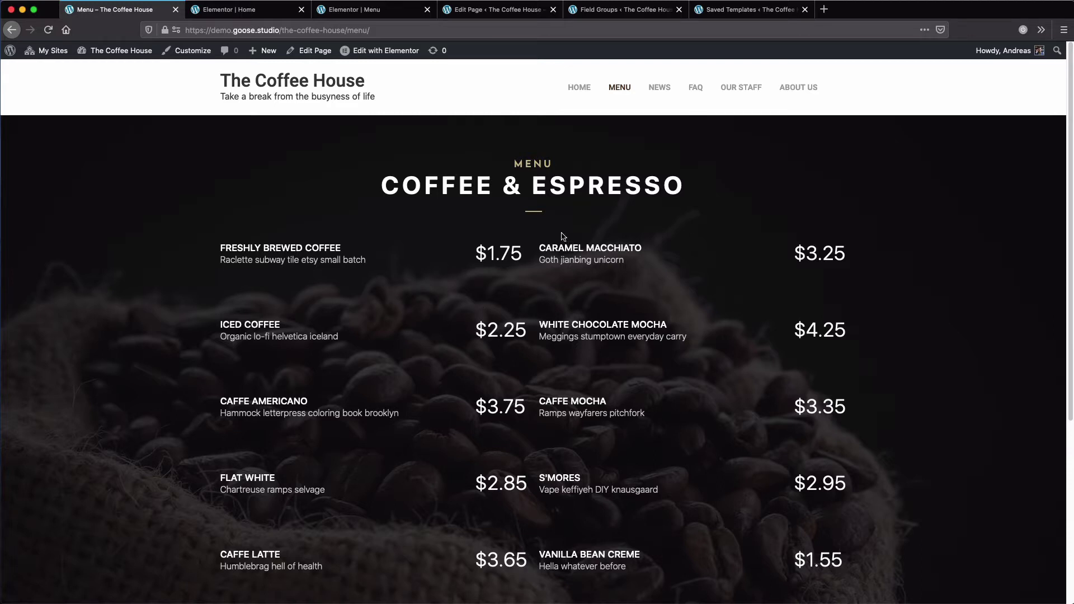
Look through the live Menu page, from the Coffee & Espresso price list to the reservation section.
scroll(481, 330, down, 3)
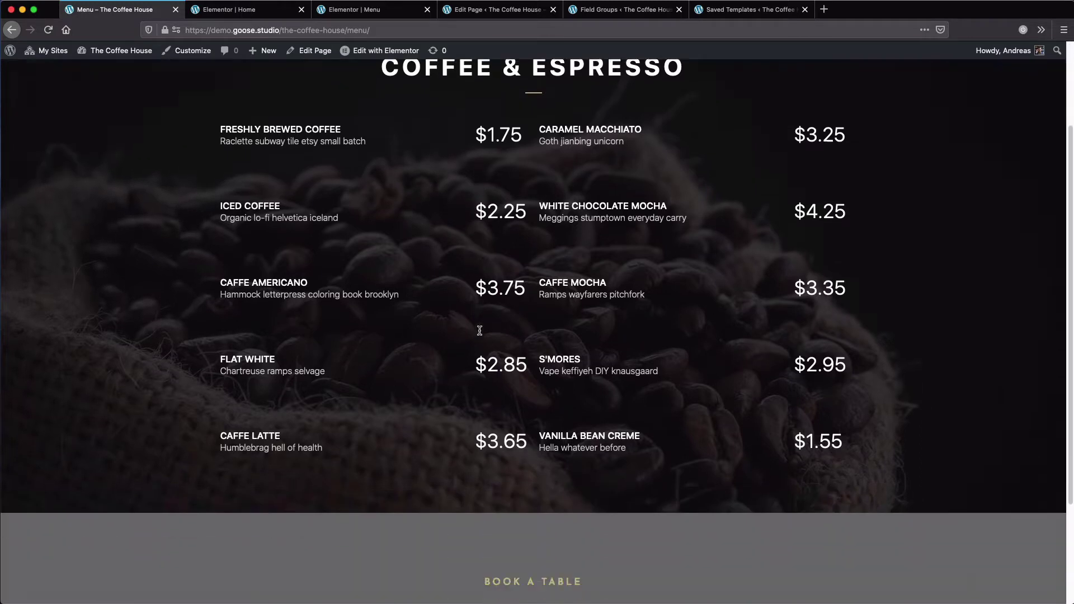
scroll(481, 333, up, 3)
scroll(480, 333, up, 1)
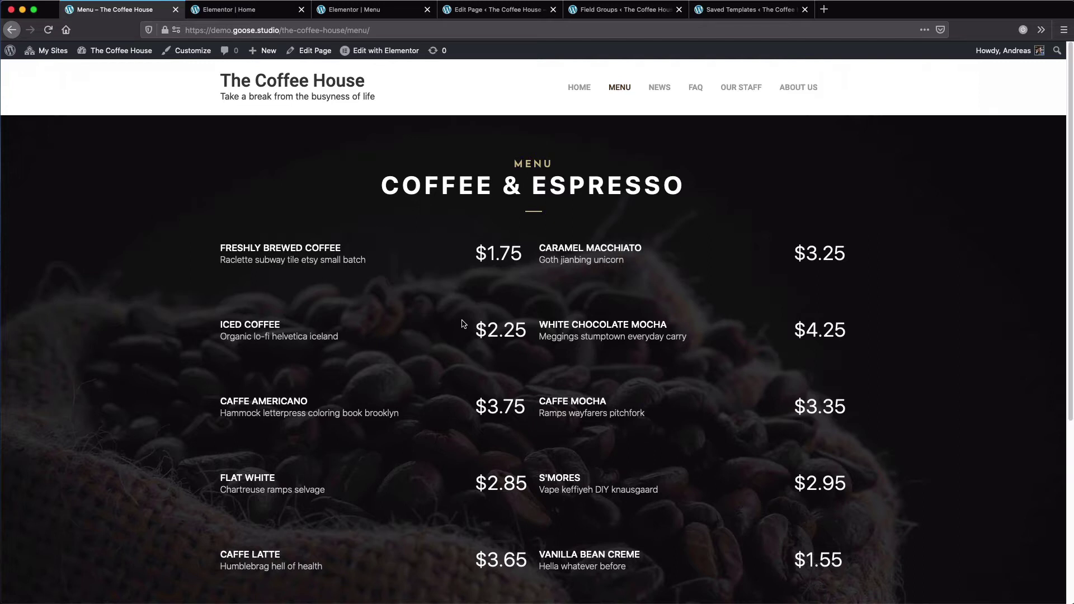
scroll(497, 324, down, 5)
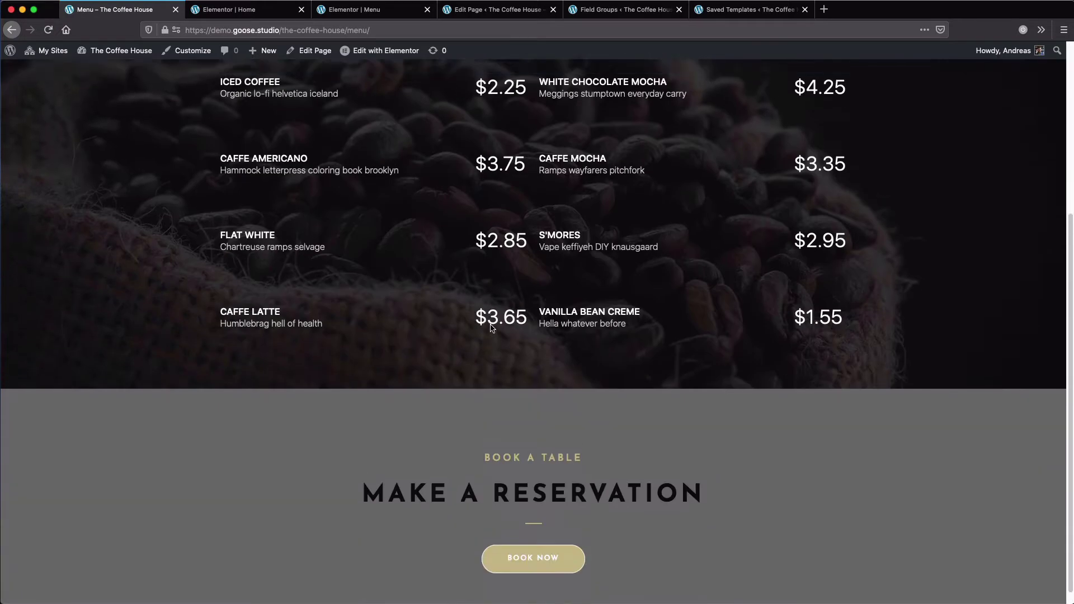
scroll(504, 302, up, 5)
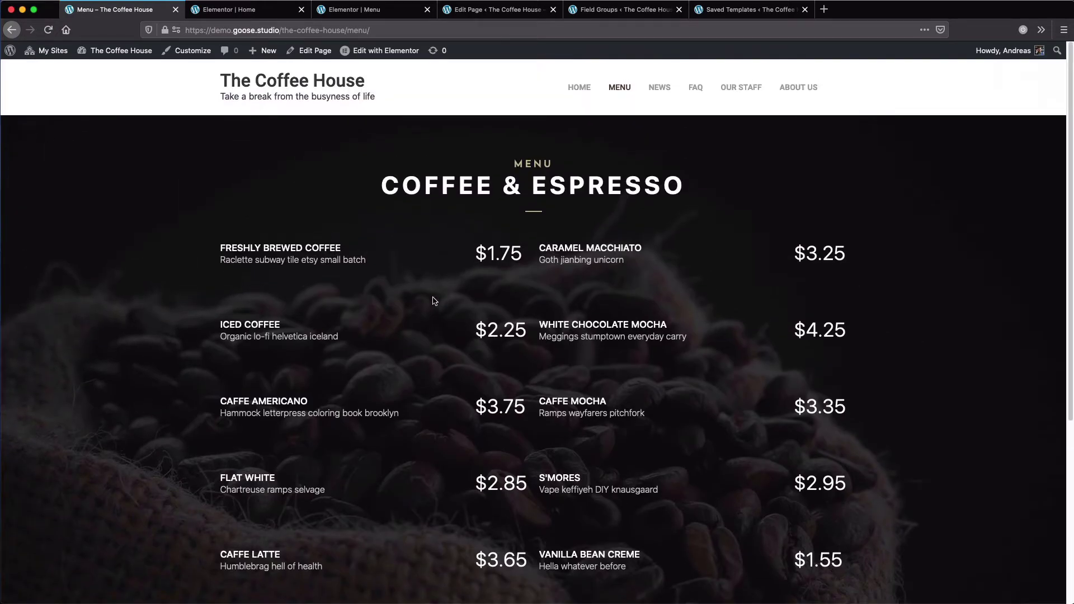
Open the Menu field group and examine the Categories repeater with the sub fields of its nested Items repeater.
click(610, 15)
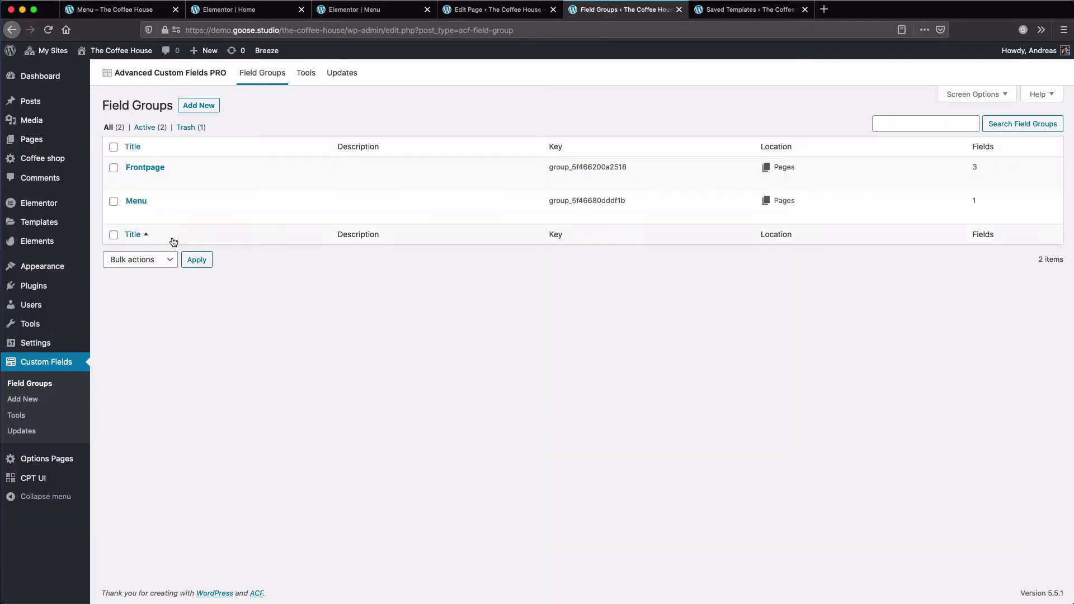
click(132, 216)
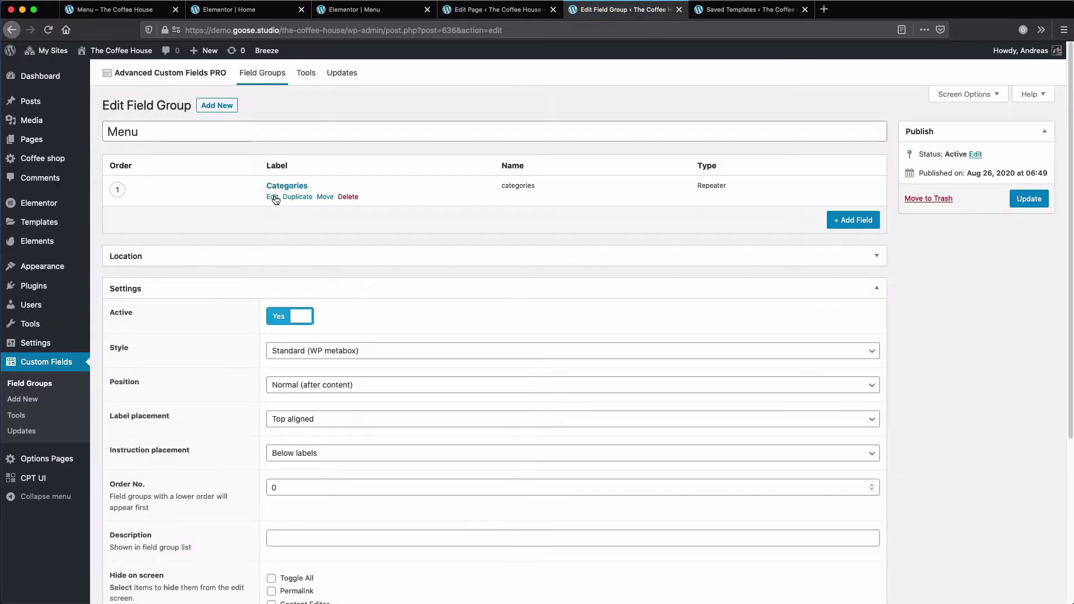
click(287, 186)
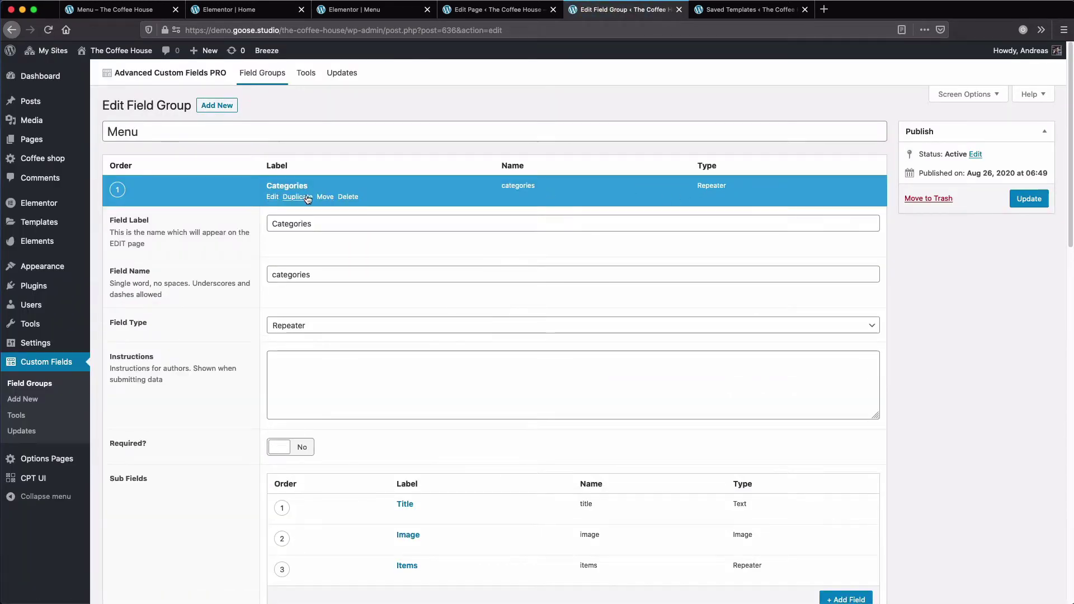
scroll(266, 278, down, 1)
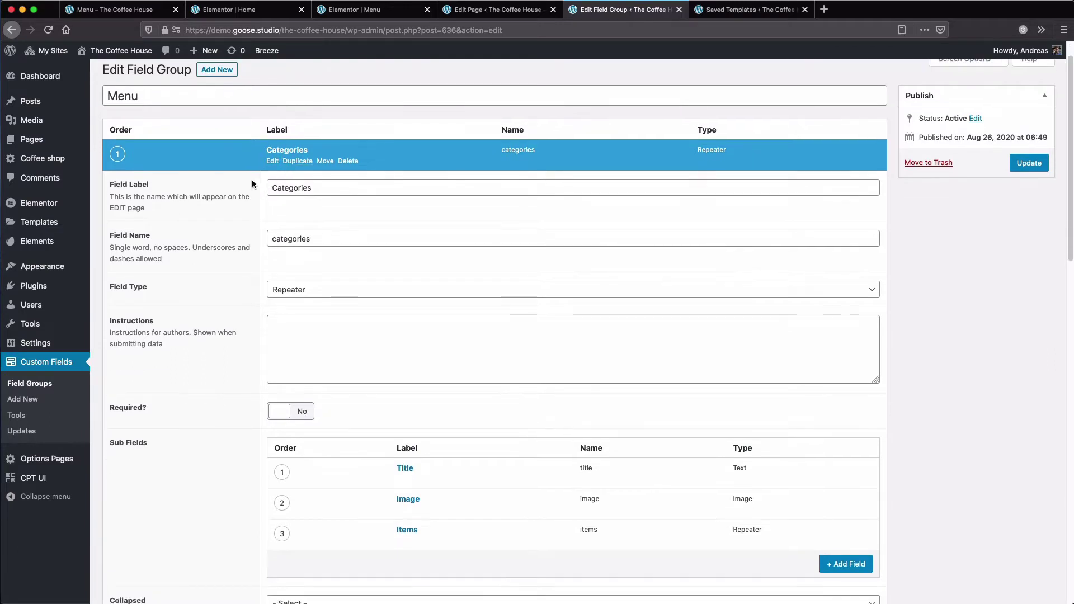
scroll(274, 285, down, 3)
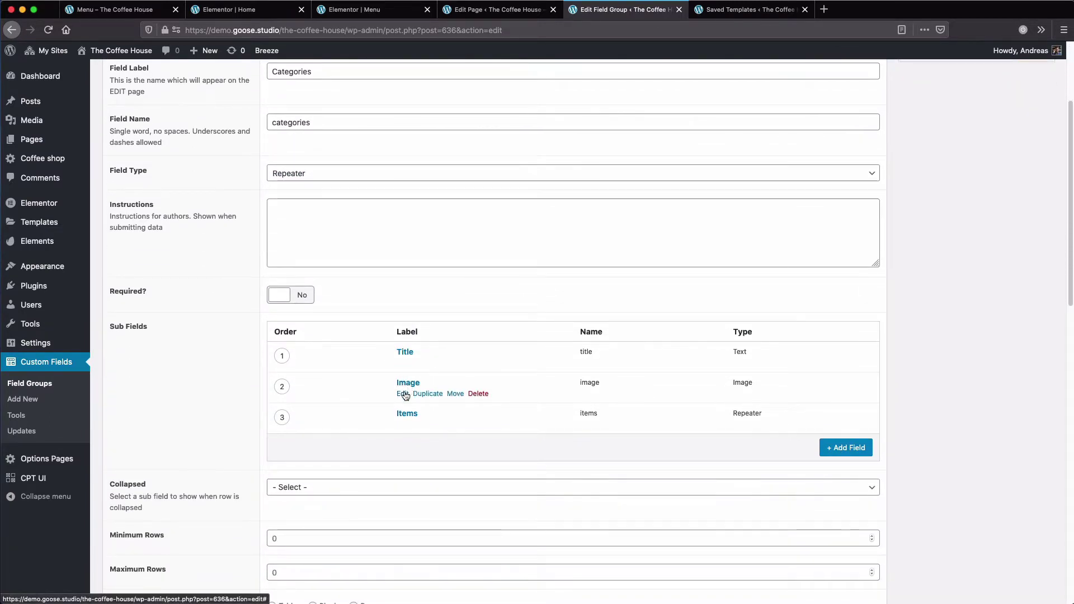
click(403, 425)
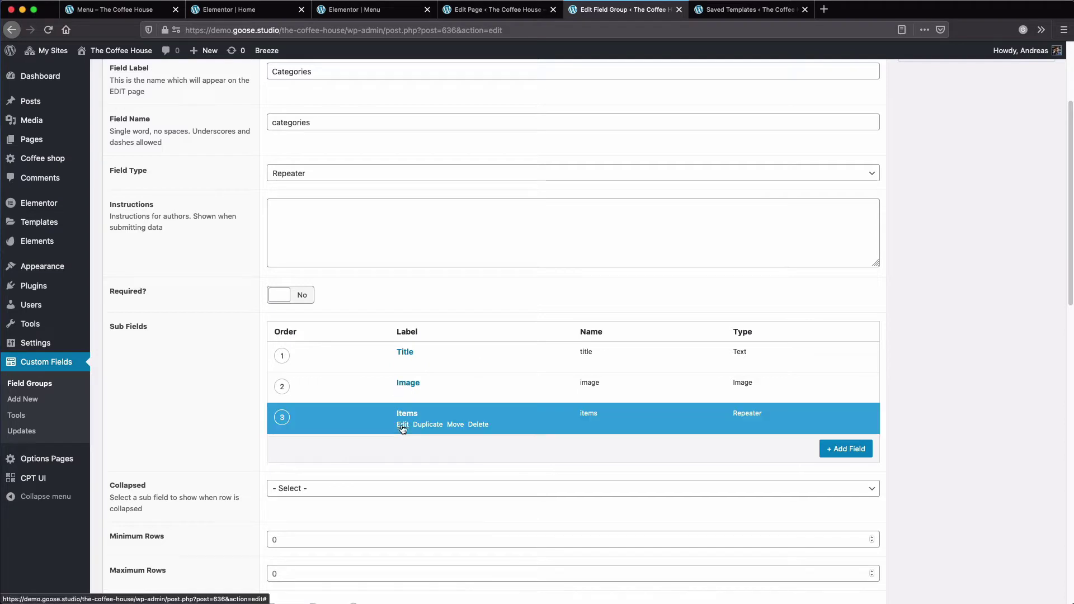
scroll(387, 414, down, 1)
scroll(385, 414, down, 6)
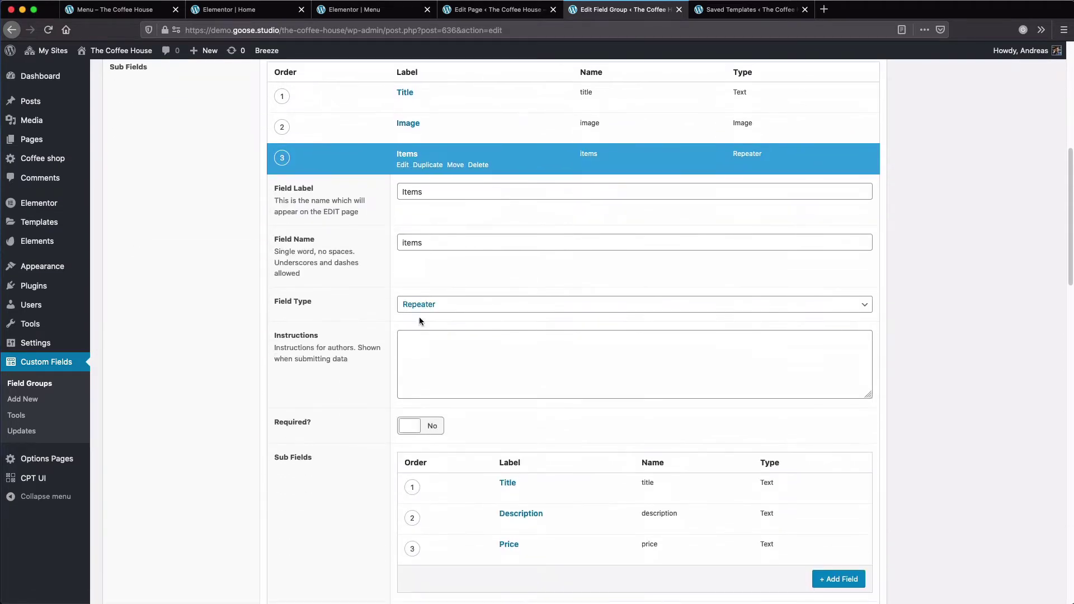
scroll(419, 317, down, 6)
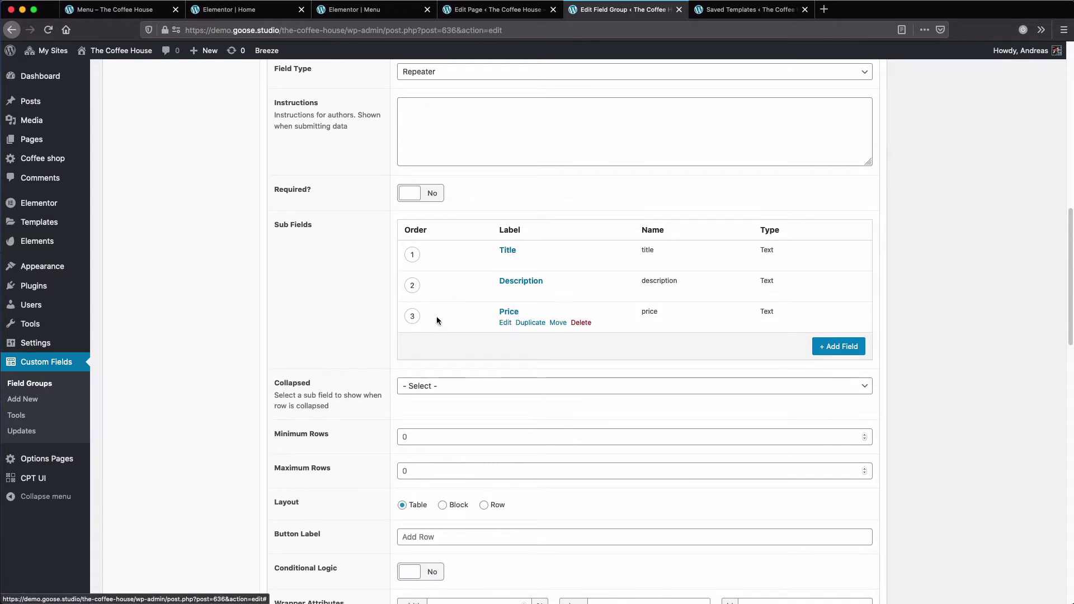
scroll(396, 327, up, 15)
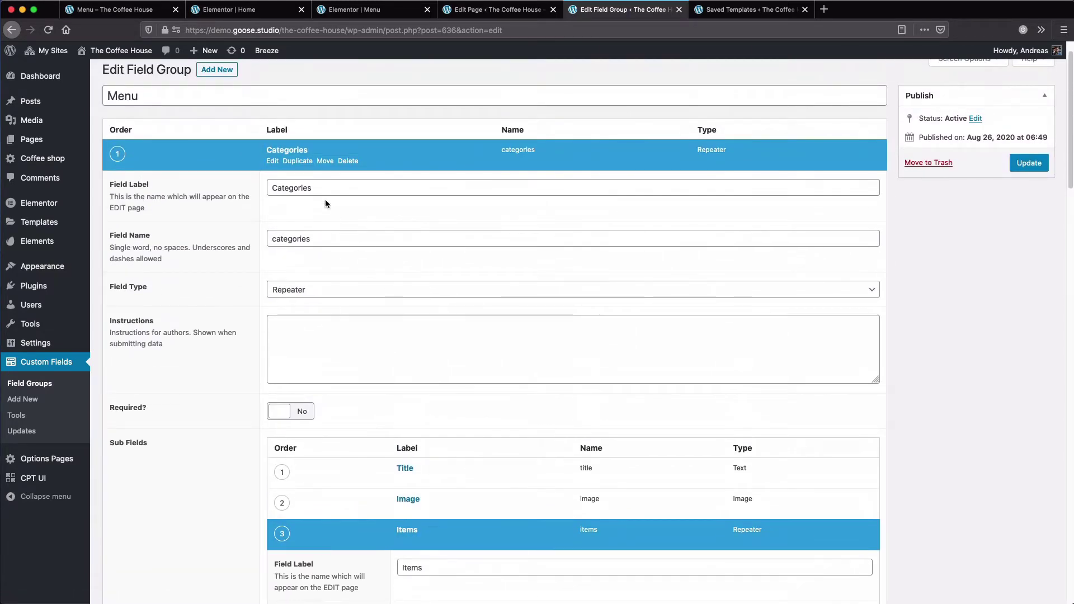
Compare the live menu page with the Categories field setup, and check the category entries on the Menu page's edit screen.
click(124, 11)
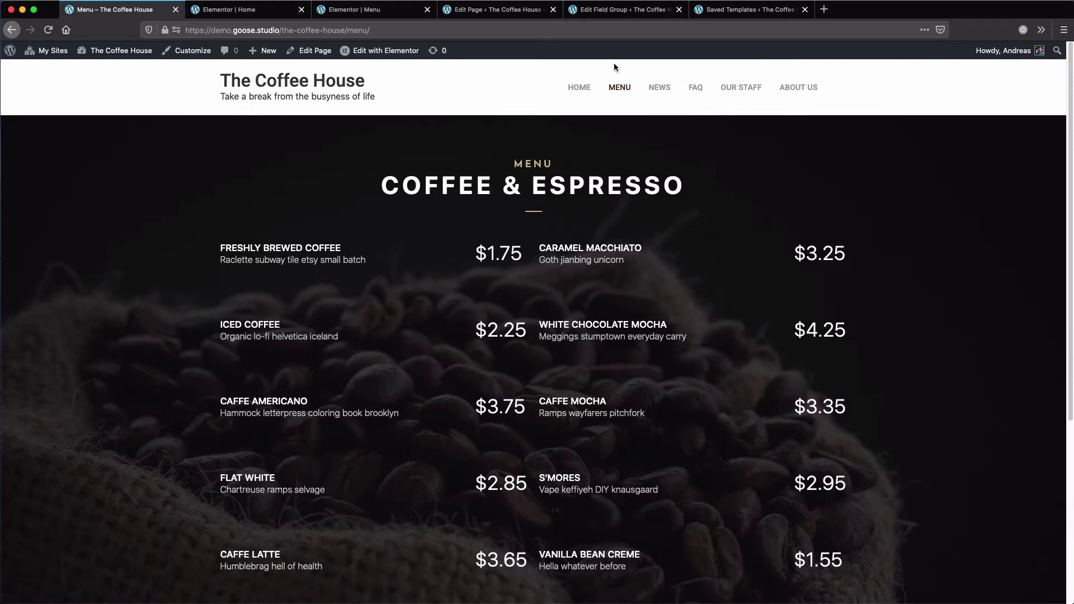
click(614, 11)
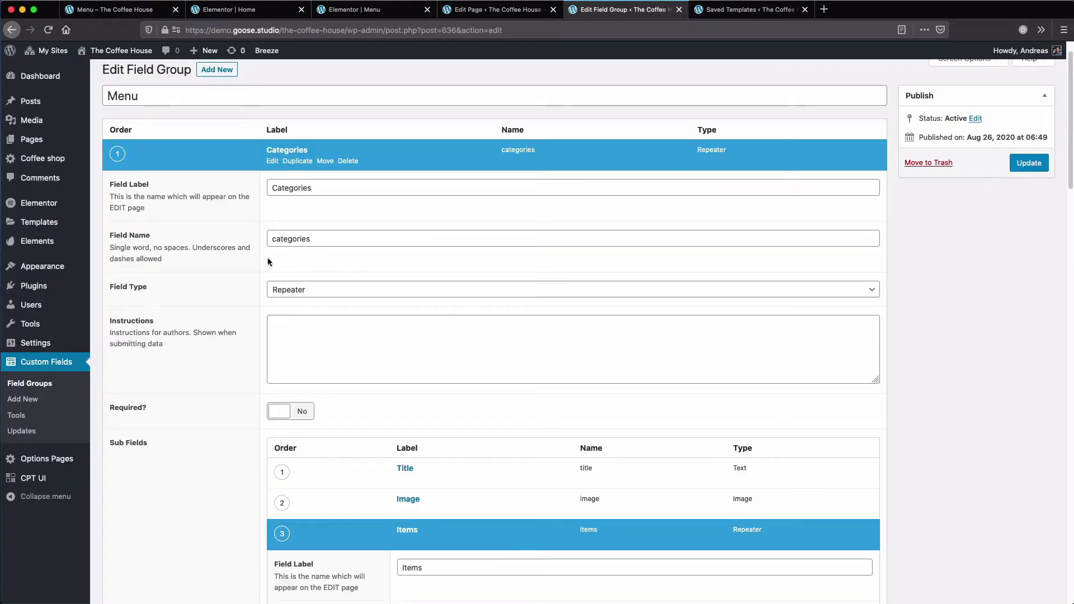
scroll(372, 235, down, 5)
scroll(492, 313, down, 1)
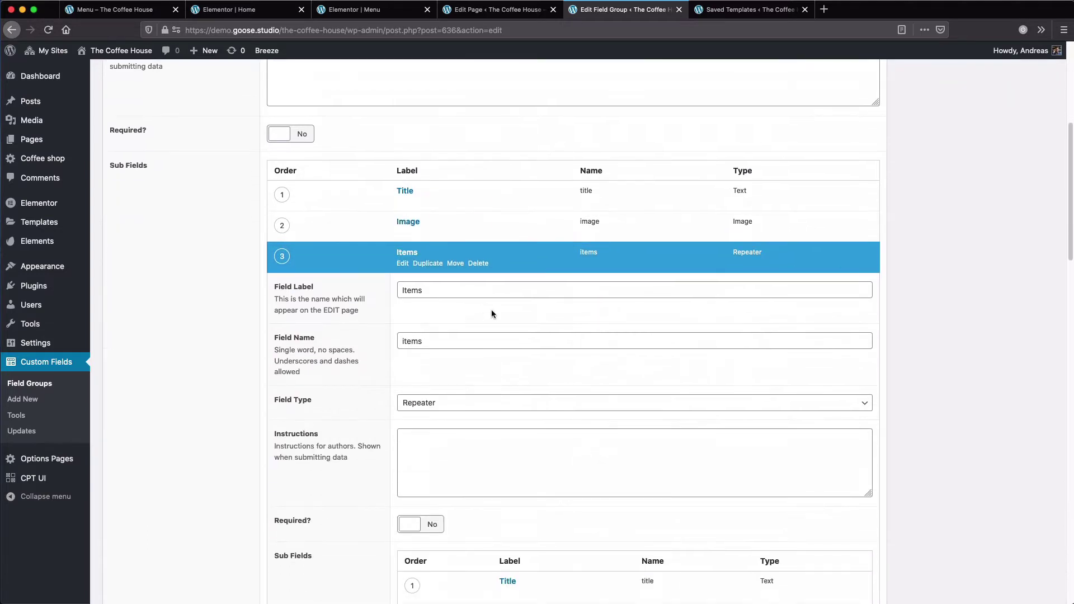
scroll(492, 312, up, 6)
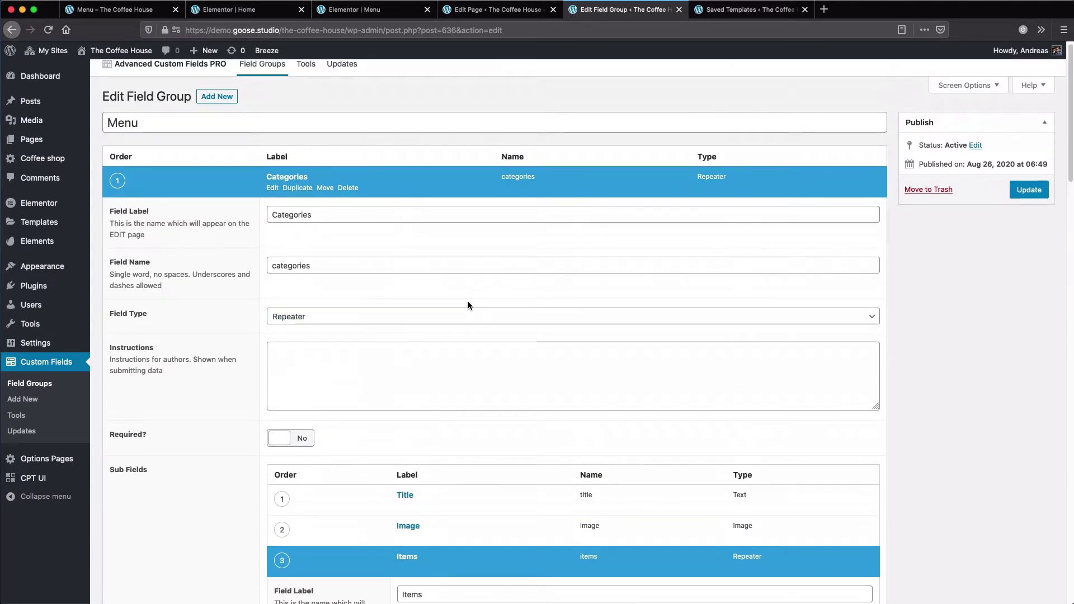
click(480, 11)
scroll(521, 196, down, 5)
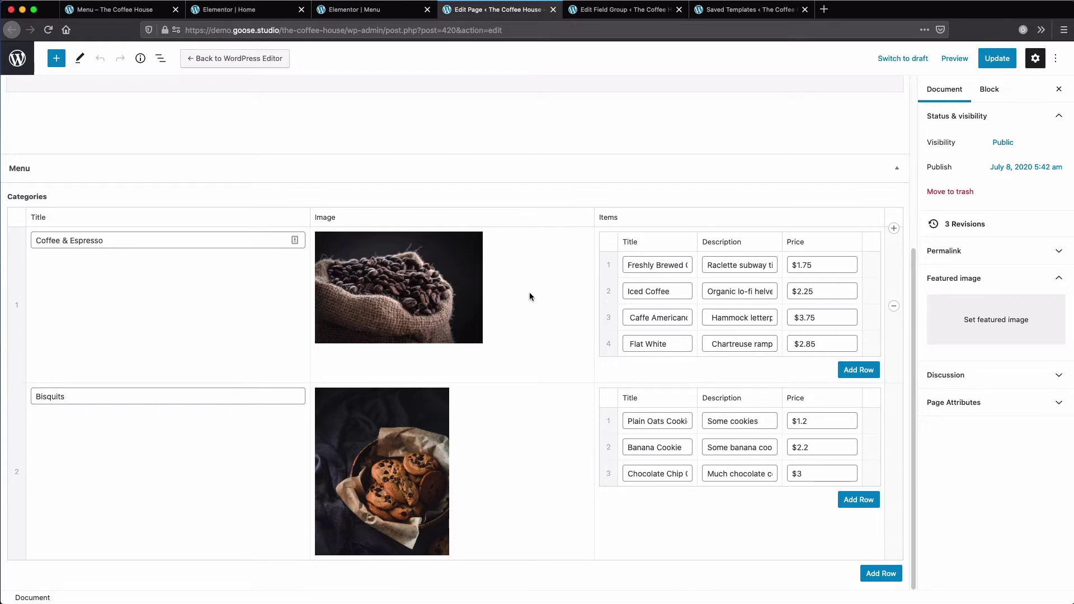
In the Menu page's Elementor editor, save the Coffee & Espresso section to the library as a template named Price Menu Design.
click(364, 11)
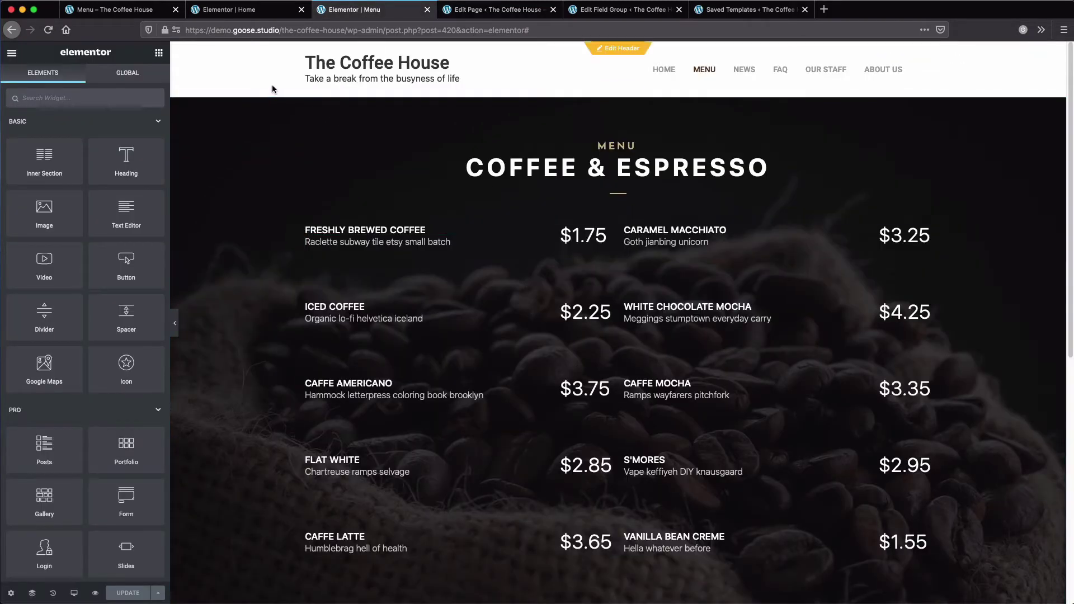
scroll(391, 146, down, 6)
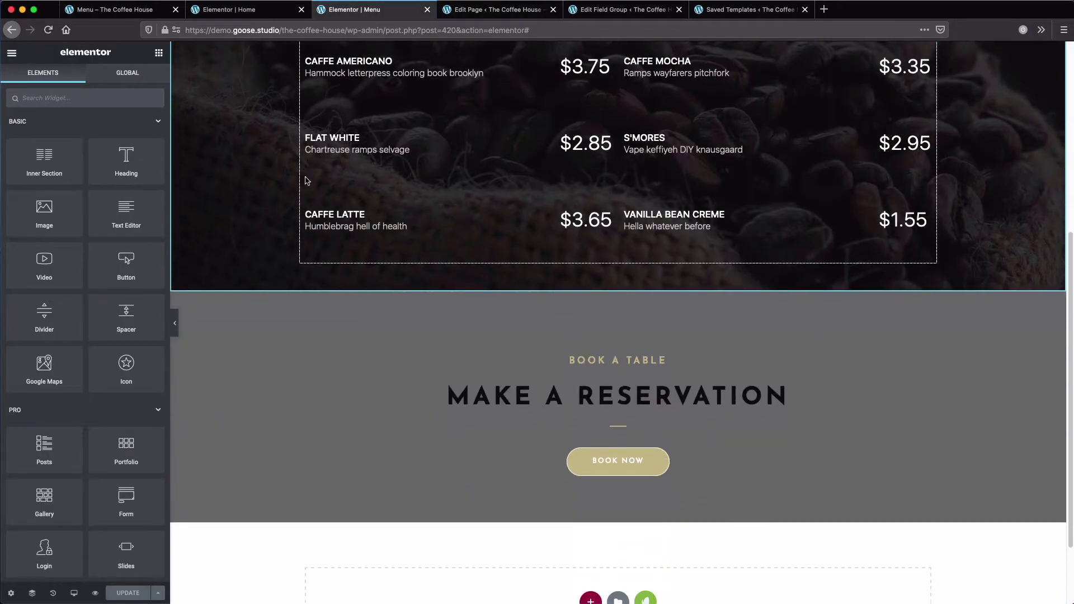
scroll(560, 157, up, 6)
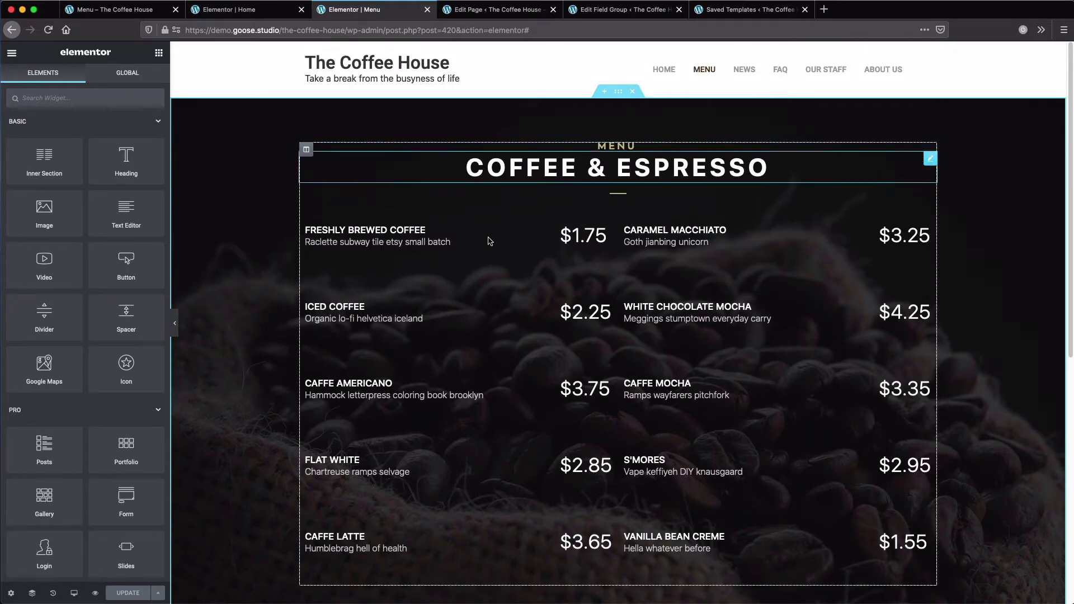
right_click(619, 93)
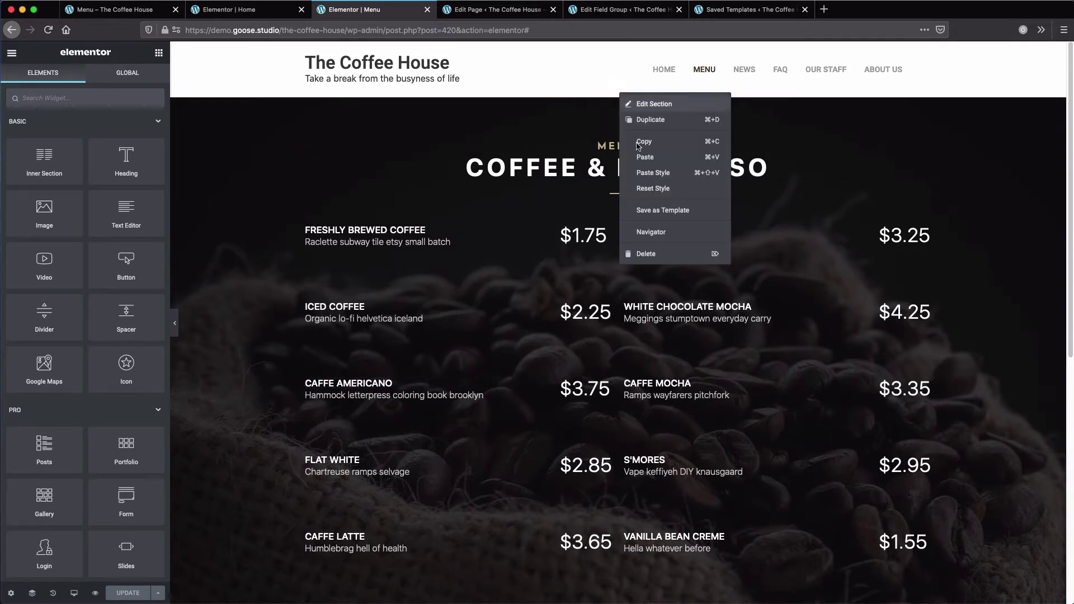
click(656, 211)
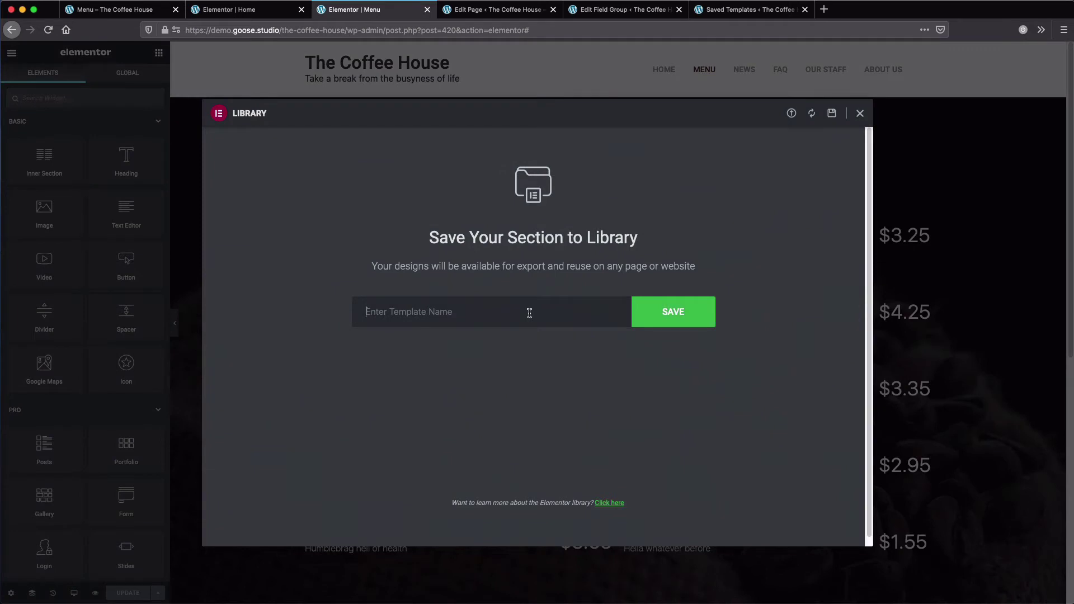
text(Pr)
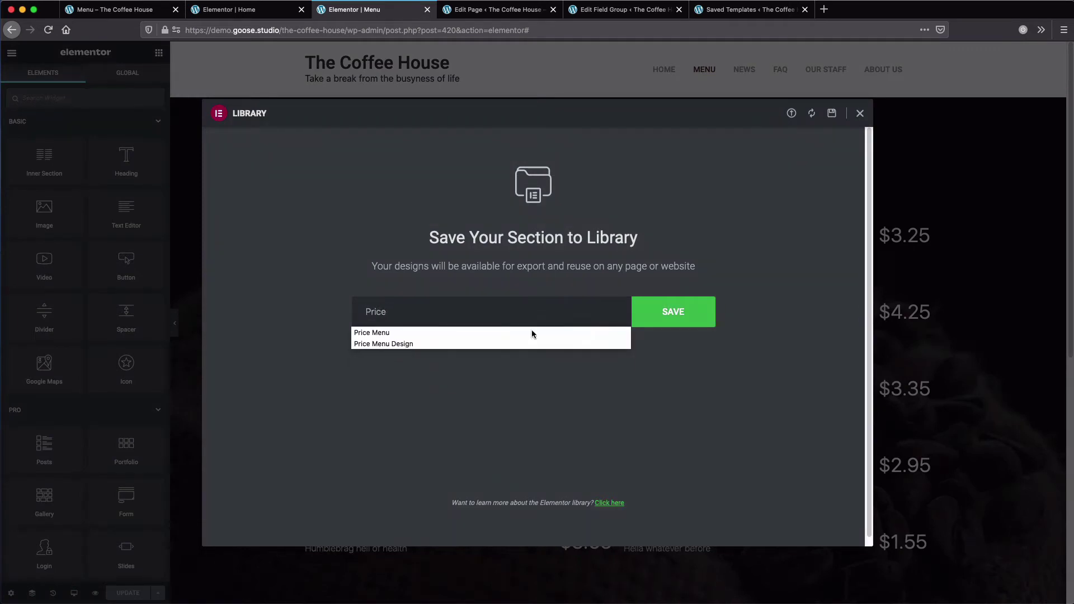
text(ice)
click(522, 344)
click(682, 313)
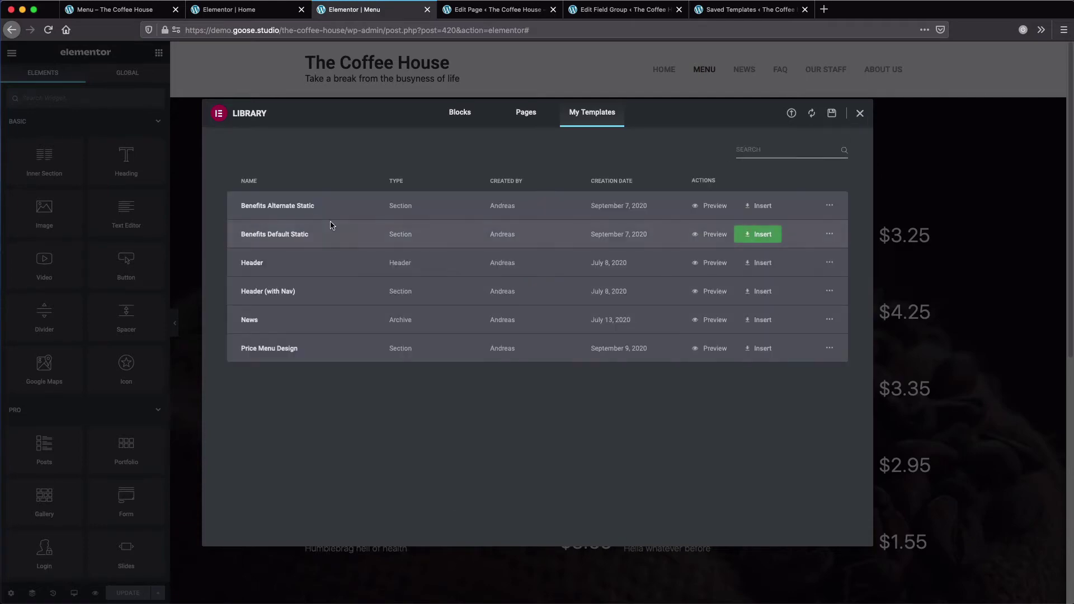
click(860, 113)
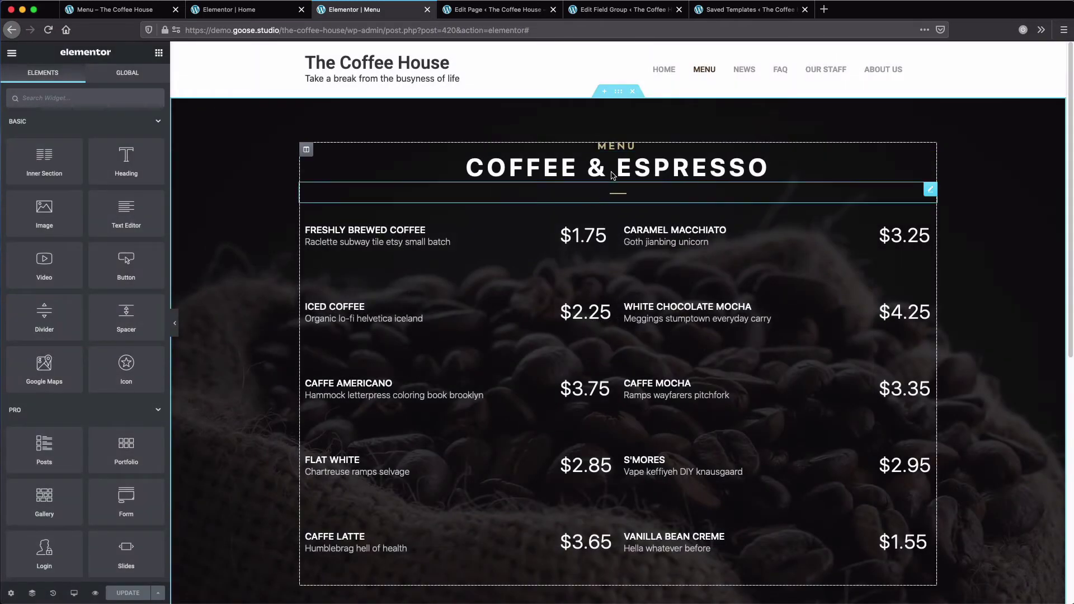
Refresh the list of saved templates and open the Price Menu Design template for editing with Elementor.
click(749, 10)
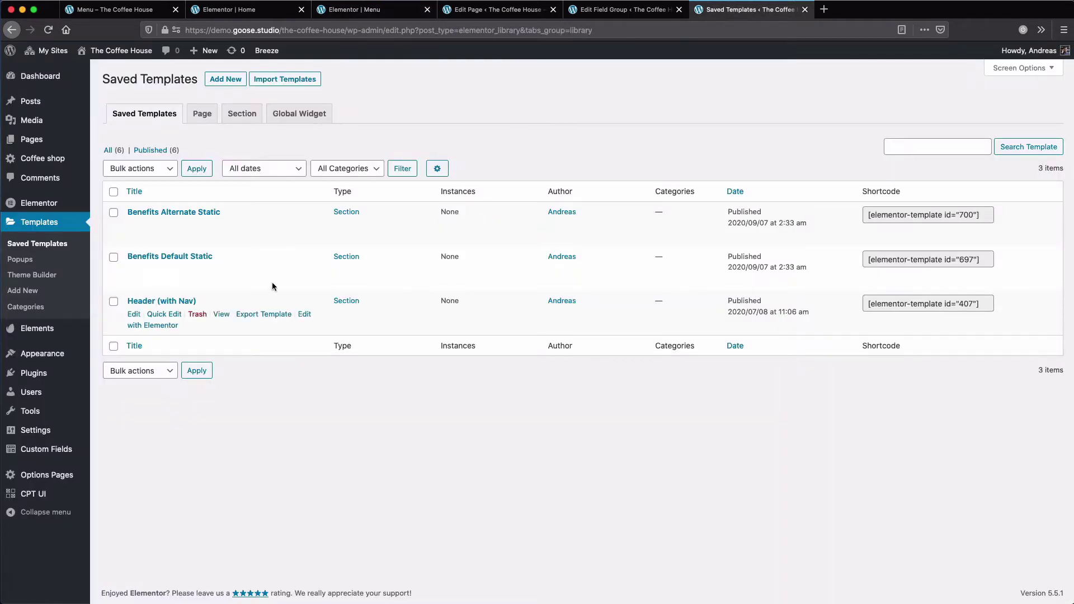
click(60, 245)
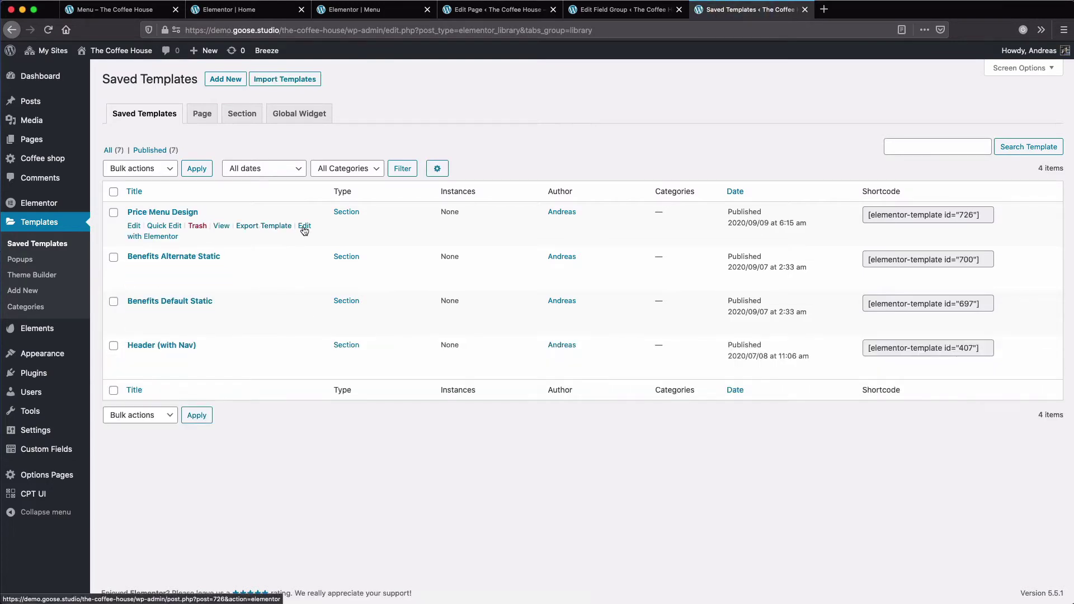
click(305, 228)
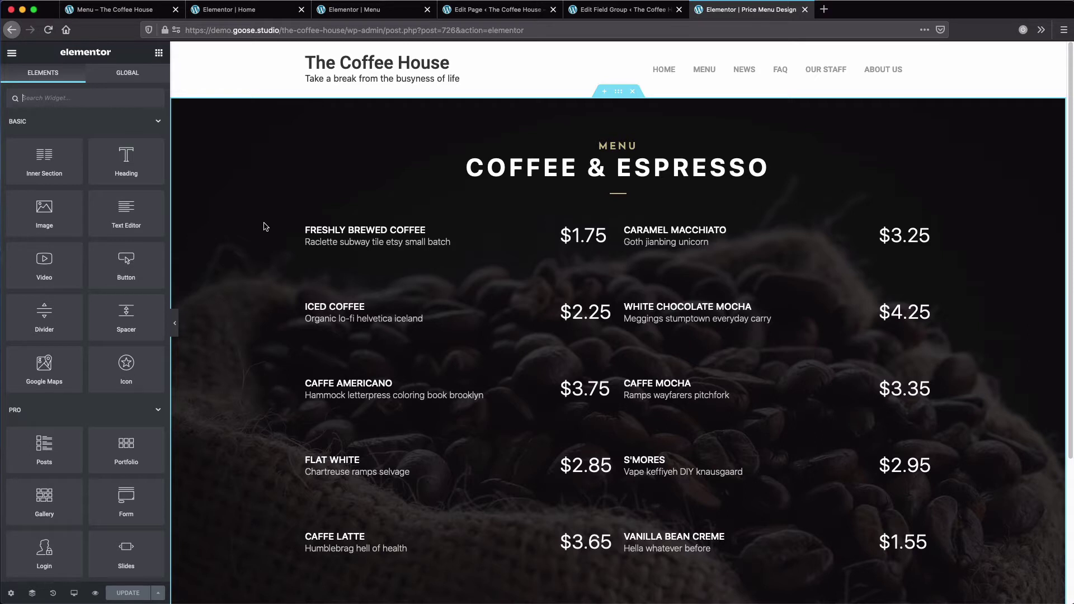
In the template's preview settings, set the dynamic content preview to the Page named Menu.
click(11, 594)
click(91, 201)
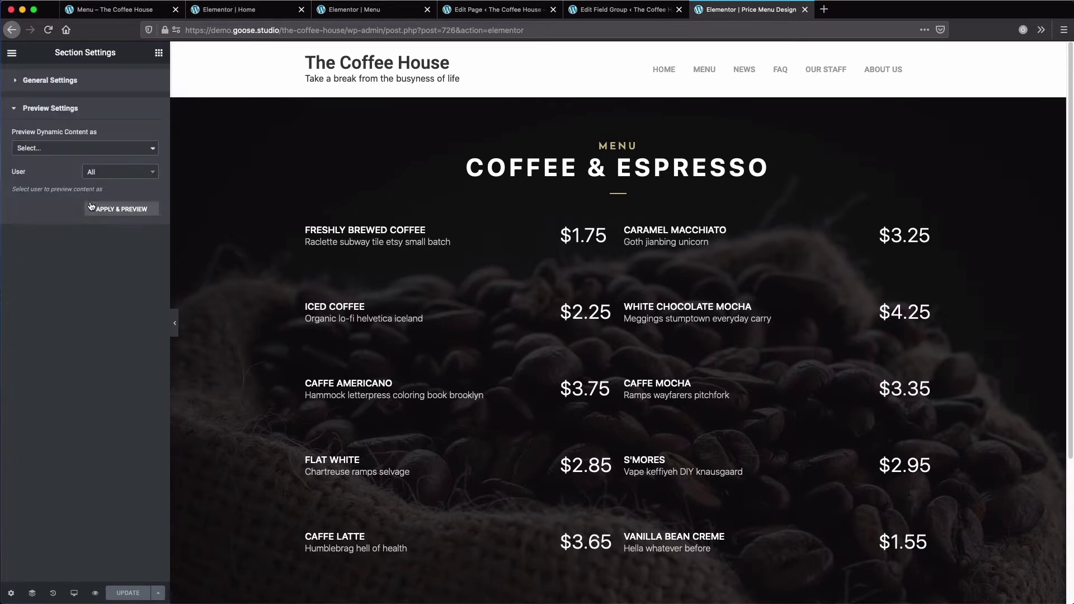
click(80, 149)
click(56, 240)
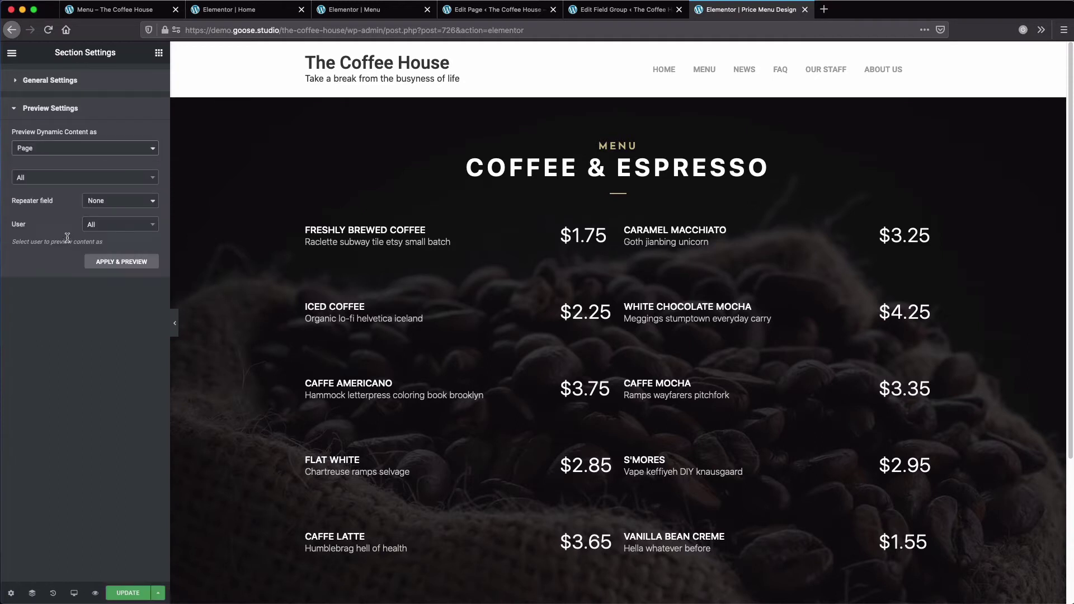
click(57, 179)
text(Me)
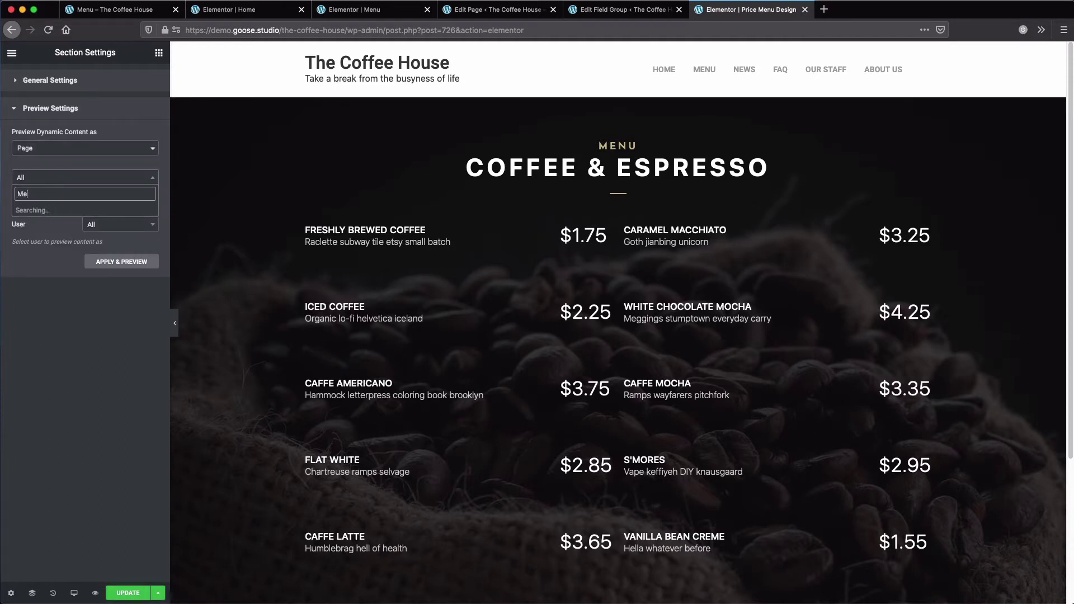
text(nu)
click(53, 211)
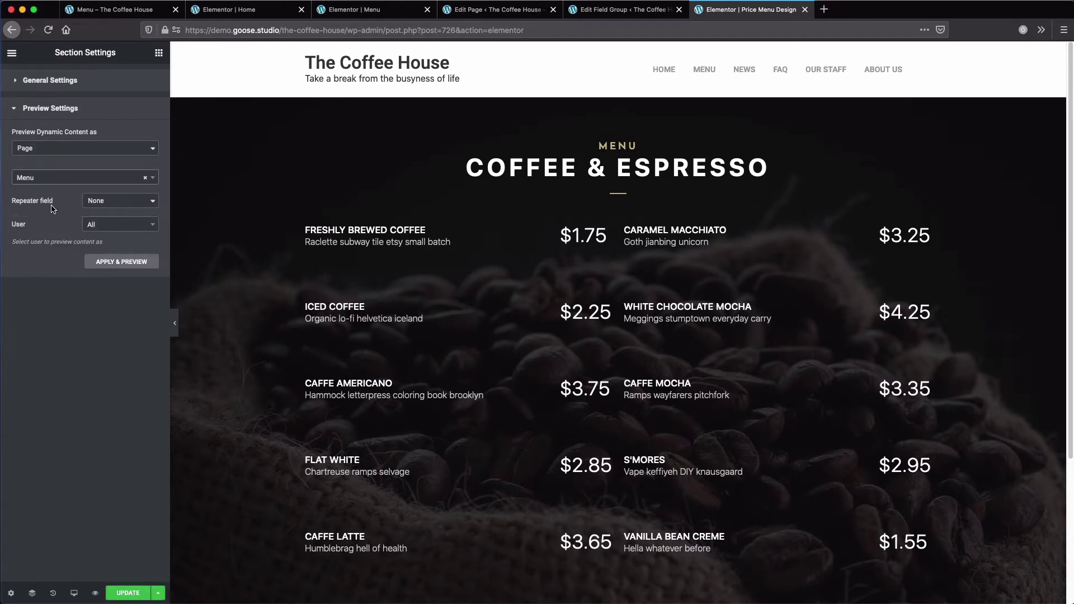
Set the preview's repeater field to Menu - Categories, apply the preview, then update the template and reload the editor.
click(113, 207)
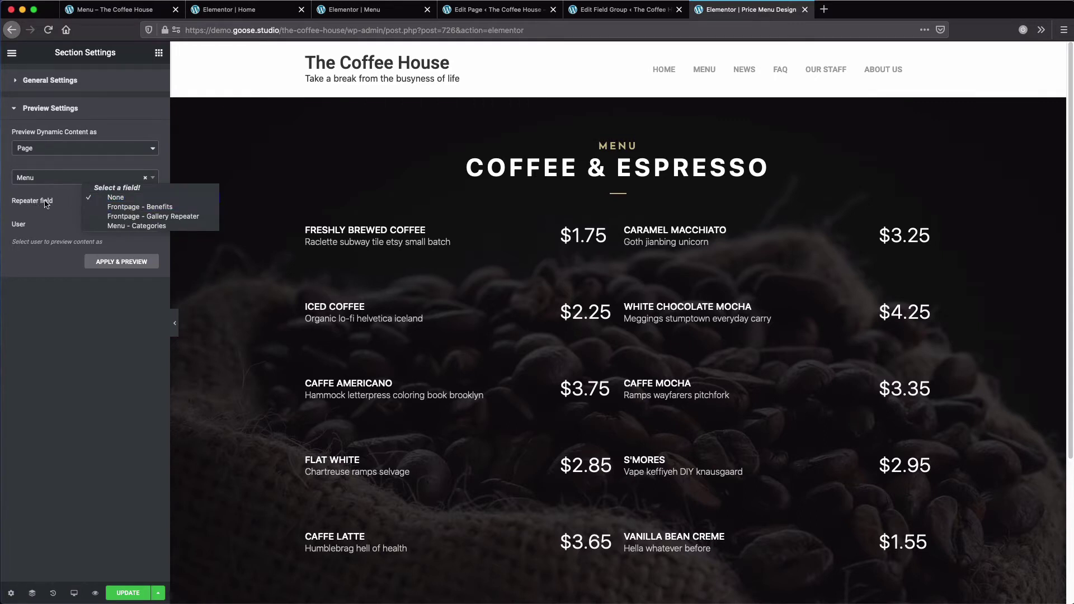
click(123, 226)
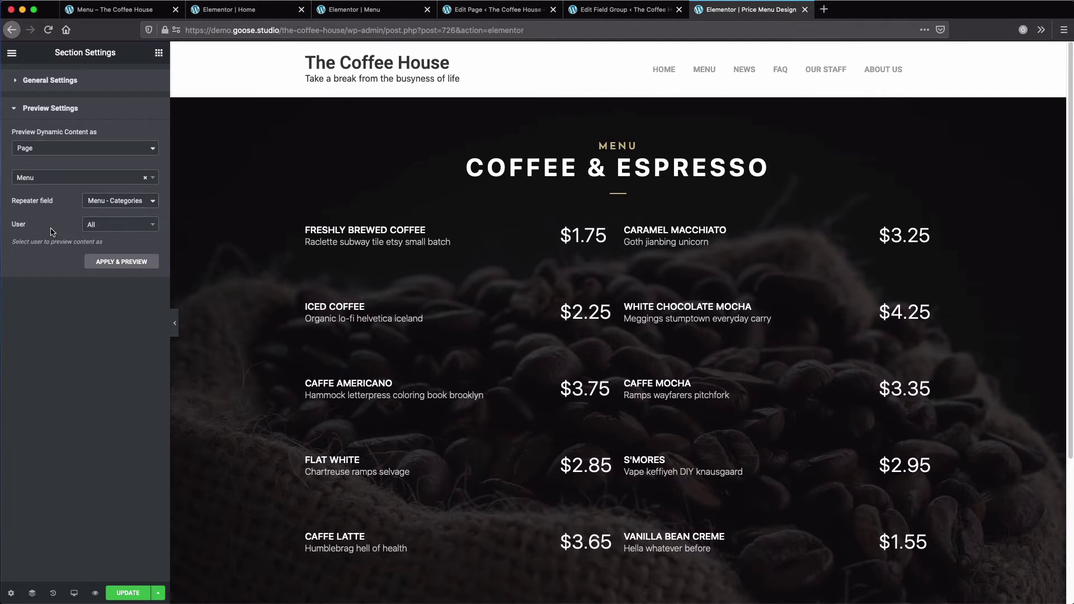
click(135, 265)
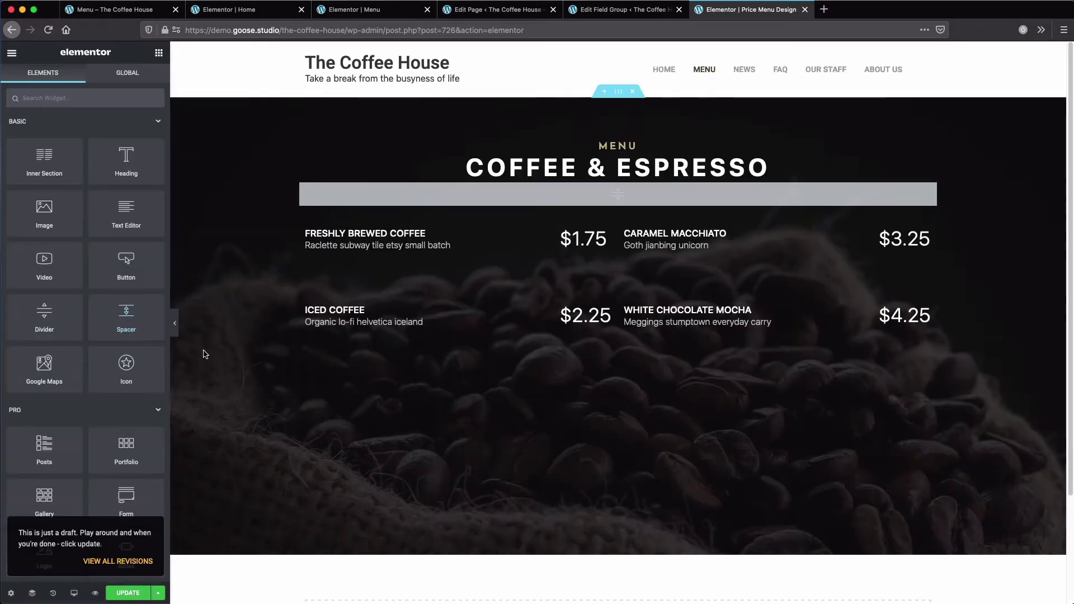
click(128, 595)
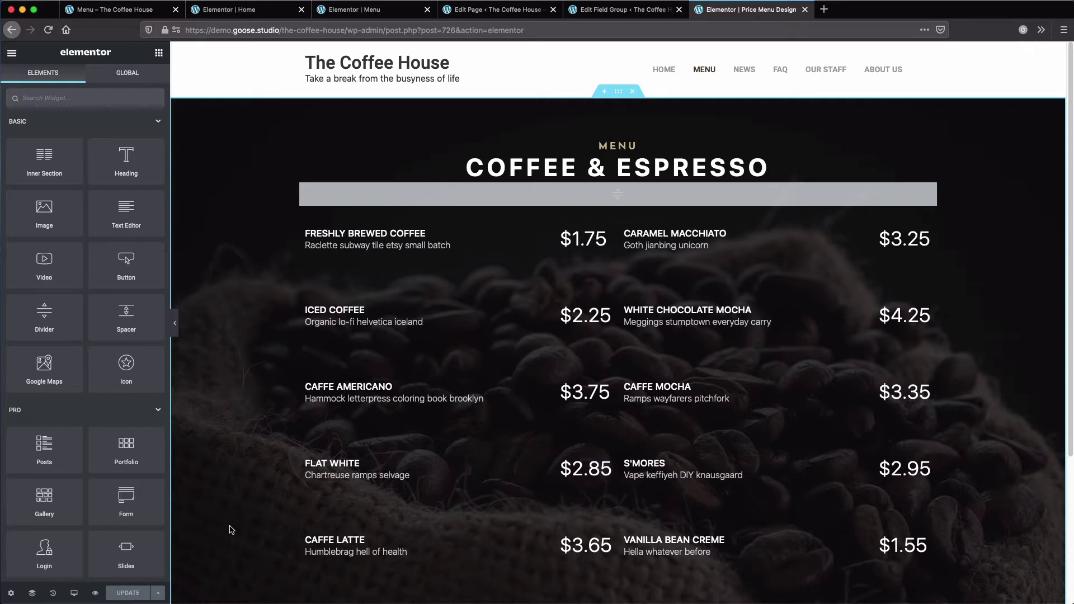
key(super+r)
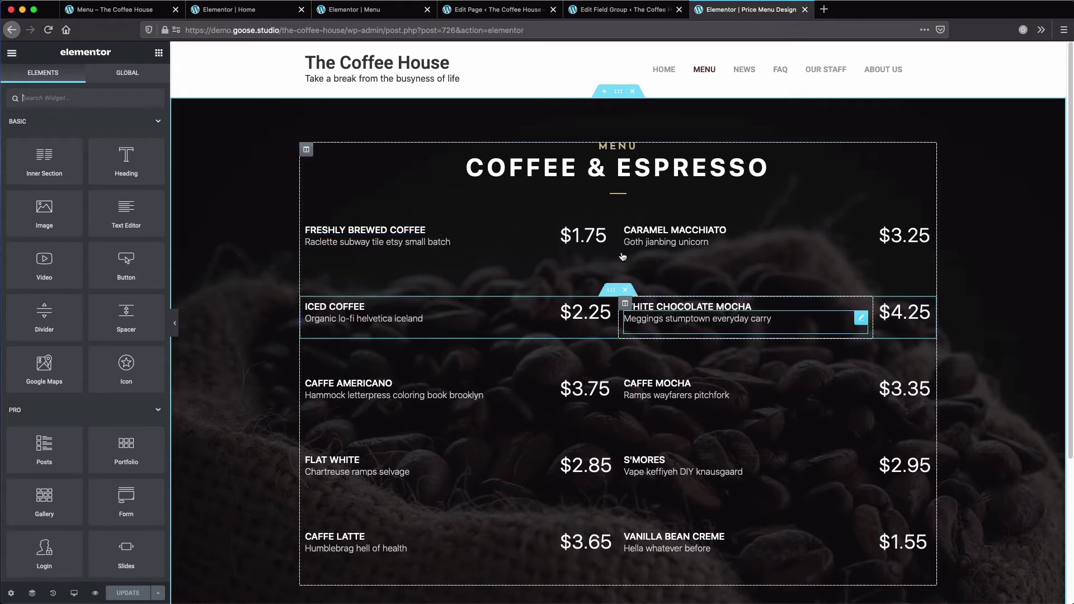
Make the section's background image dynamic with the ACF Repeater Image tag, using the Image field from Menu - Categories.
click(618, 92)
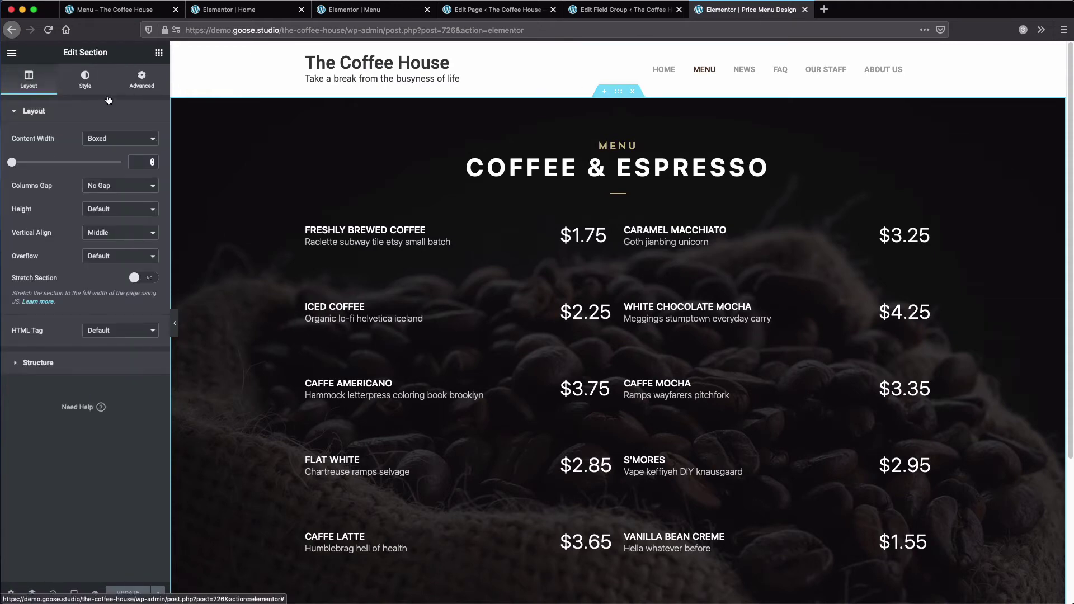
click(85, 80)
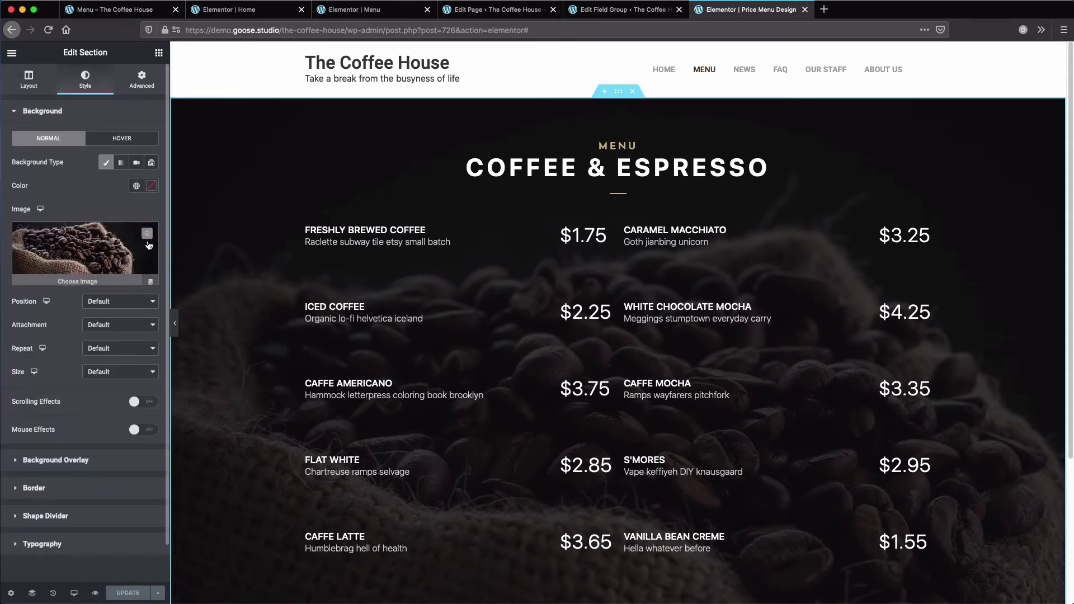
click(150, 278)
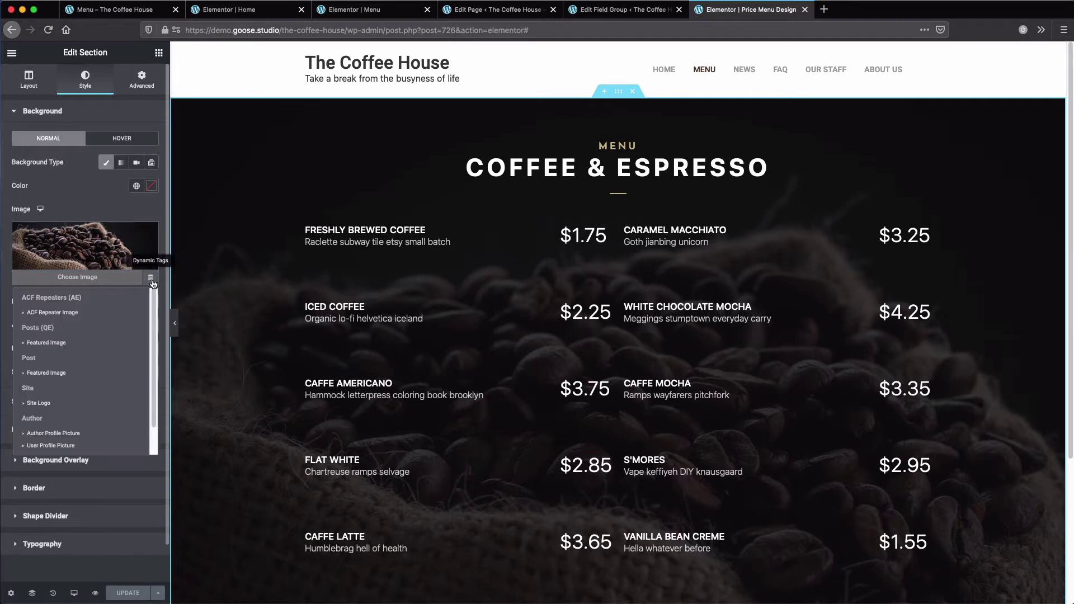
click(87, 313)
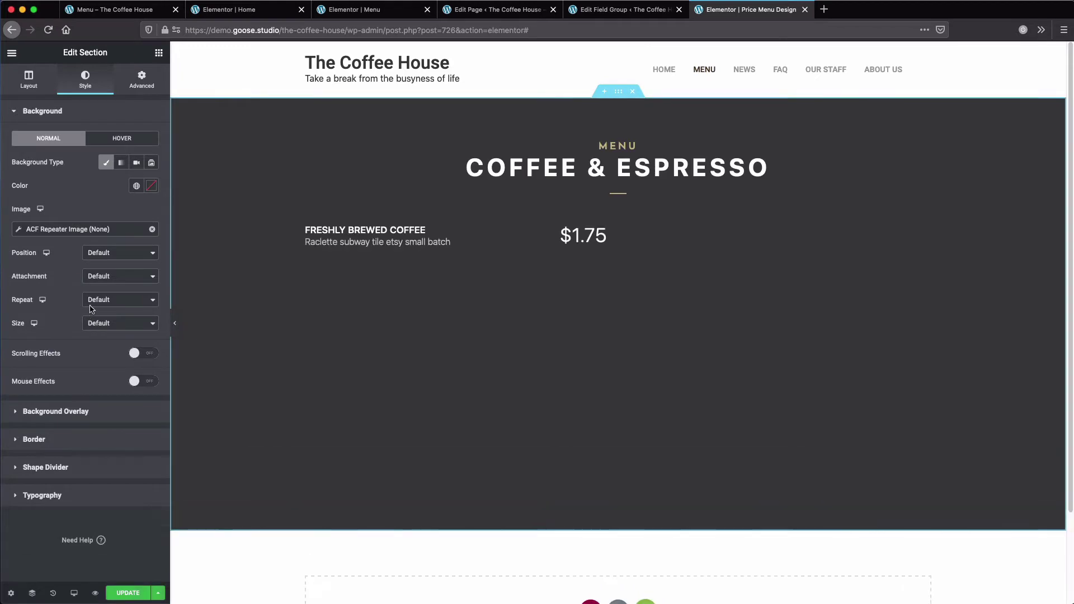
click(107, 230)
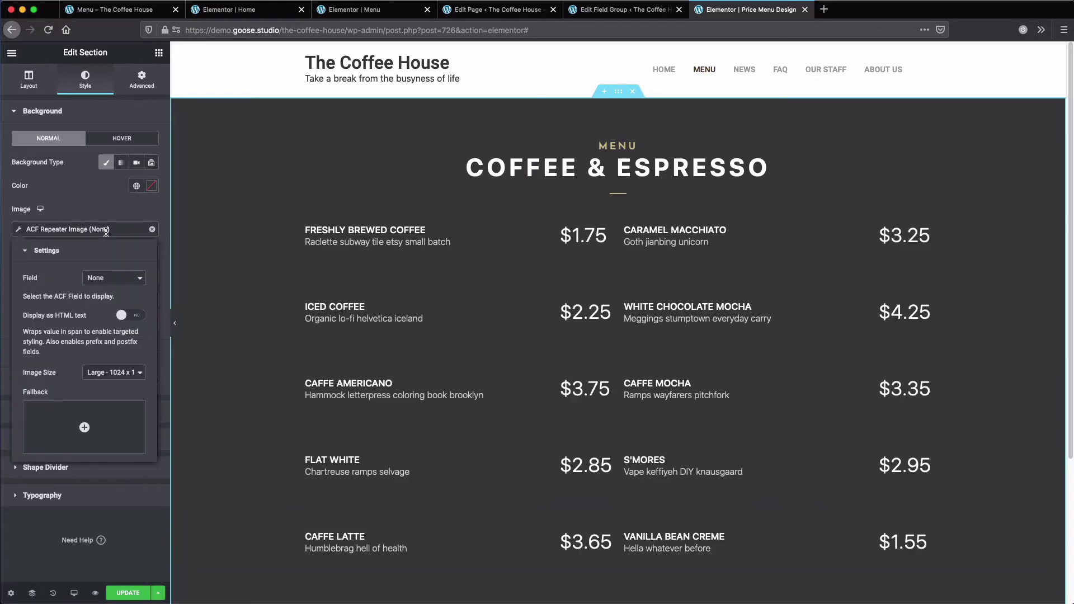
click(110, 279)
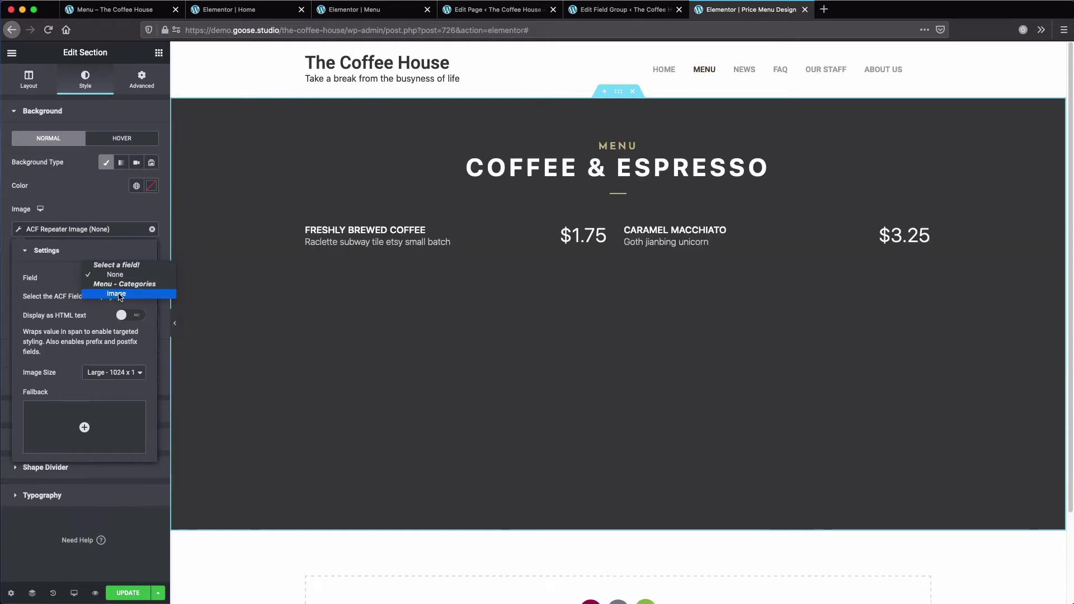
click(106, 258)
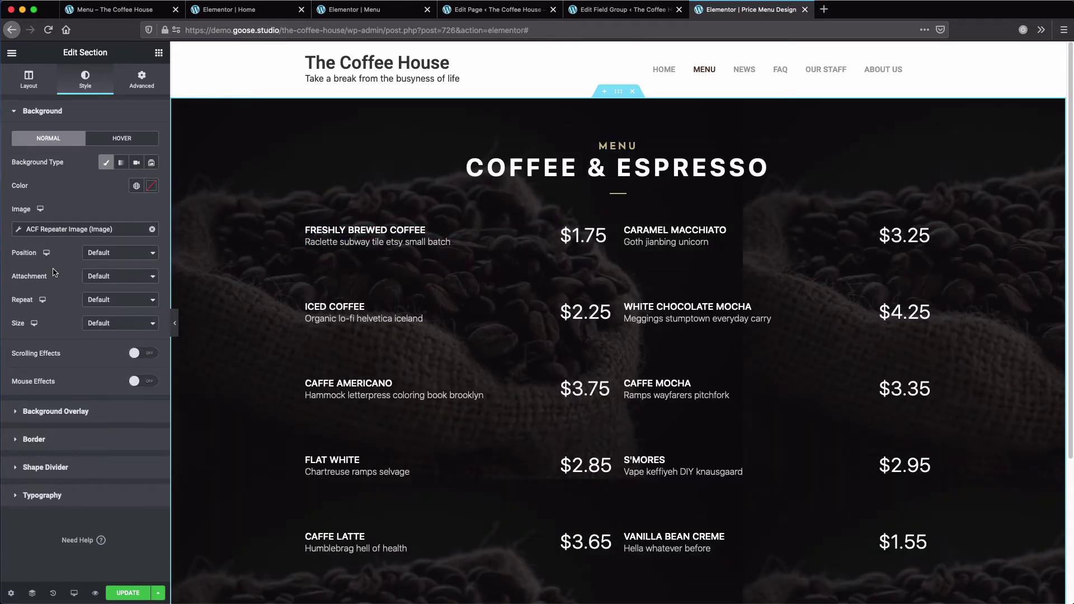
Set the section's background image to position Center Center, No-repeat and size Cover.
click(108, 256)
click(108, 255)
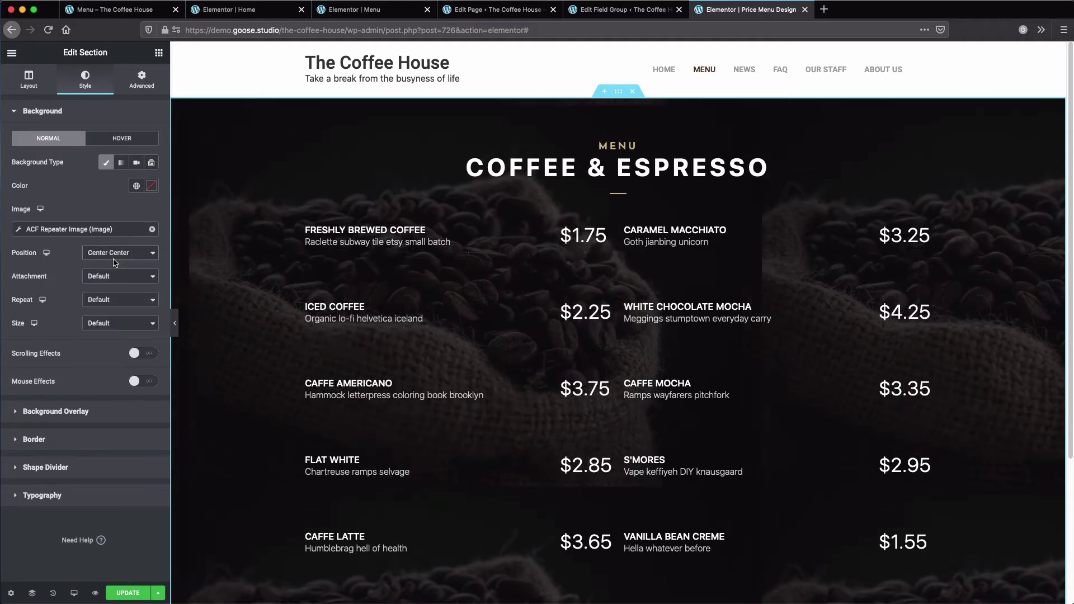
click(119, 303)
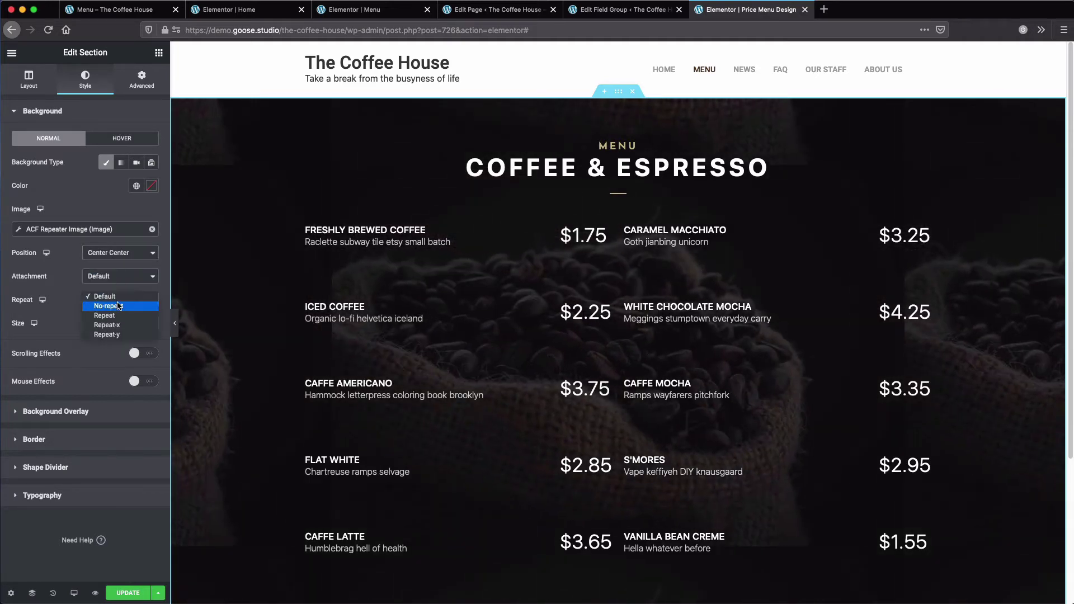
click(112, 309)
click(115, 323)
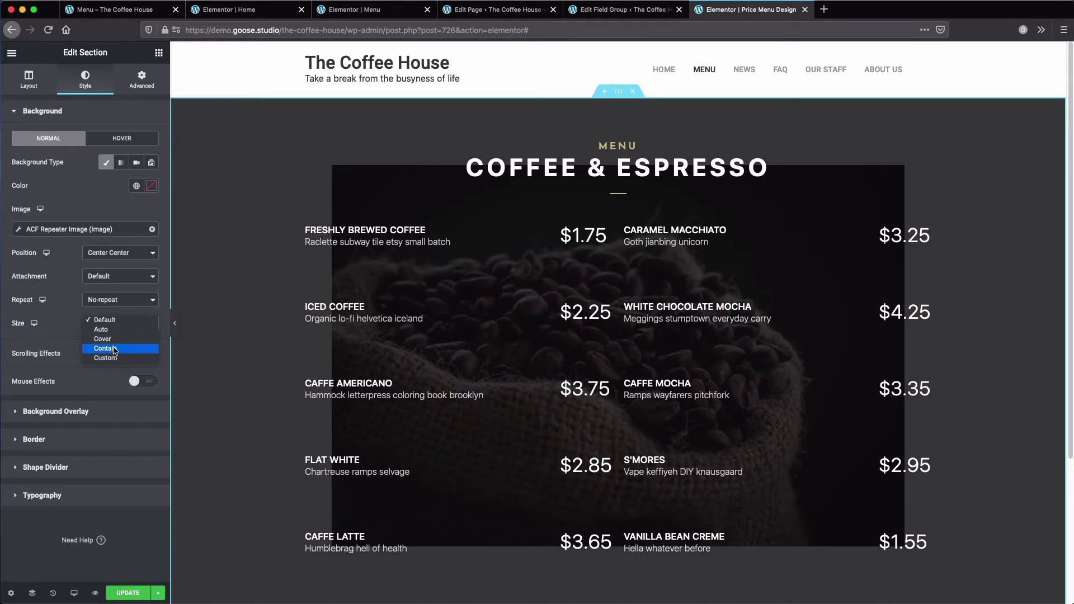
click(112, 339)
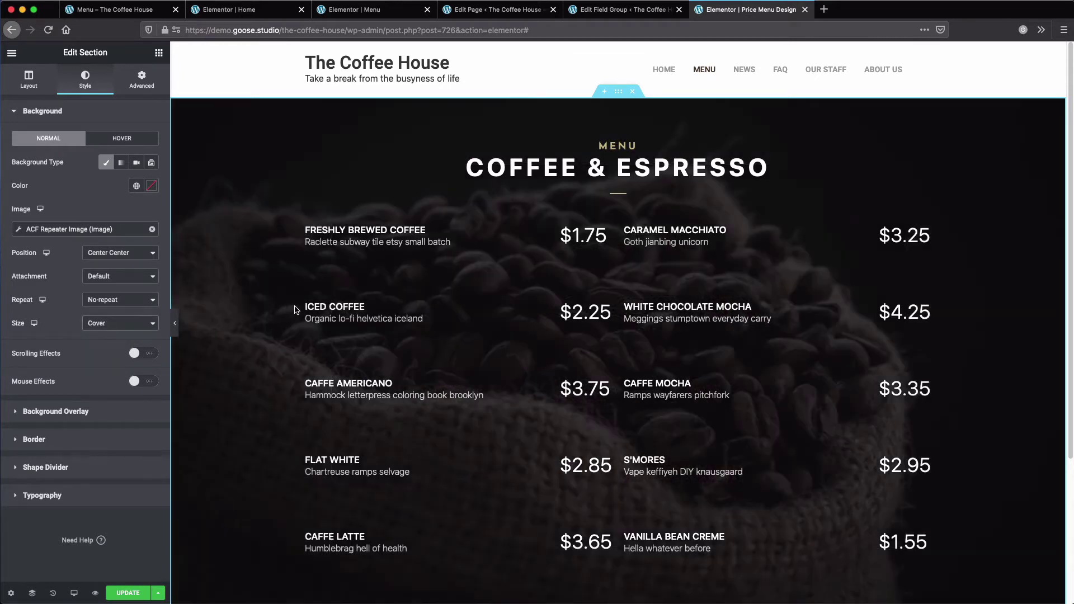
scroll(442, 380, down, 3)
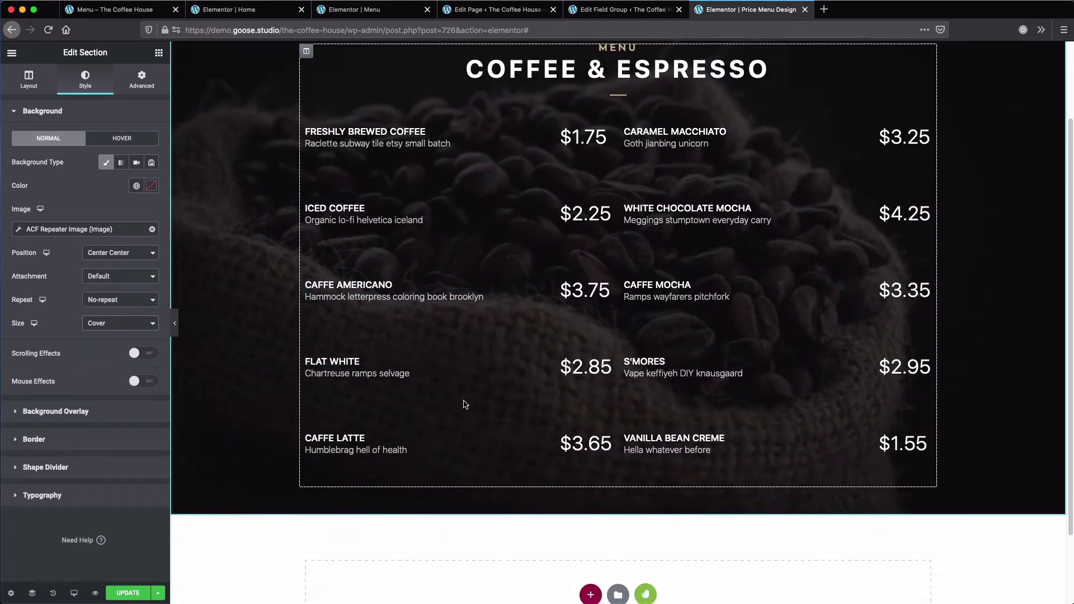
scroll(463, 402, up, 3)
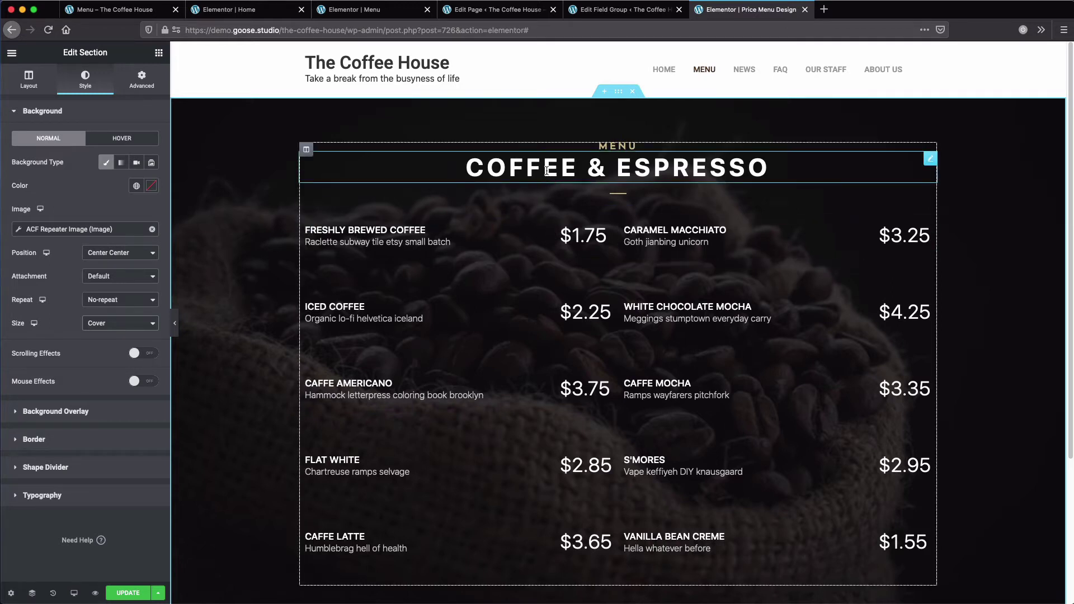
Make the Coffee & Espresso heading's title dynamic with the ACF Repeater Text tag, using the Title field from Menu - Categories.
click(782, 170)
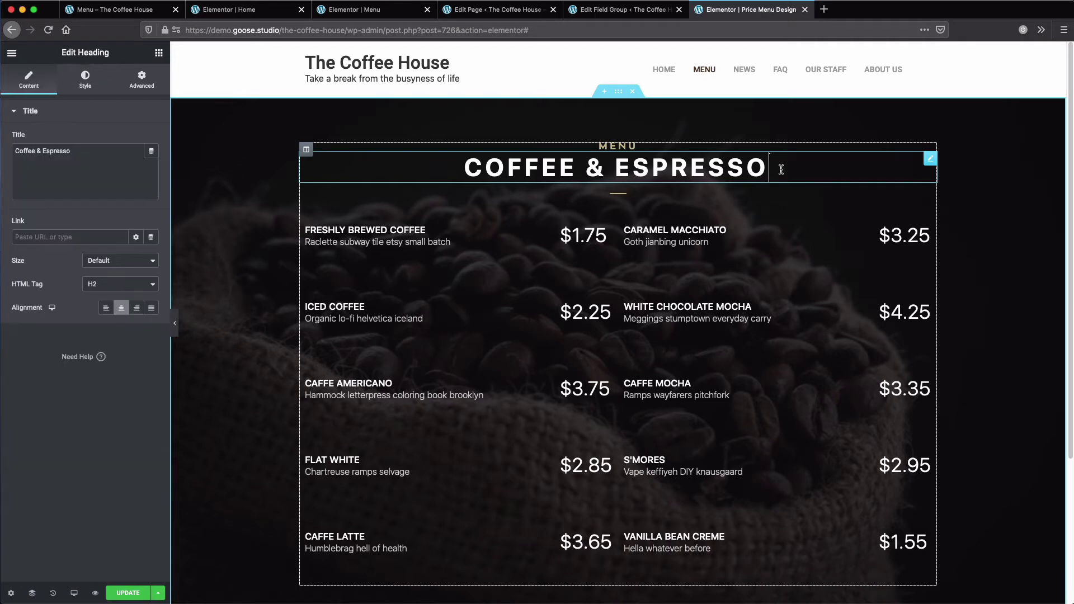
click(152, 151)
click(101, 188)
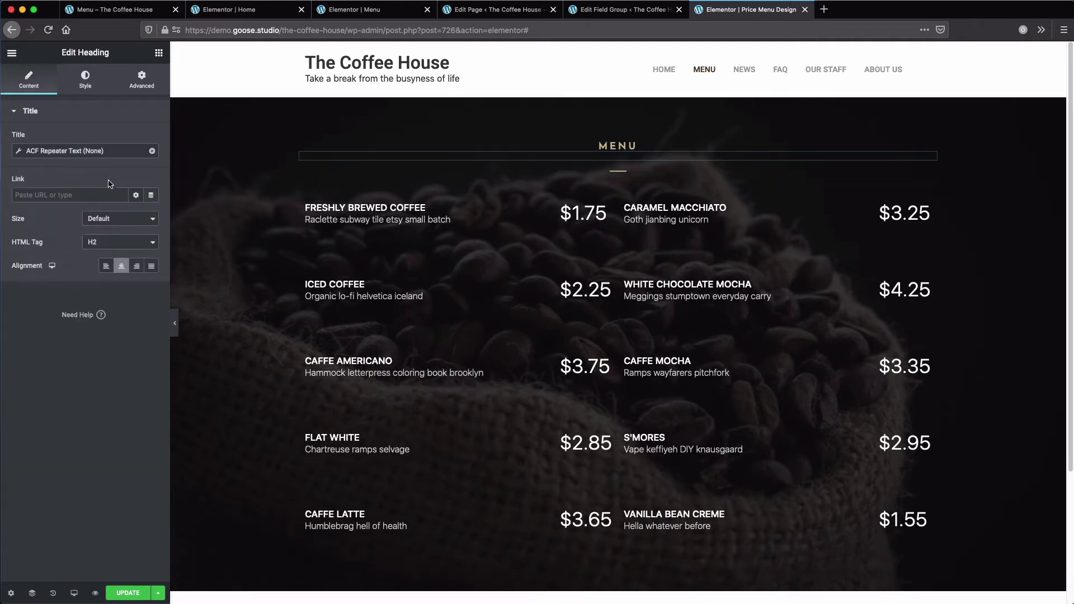
click(102, 151)
click(114, 199)
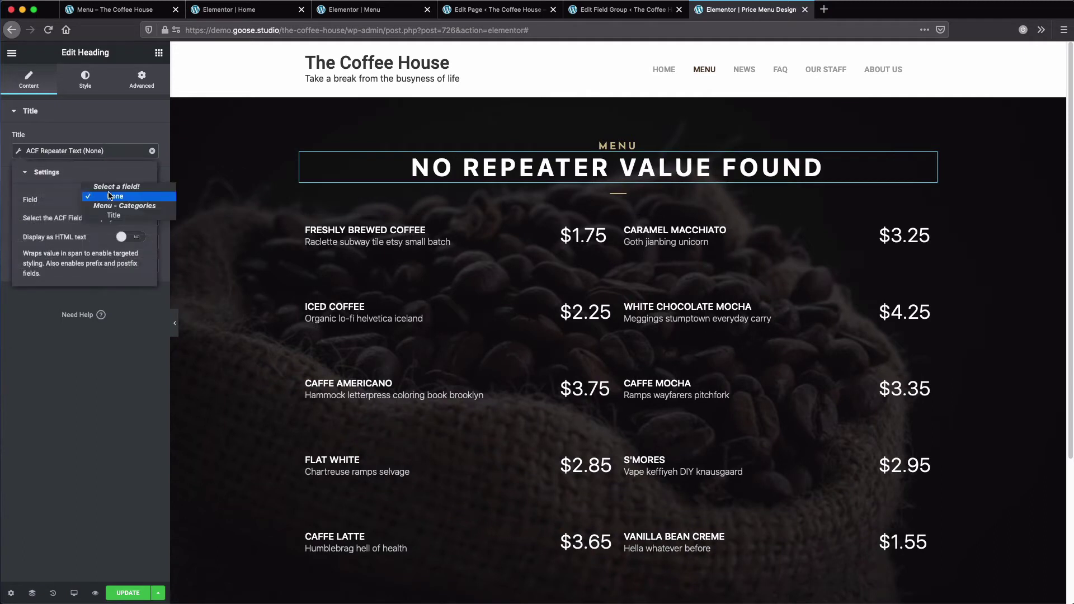
click(112, 206)
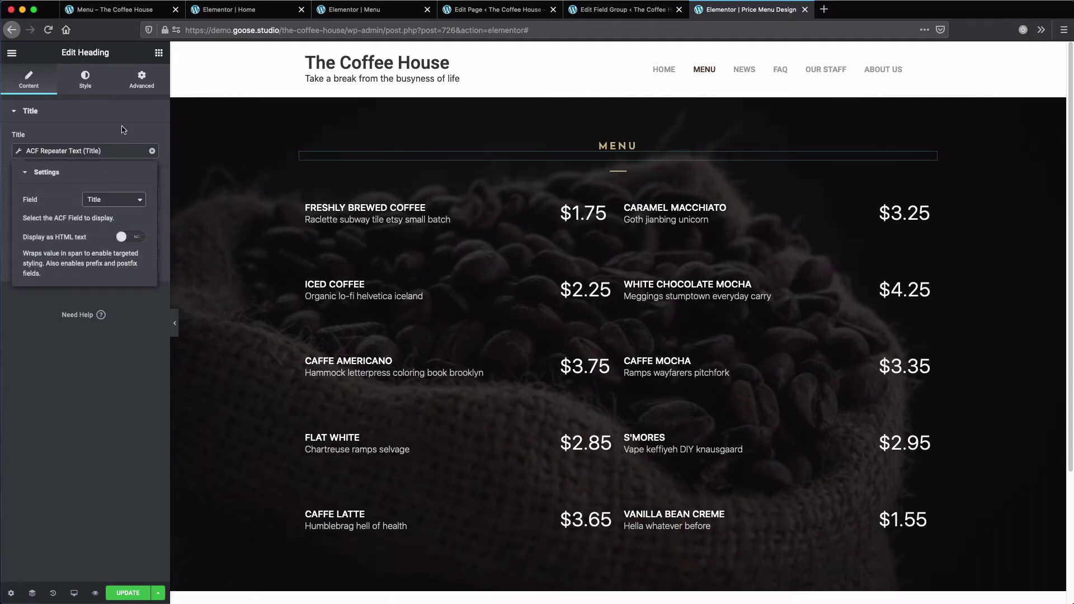
click(123, 131)
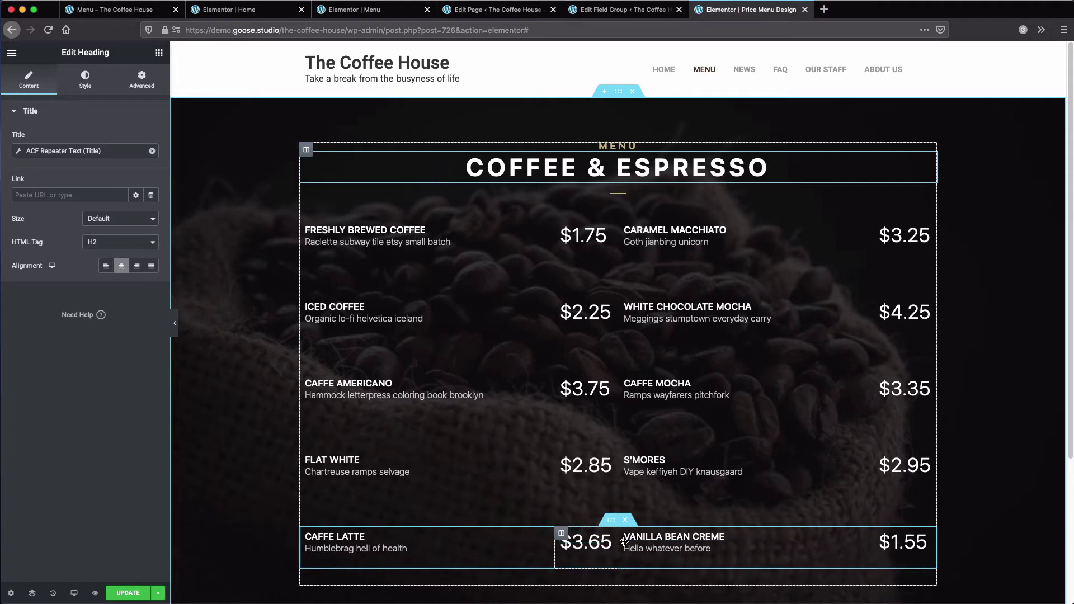
Search the widgets for "price" and add an ACF Price List widget between the heading's divider and the static coffee items.
click(158, 53)
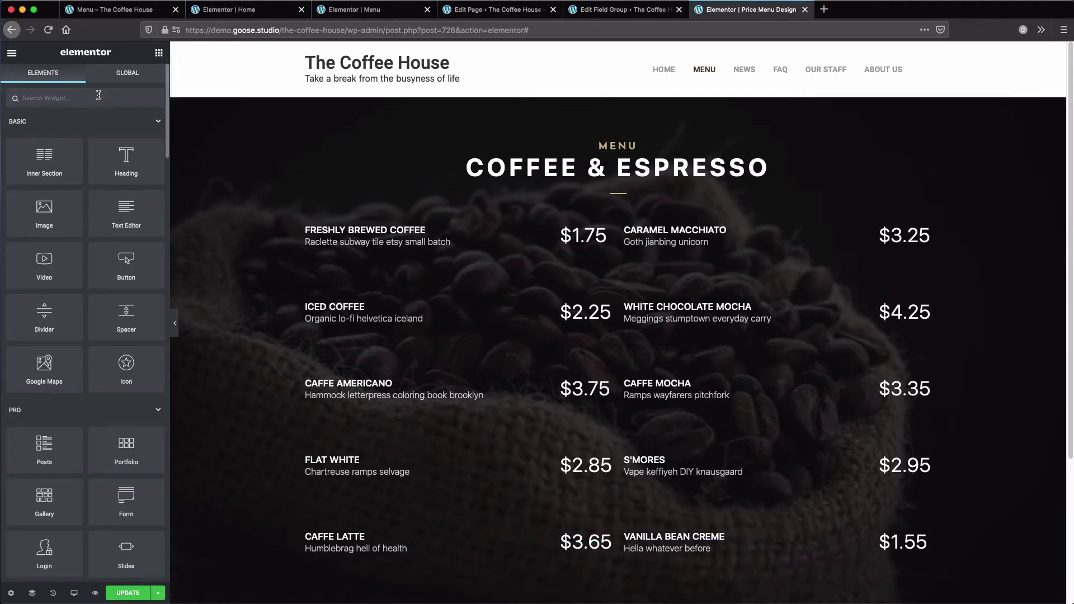
click(98, 95)
text(price)
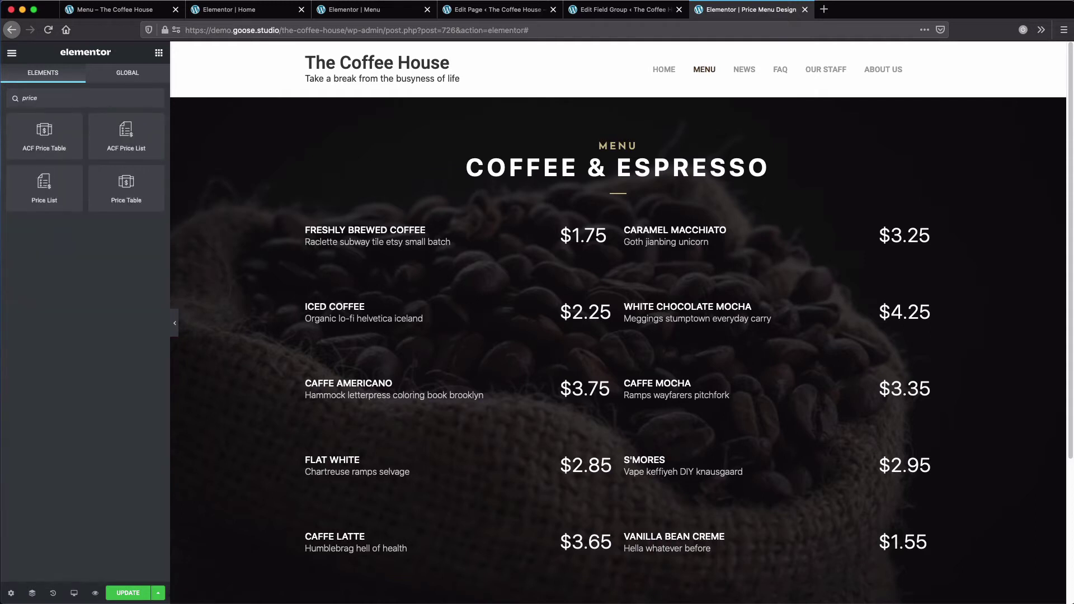
drag(126, 141, 595, 225)
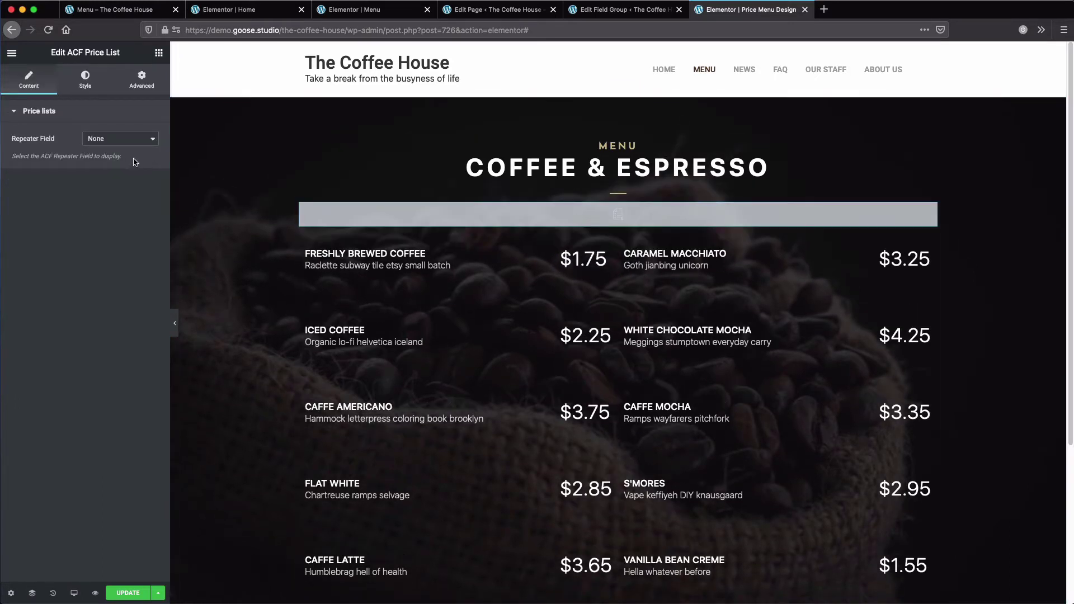
click(122, 138)
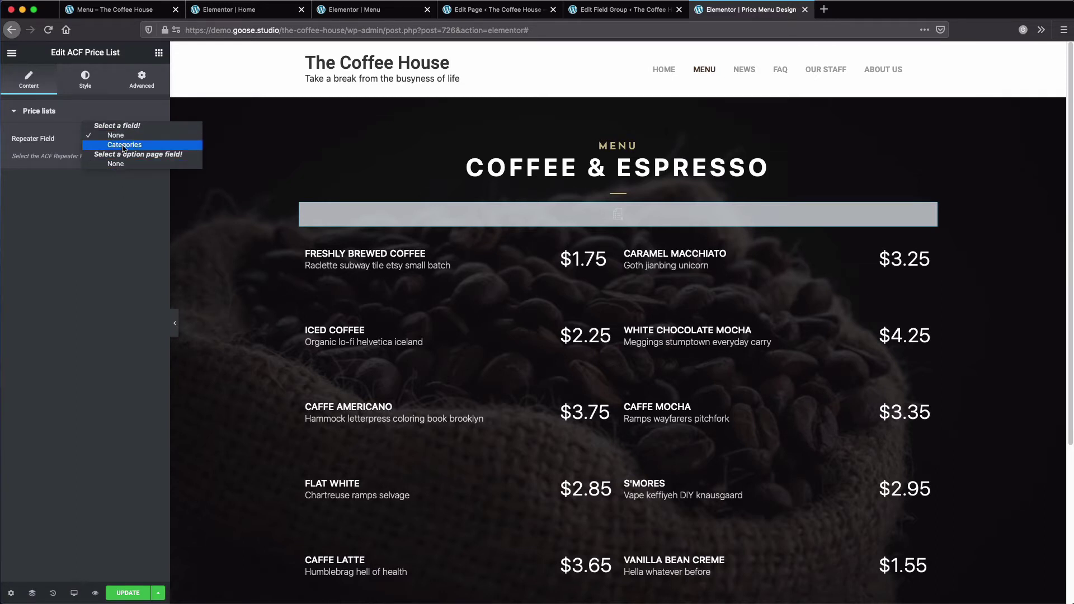
click(117, 214)
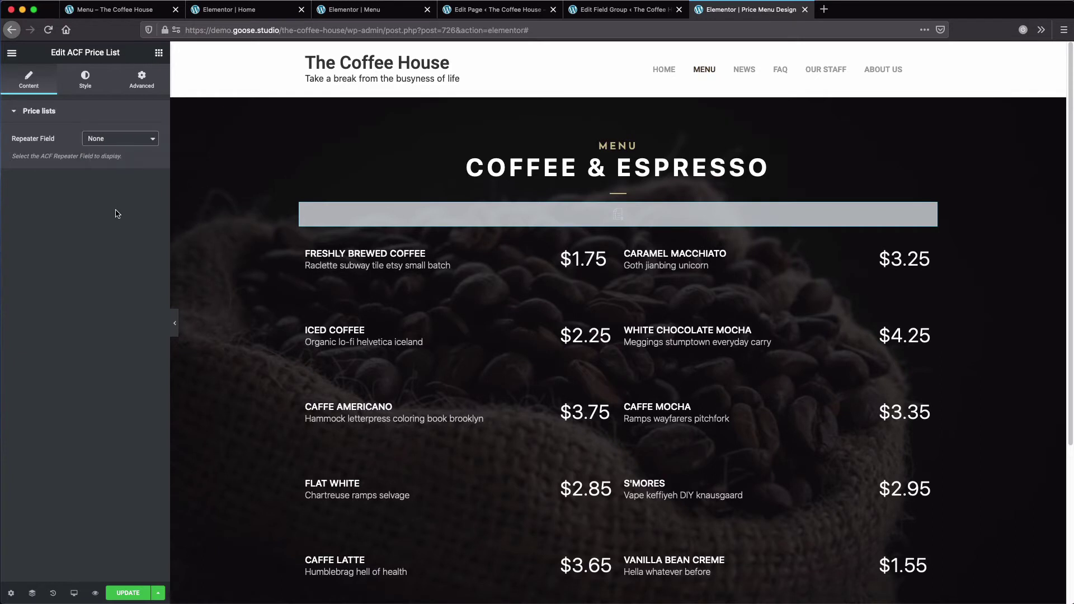
click(108, 143)
click(124, 273)
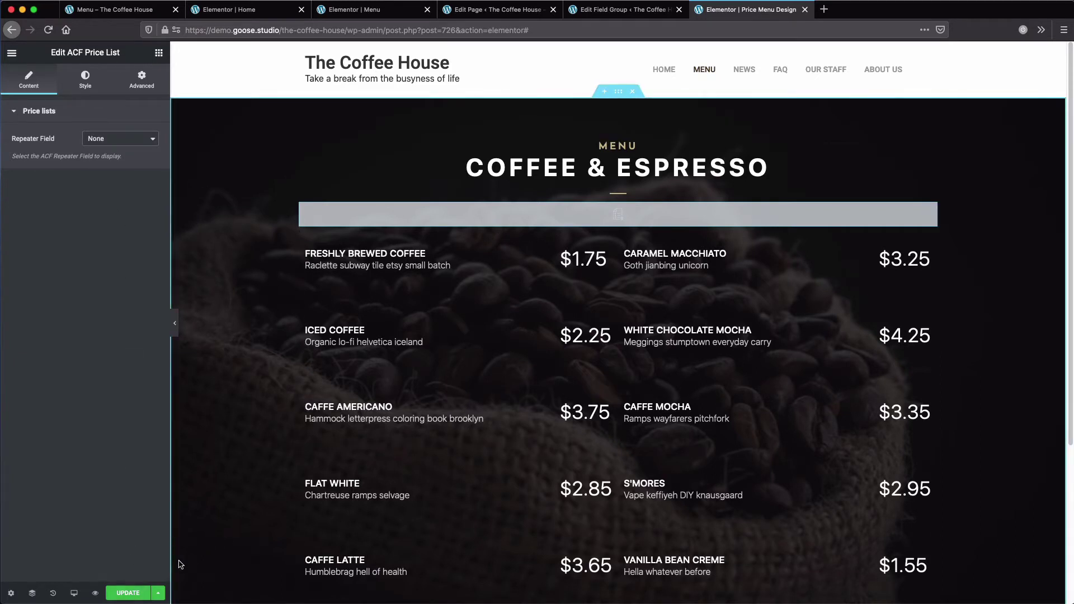
Save the template and set the ACF Price List's Repeater Field to Items.
click(129, 593)
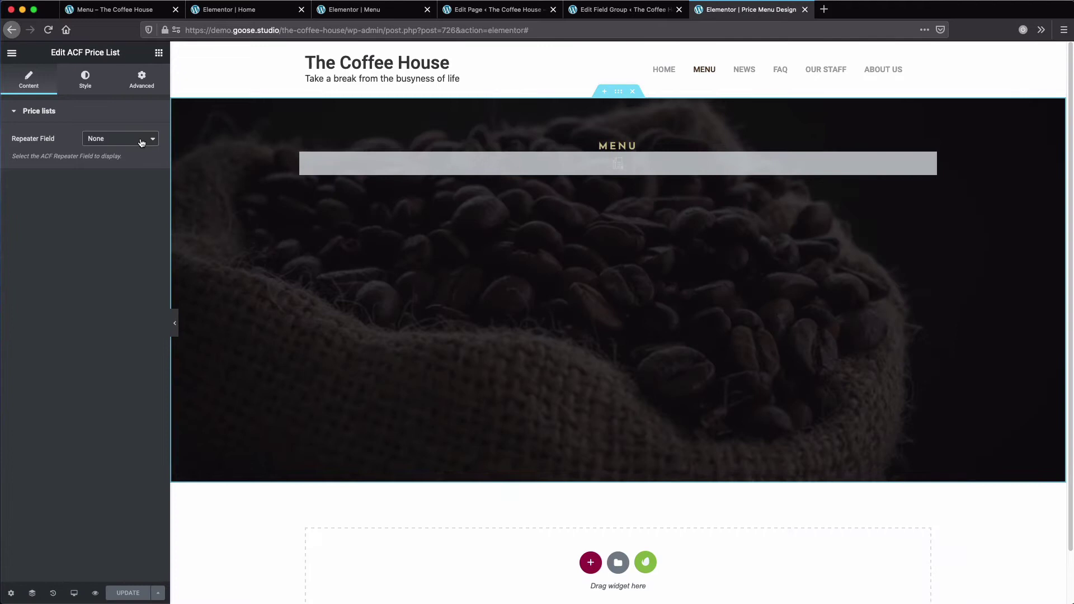
click(141, 140)
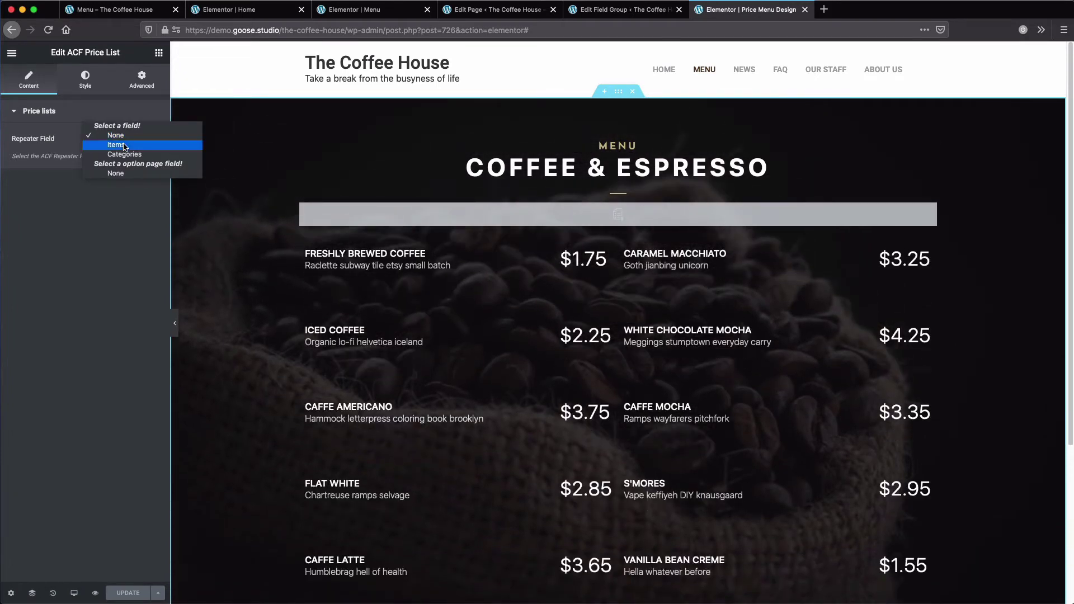
click(124, 146)
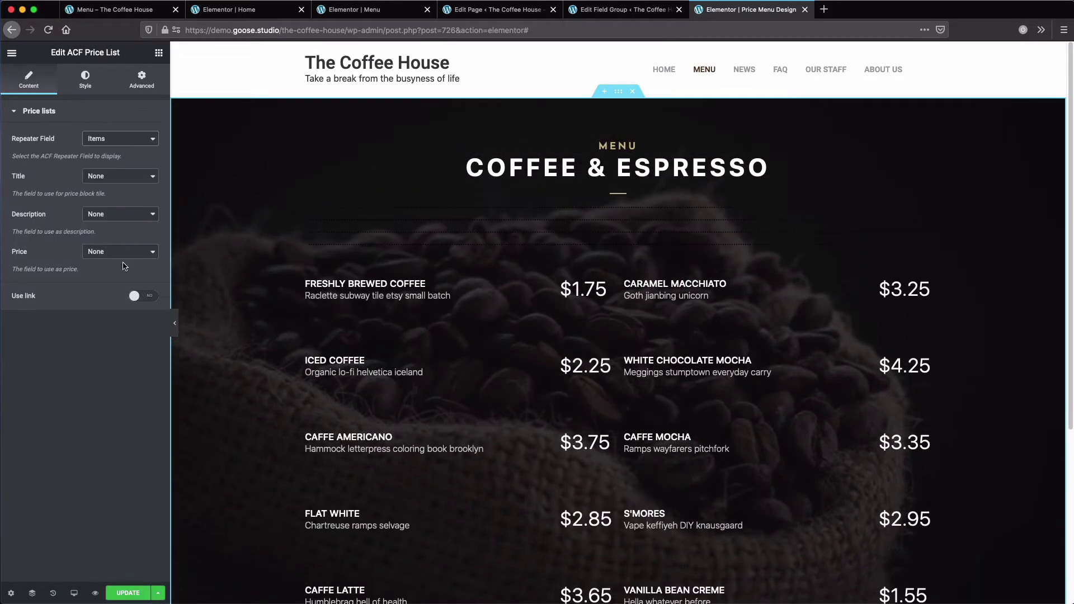
Map the price list's Title, Description and Price to the Title, Description and Price fields of the Items repeater.
click(127, 172)
click(124, 200)
click(124, 215)
click(124, 220)
click(121, 252)
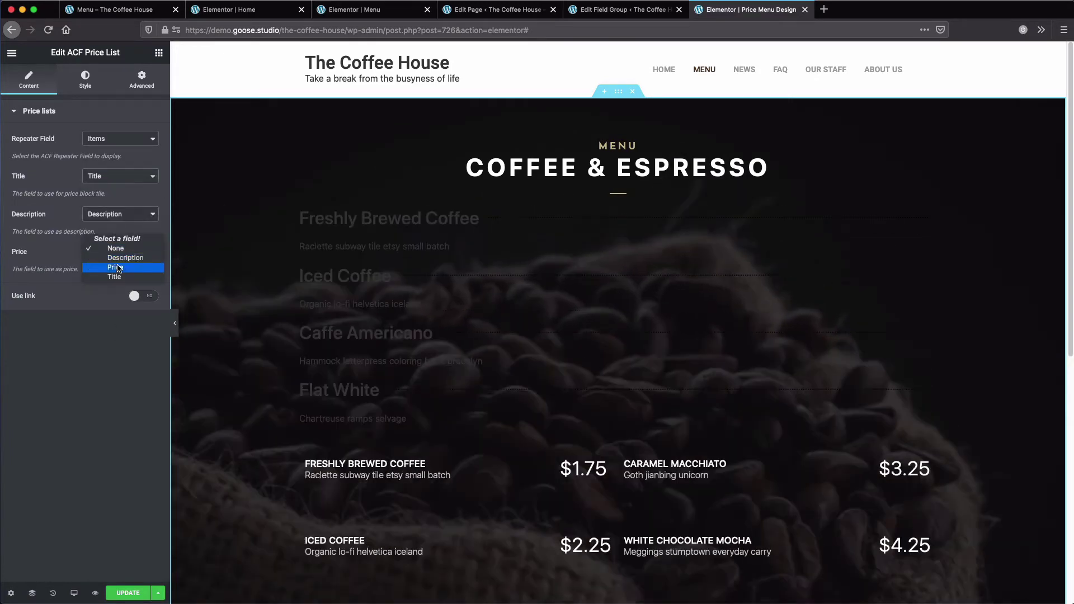
click(118, 269)
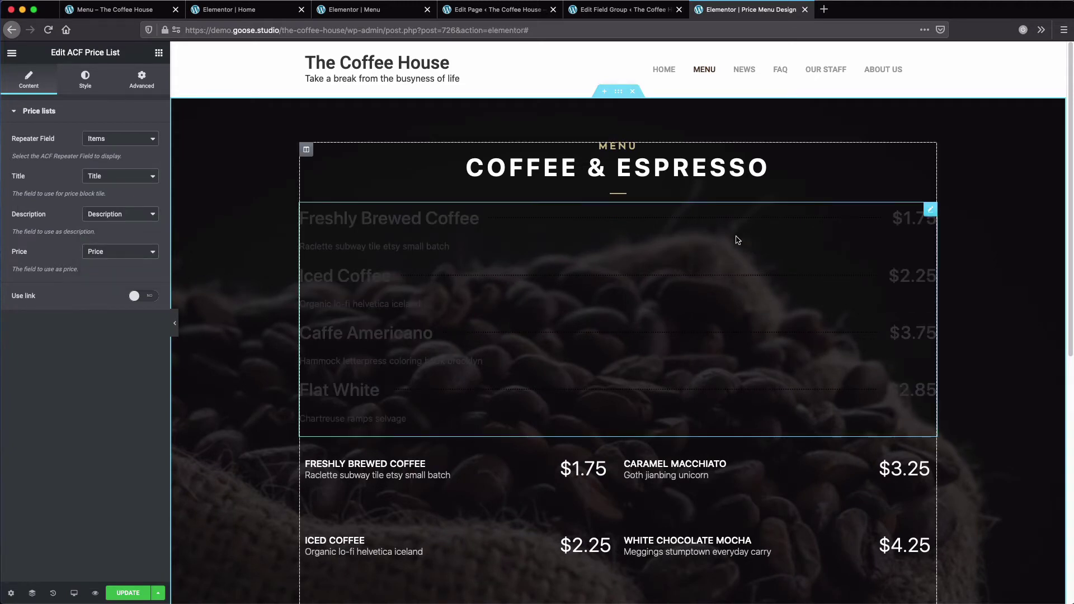
Match the price list's title color to the static Freshly Brewed Coffee heading's white #FFFFFF.
scroll(582, 266, down, 1)
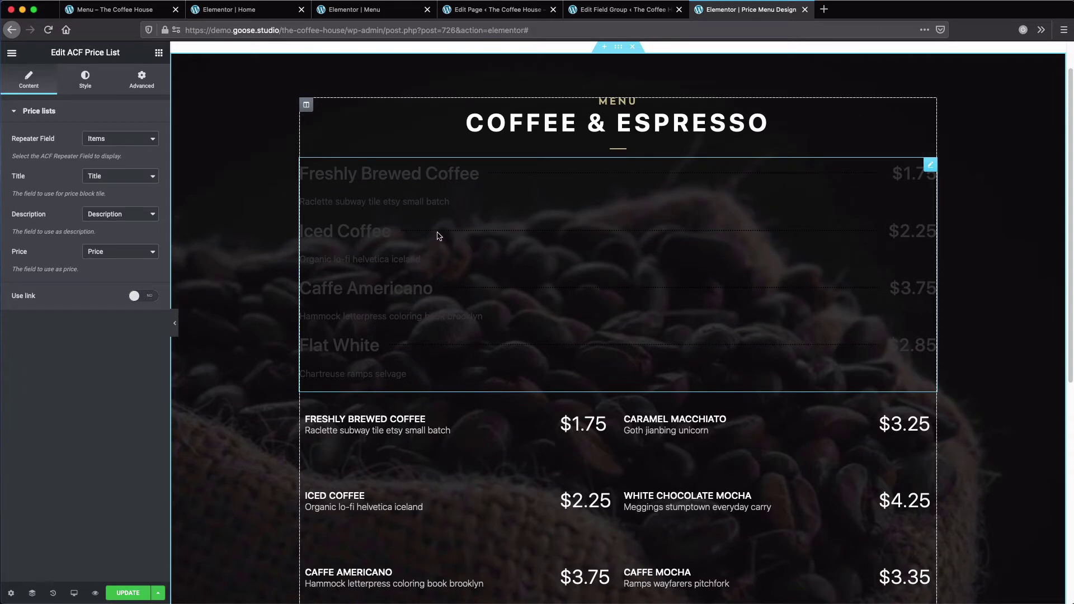
scroll(446, 248, down, 2)
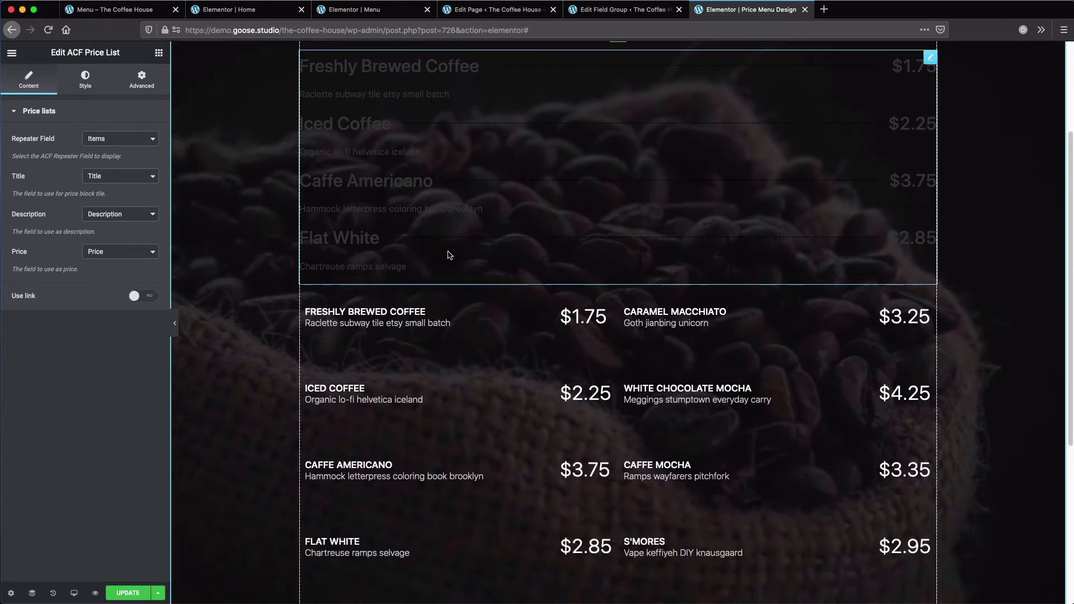
click(454, 312)
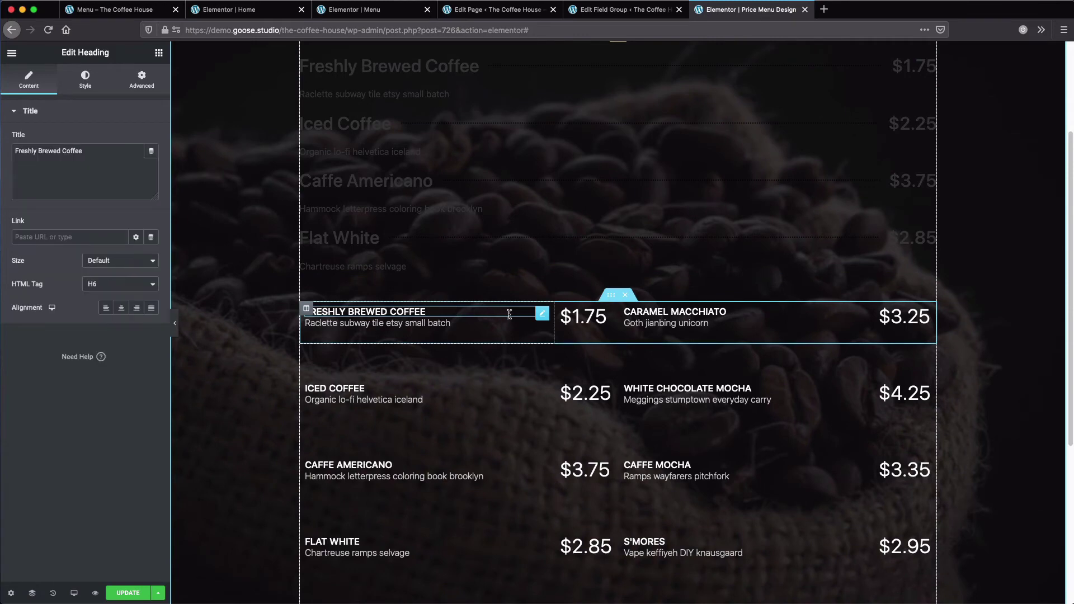
click(105, 82)
click(151, 139)
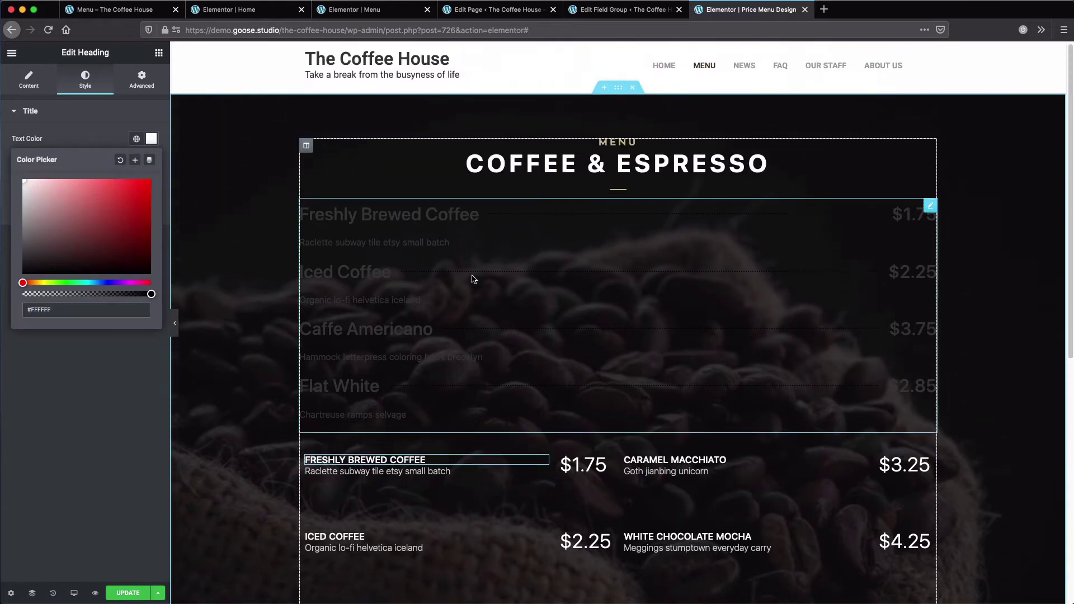
scroll(470, 277, up, 3)
click(471, 272)
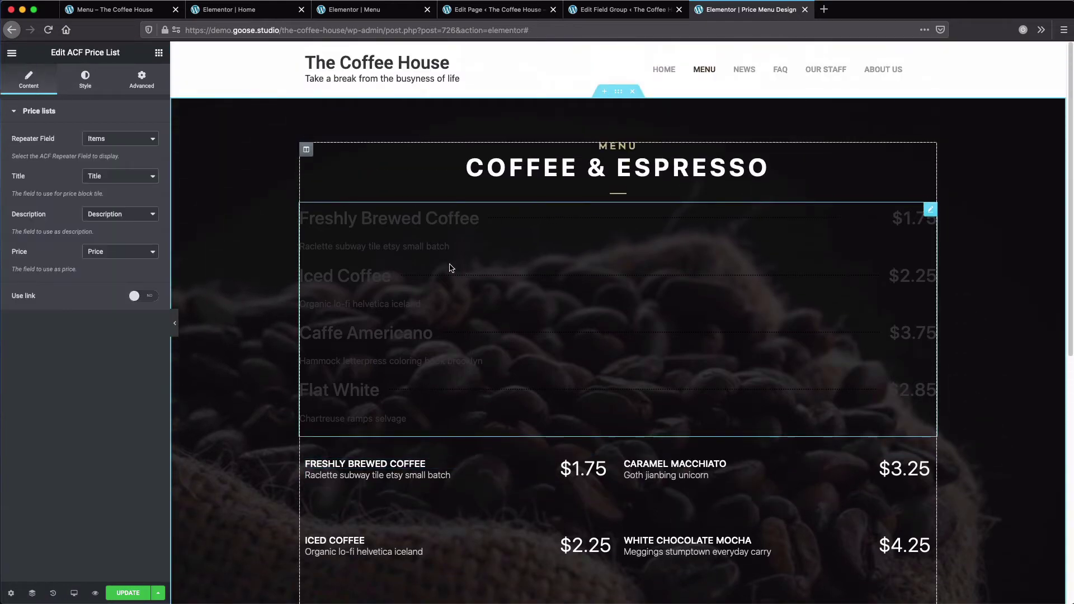
click(95, 88)
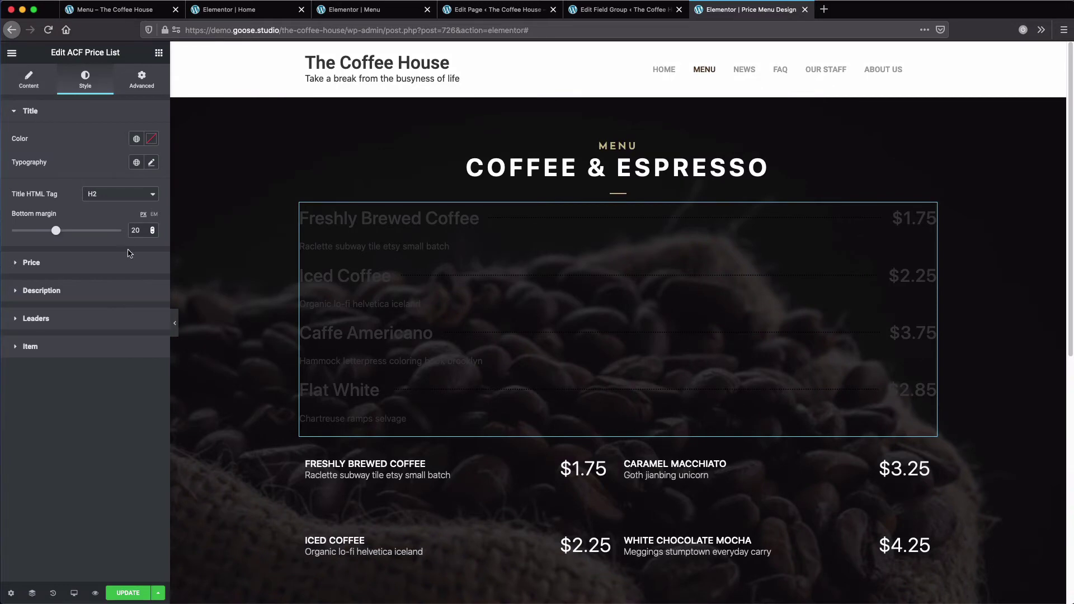
click(151, 138)
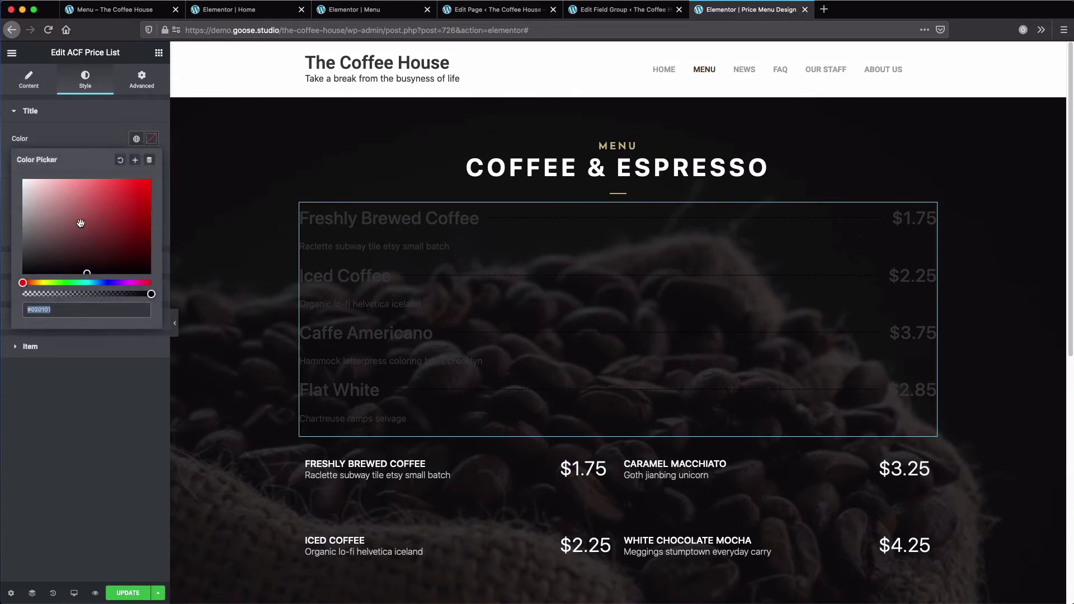
click(63, 123)
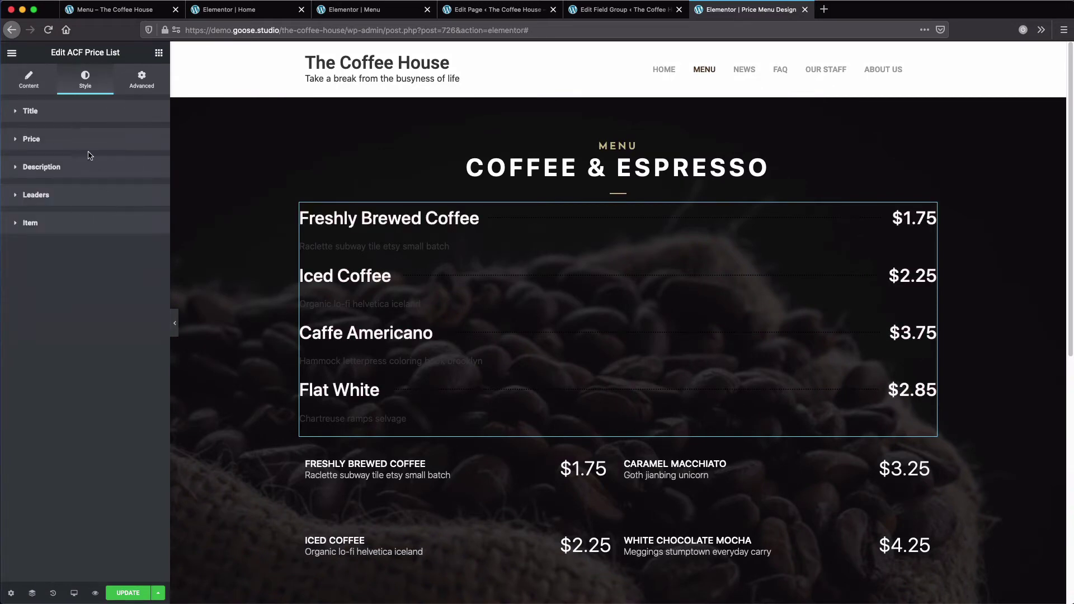
Set both the price color and the description color of the ACF Price List to white.
click(92, 144)
click(151, 166)
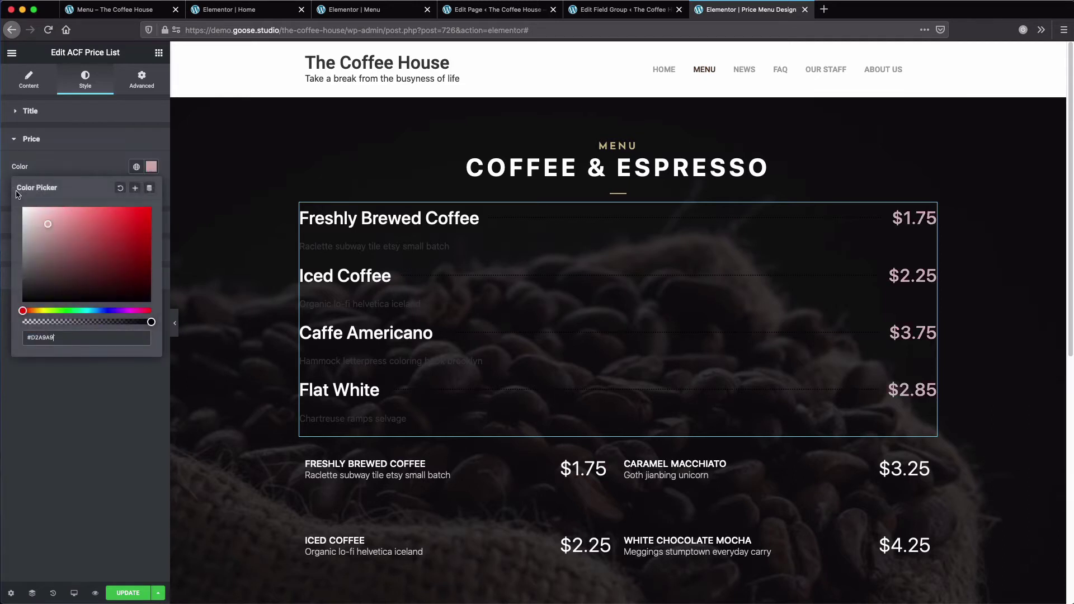
click(111, 139)
click(92, 165)
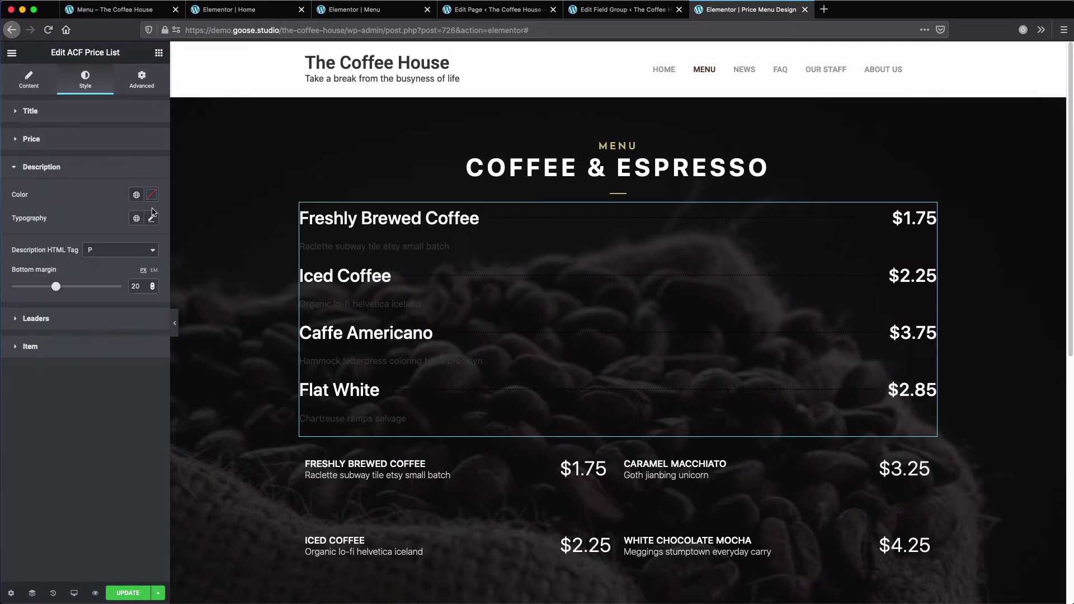
click(150, 194)
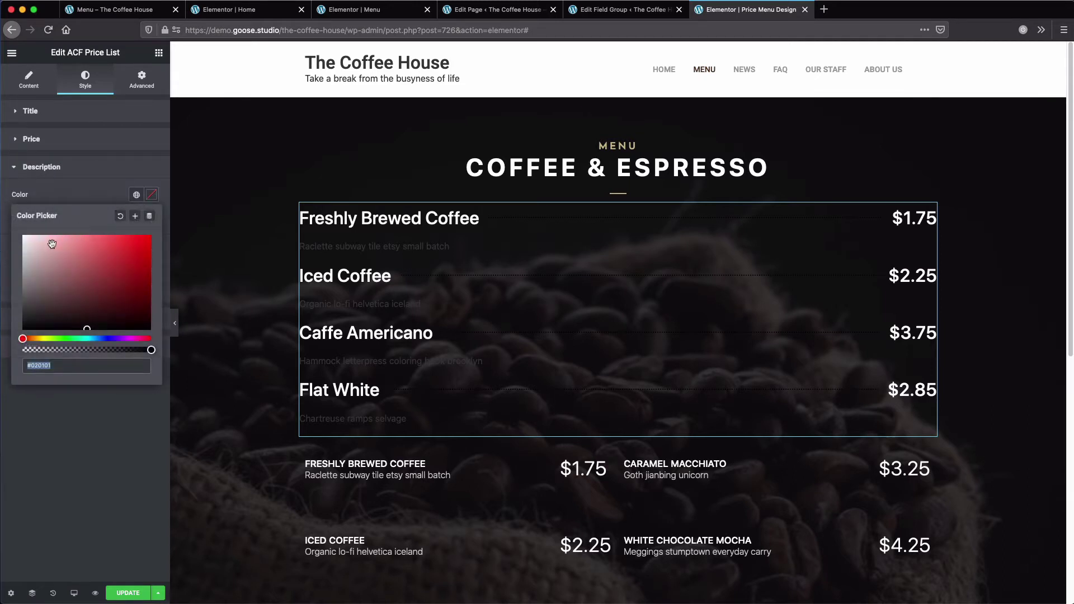
click(69, 168)
Set the color of the price list's dotted leaders to light gray.
click(73, 201)
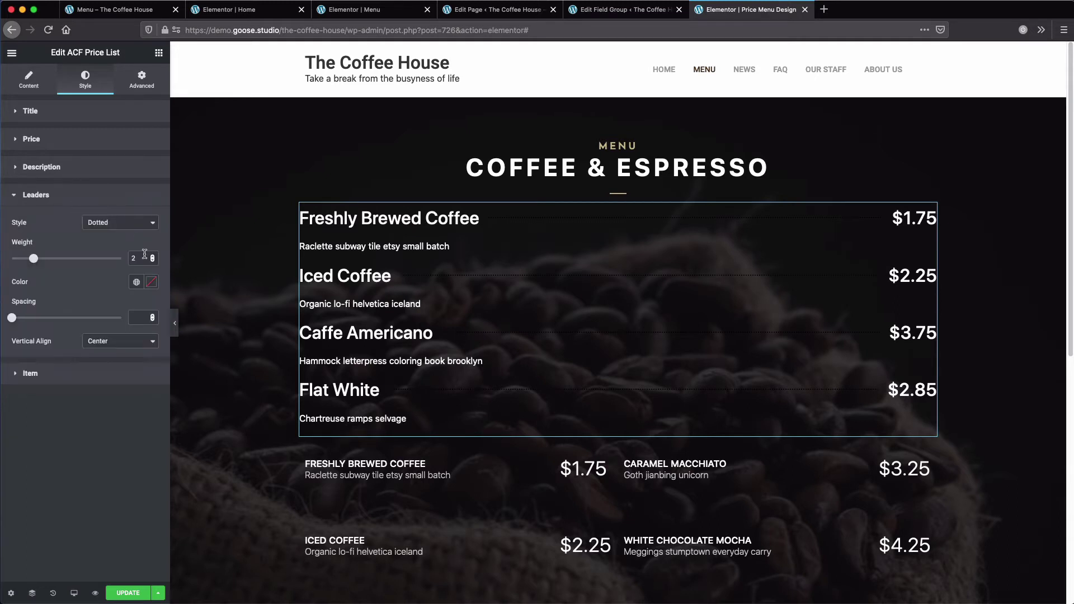
click(151, 283)
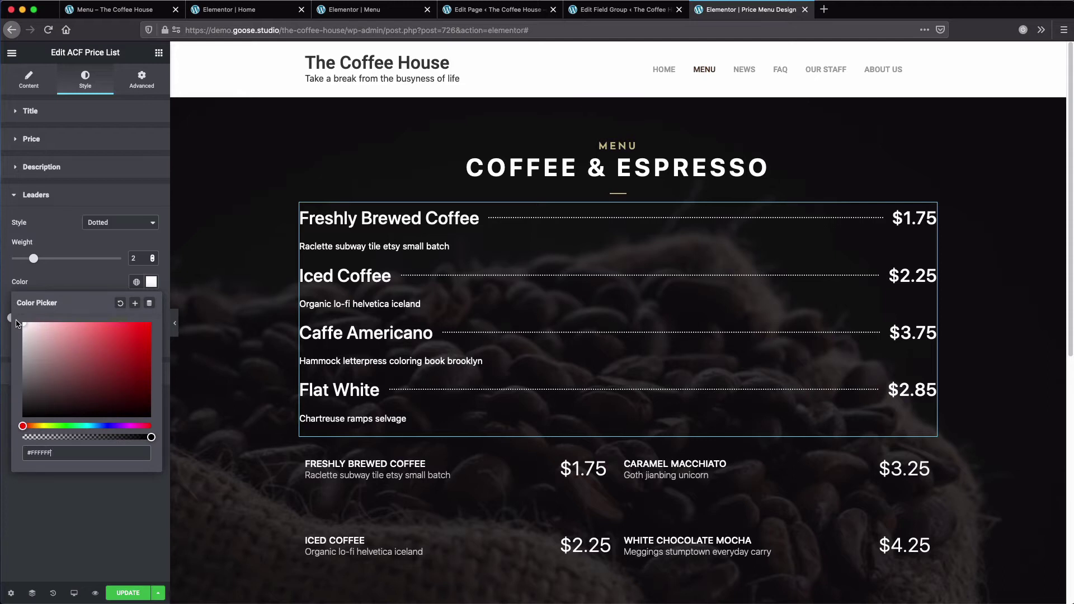
drag(17, 323, 13, 356)
click(77, 247)
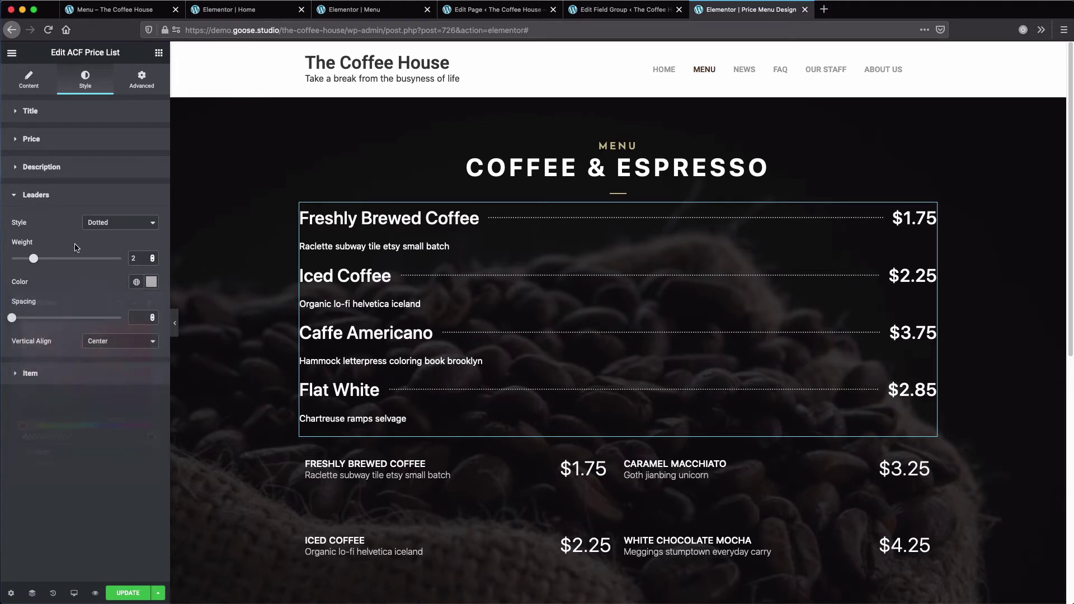
Set the leaders' vertical alignment to Bottom and save the template.
click(114, 343)
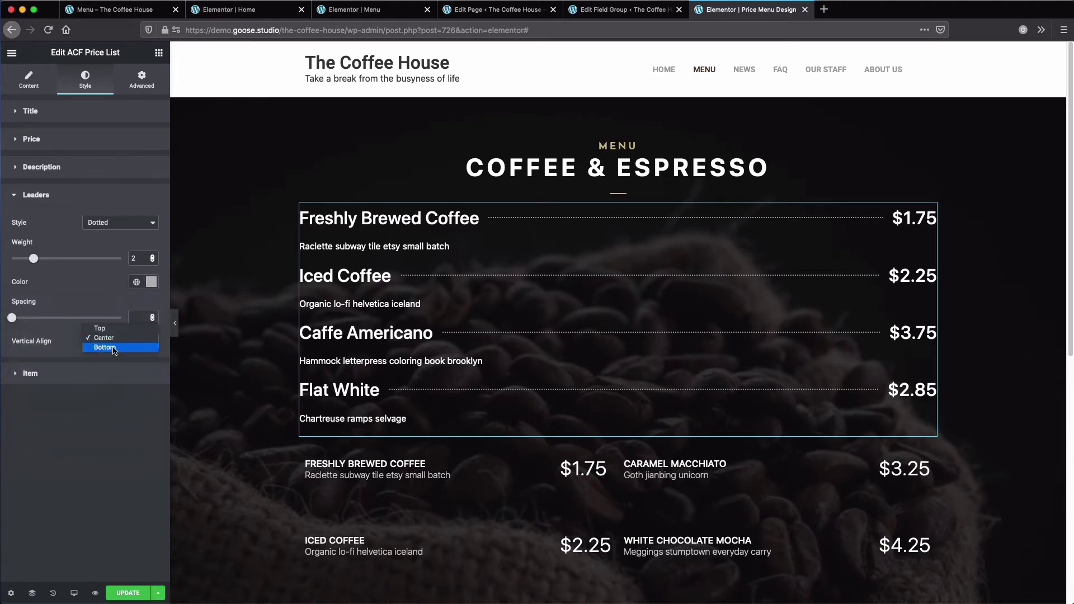
click(112, 346)
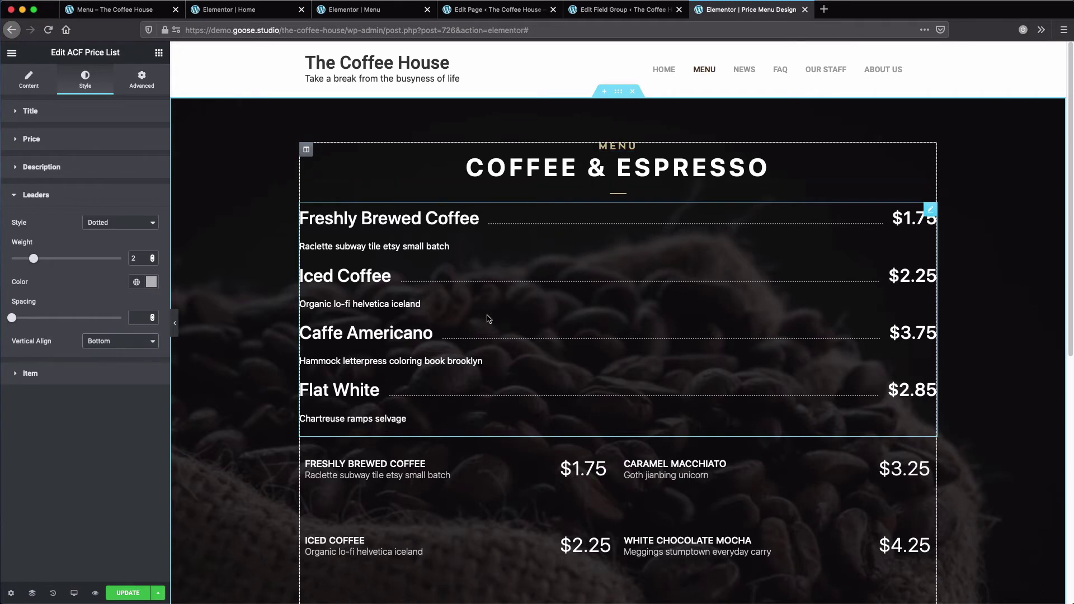
click(128, 593)
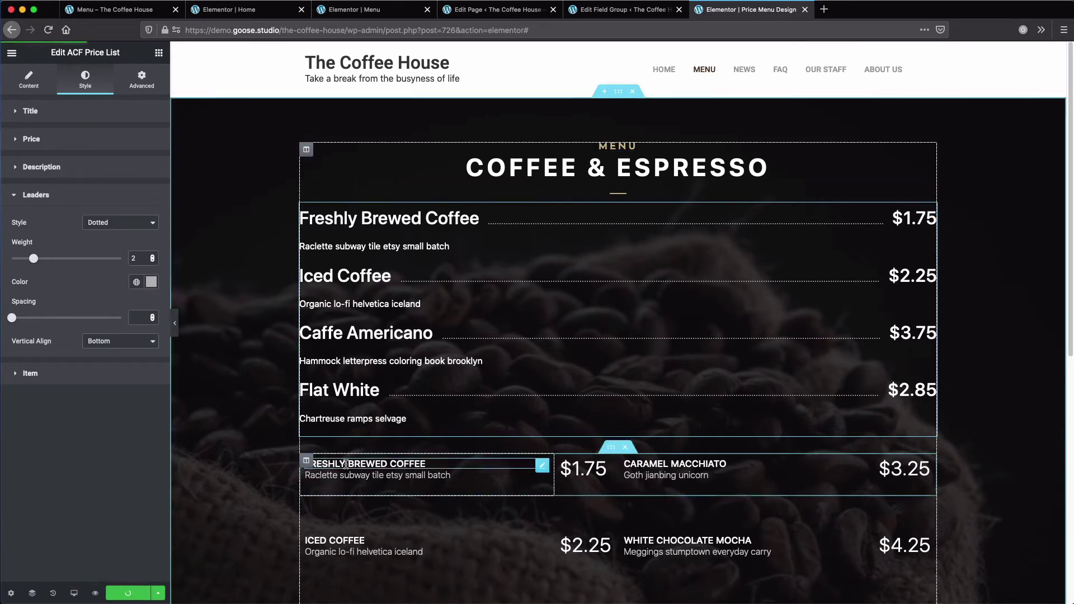
Match the price list's title typography to the static Freshly Brewed Coffee heading: size 17 px, weight 500 and Uppercase transform.
click(408, 463)
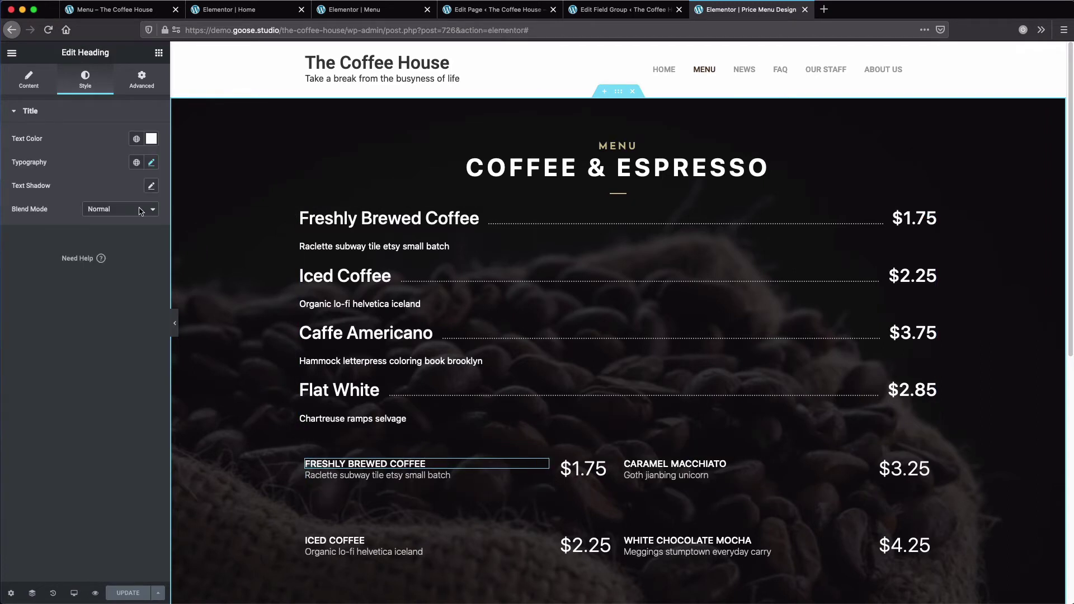
click(152, 162)
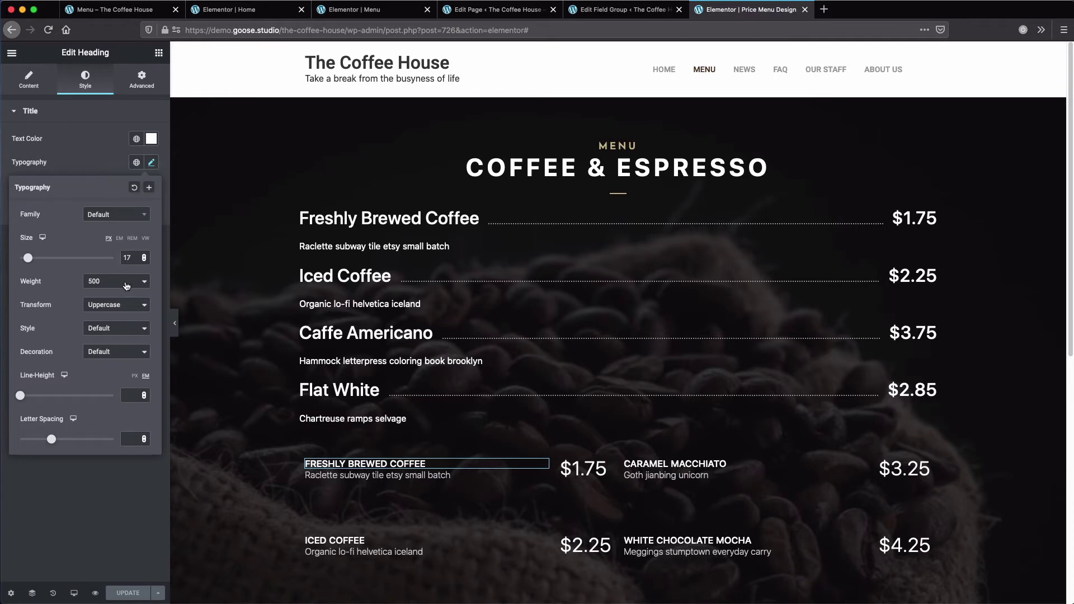
click(491, 216)
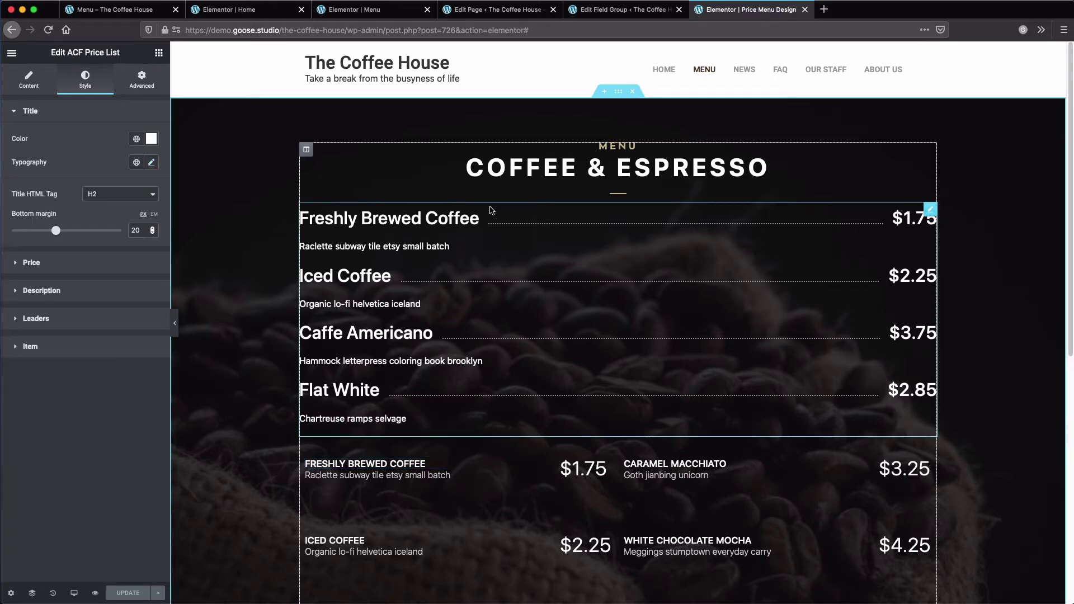
click(151, 164)
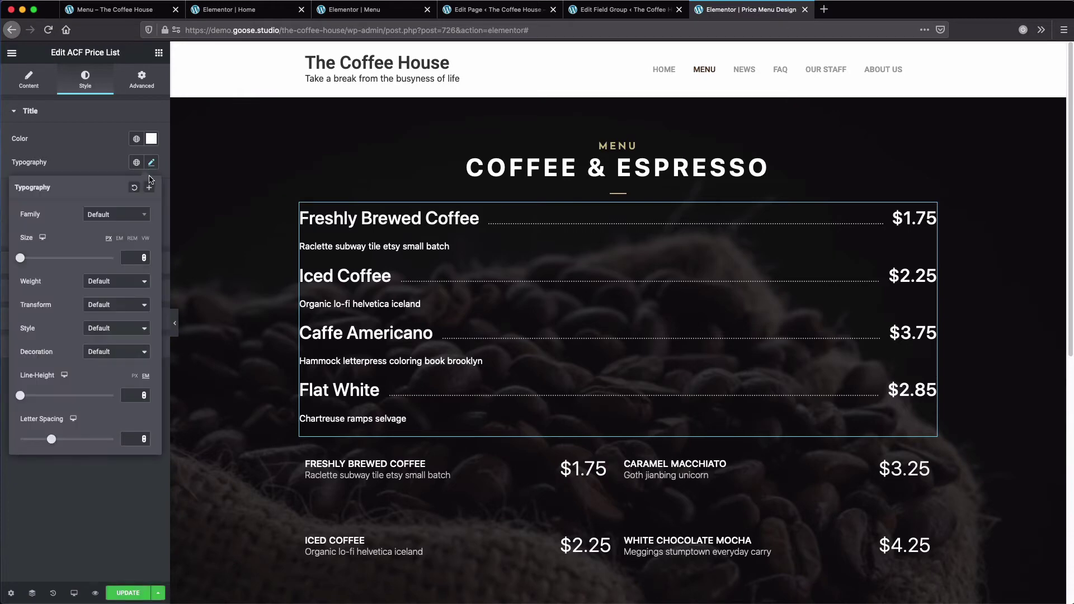
click(141, 258)
text(17)
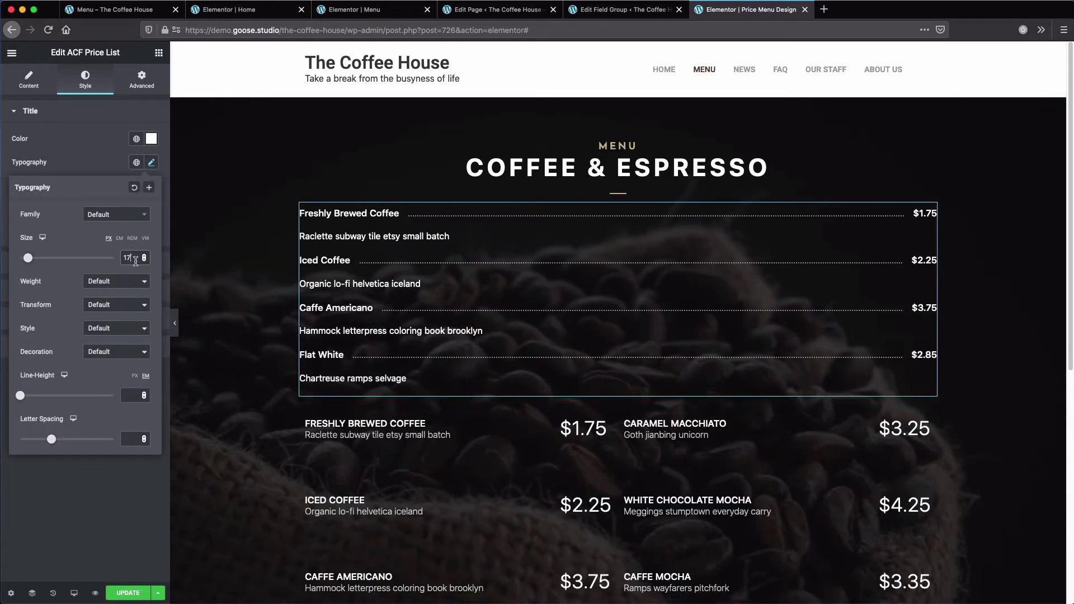
click(129, 282)
click(115, 235)
click(123, 302)
click(122, 311)
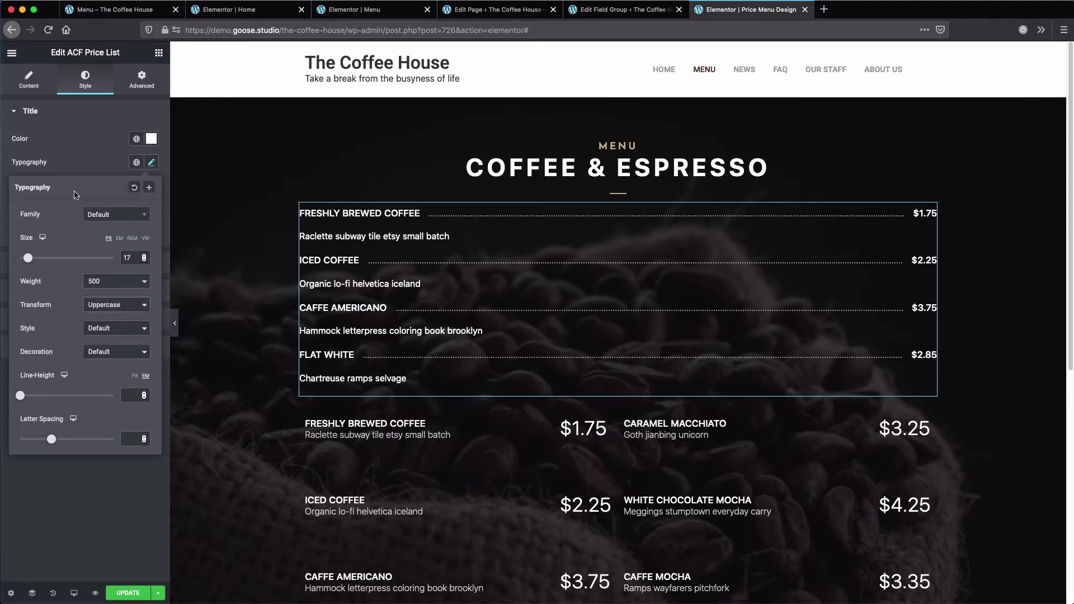
click(88, 166)
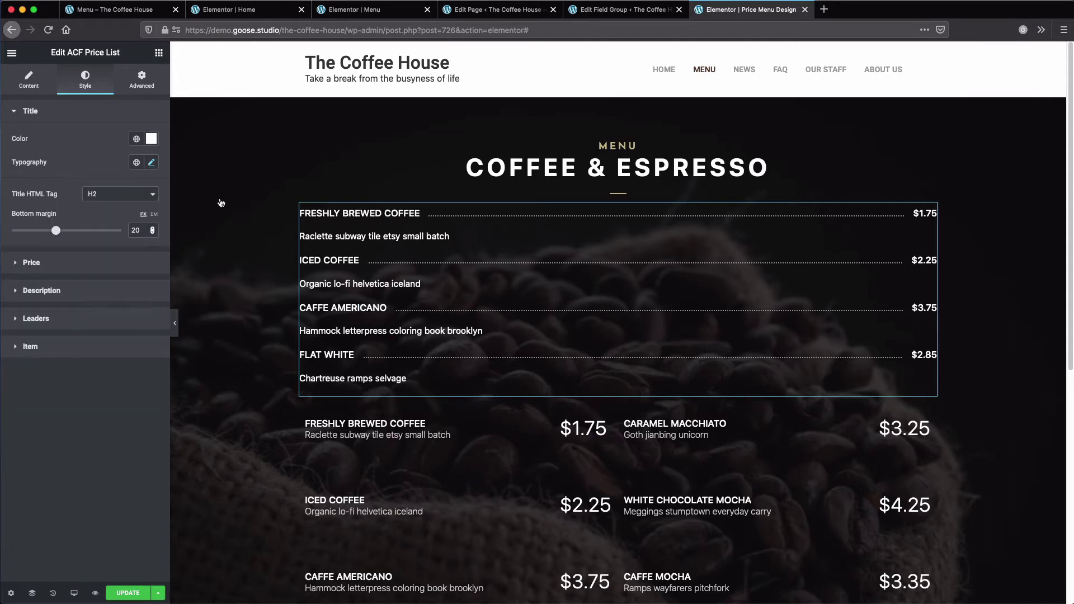
Copy the text color #FFFFFFC9 from the static Freshly Brewed Coffee description to the ACF Price List's description.
click(408, 435)
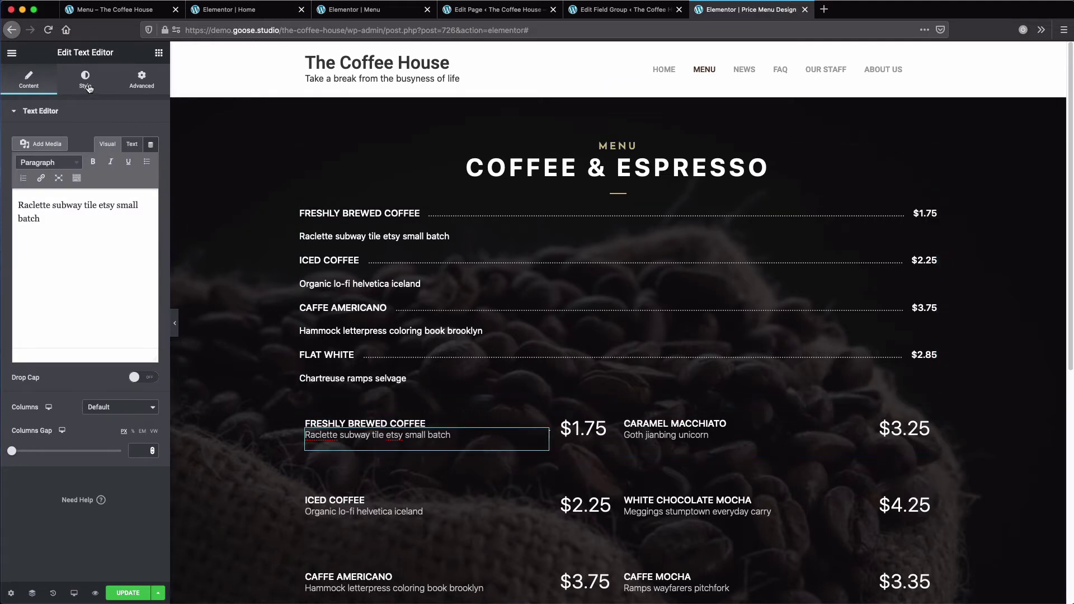
click(86, 84)
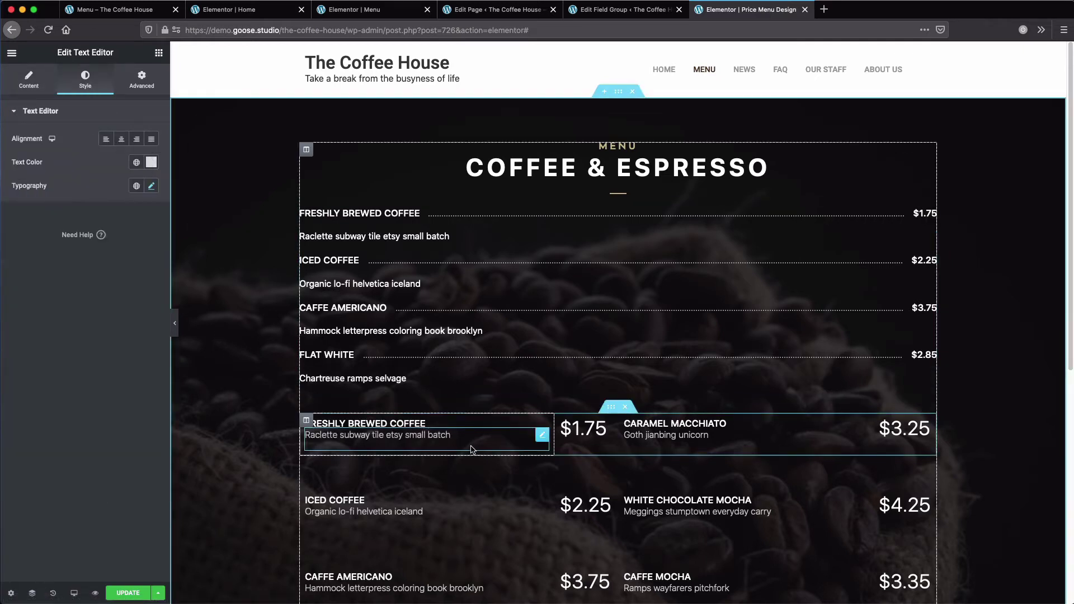
click(151, 162)
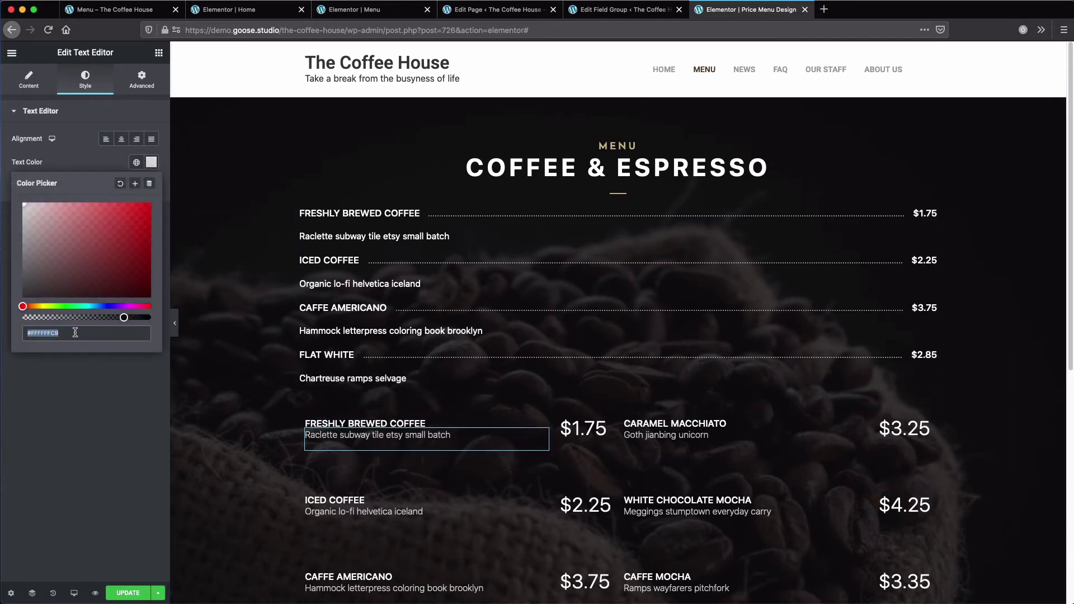
click(448, 255)
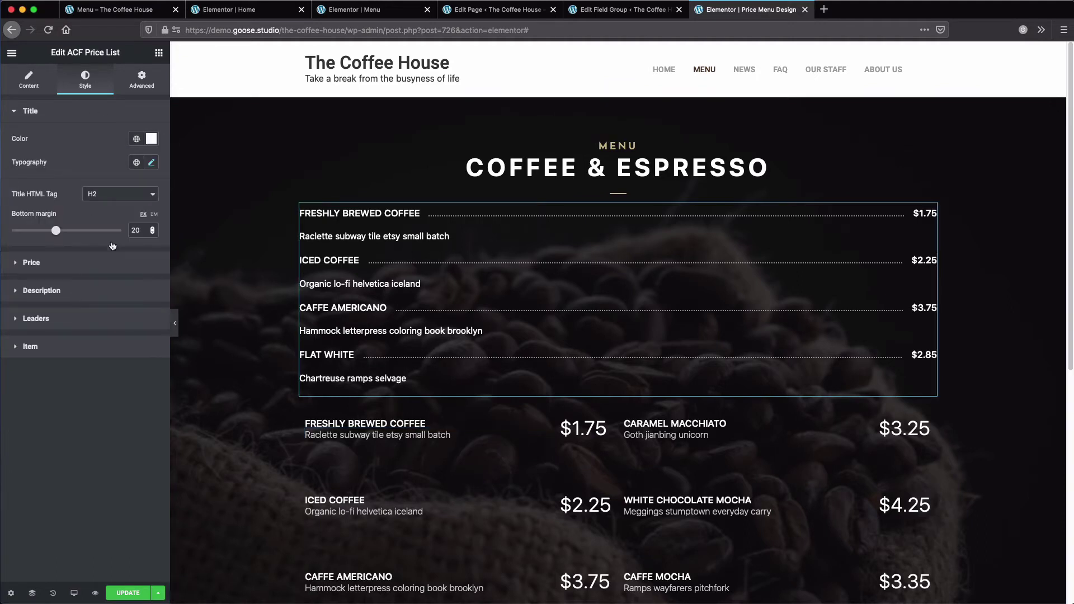
click(84, 290)
click(151, 194)
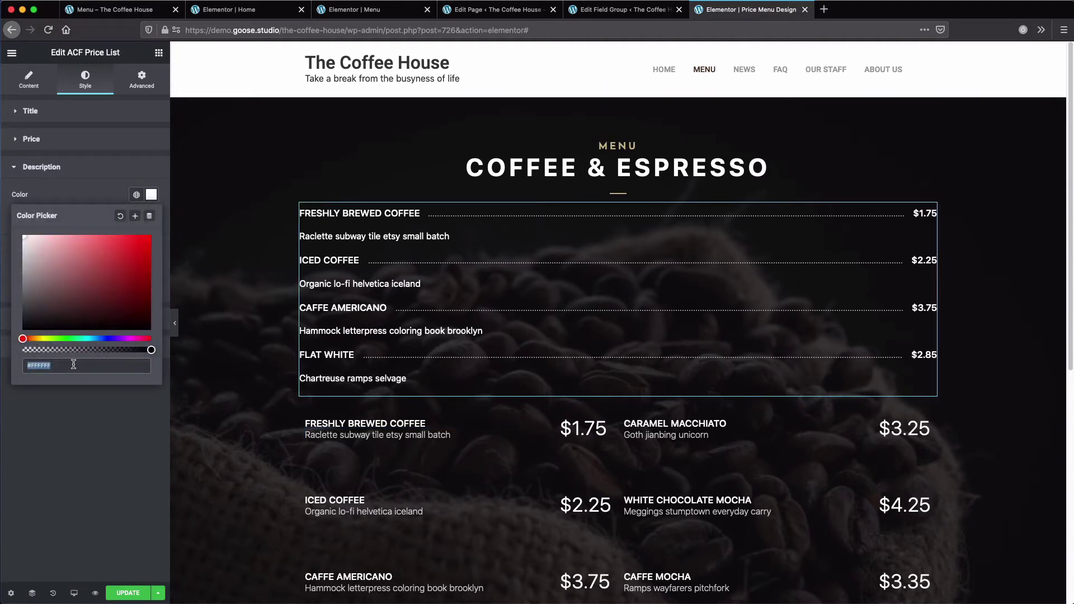
click(88, 411)
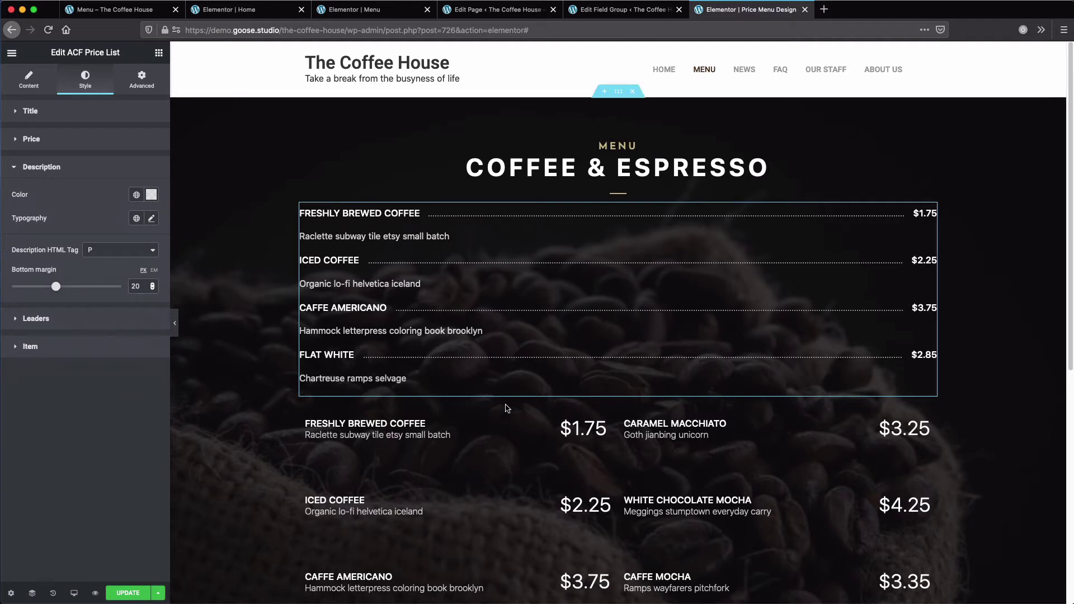
Match the price list's description typography to the static description text: size 16 px and weight 200.
click(475, 429)
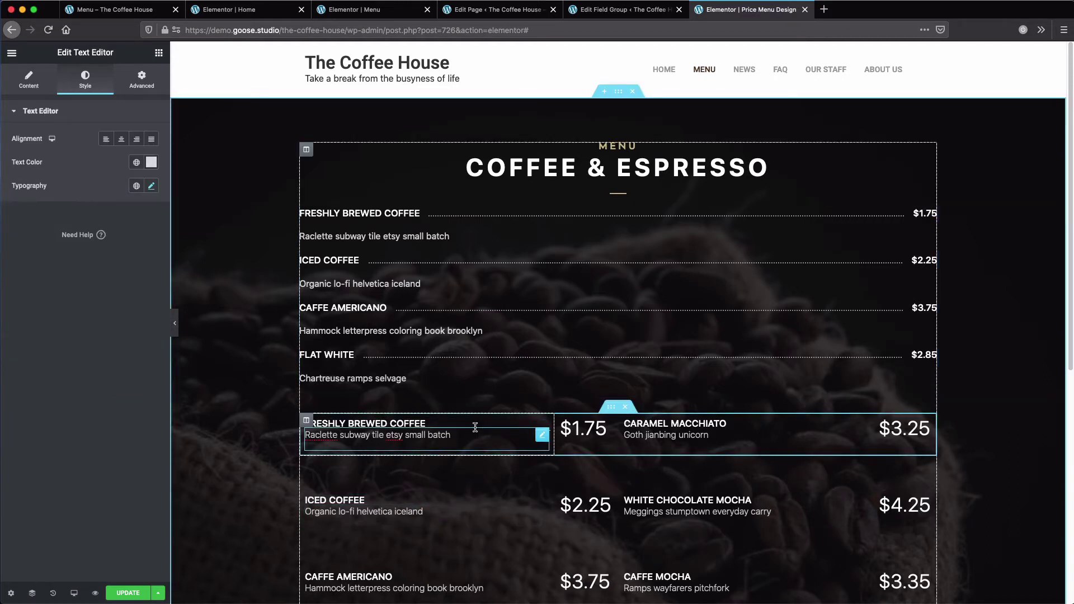
click(152, 187)
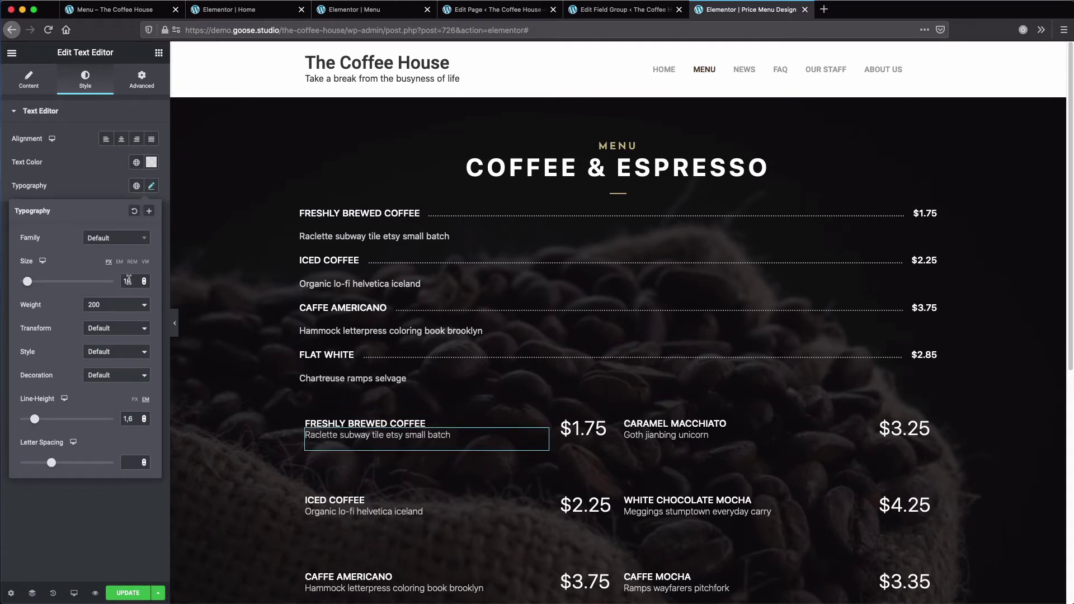
click(451, 283)
click(61, 292)
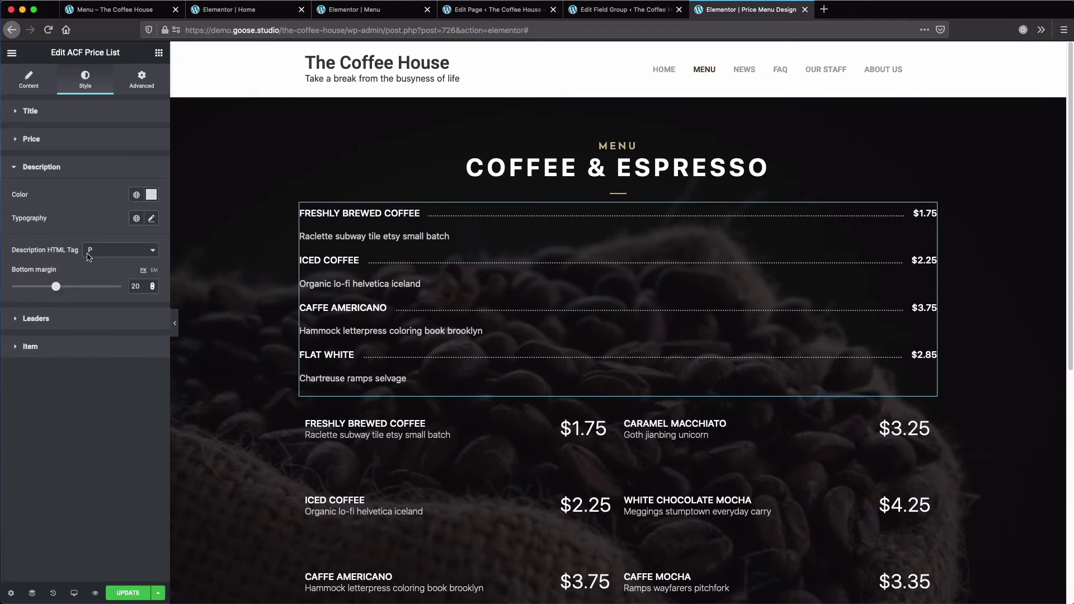
click(151, 219)
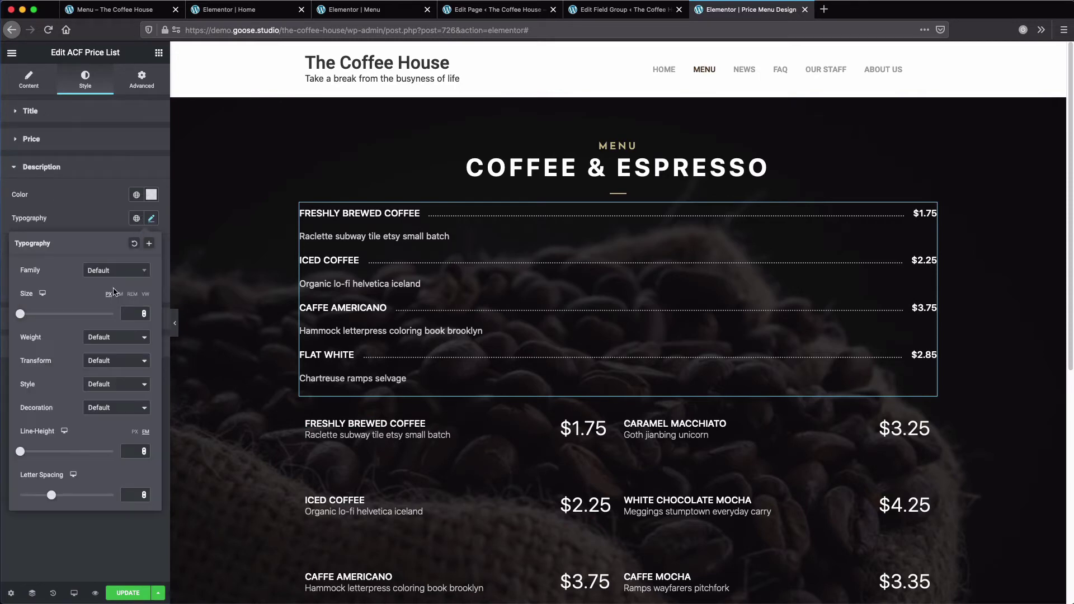
click(125, 316)
text(16)
click(128, 339)
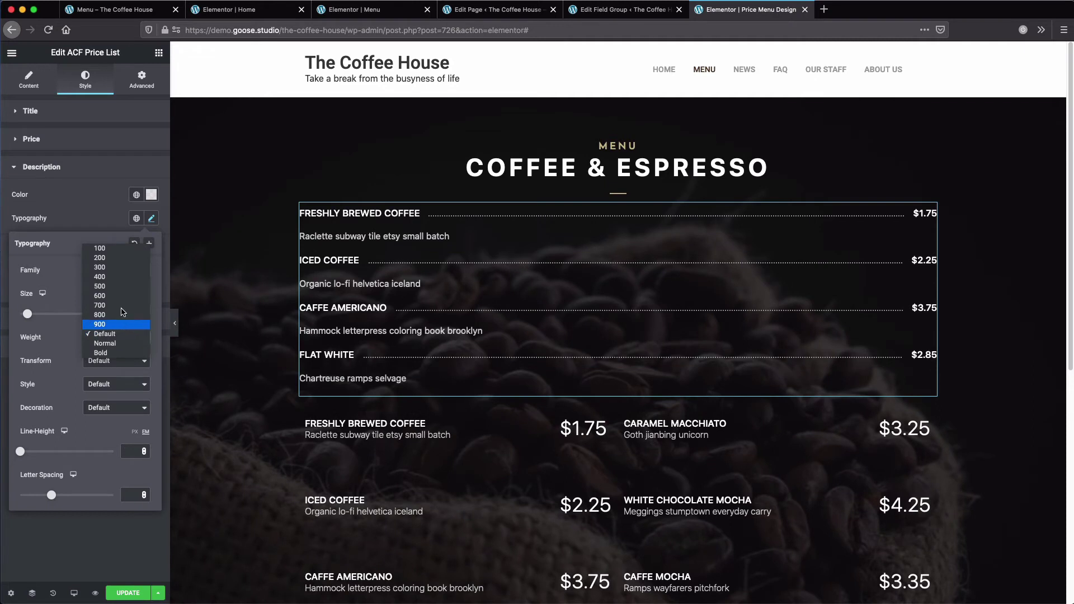
click(119, 259)
click(280, 332)
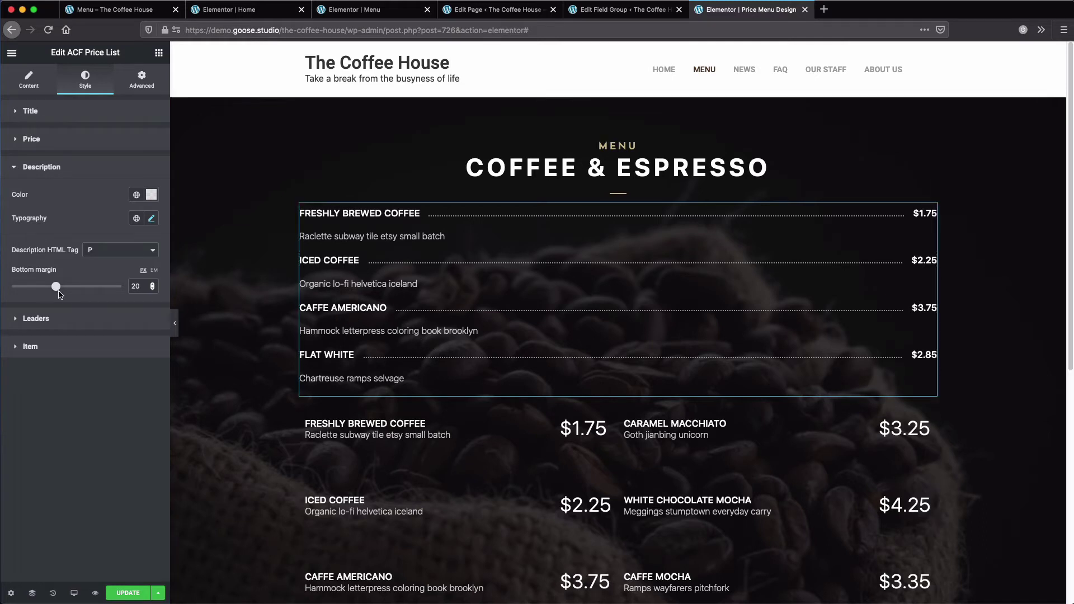
Set the price list's title bottom margin to 0 px and its price typography size to 31 px.
click(45, 115)
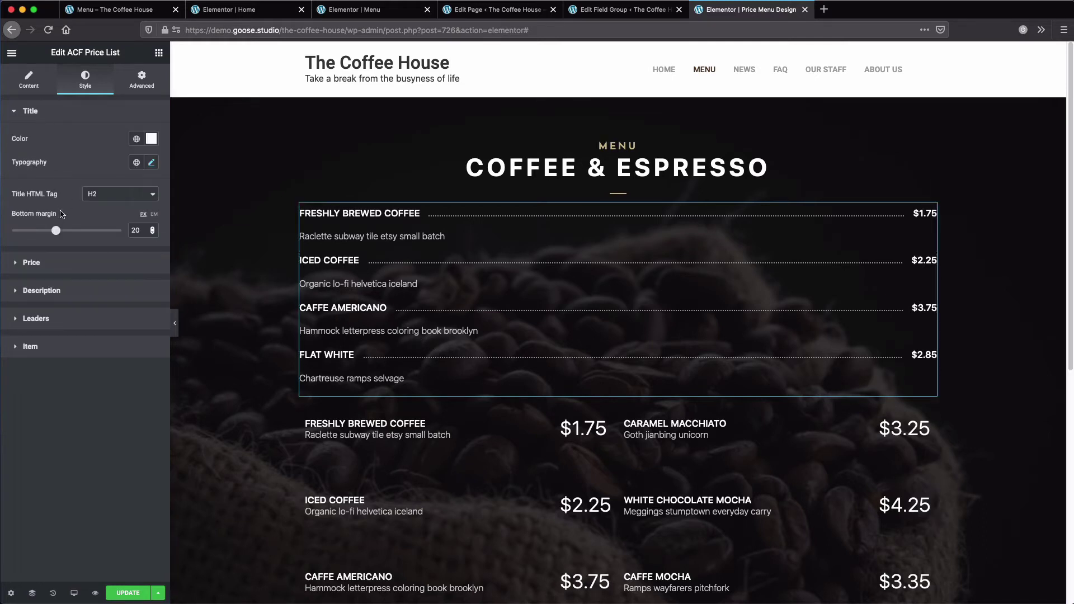
drag(56, 233, 4, 237)
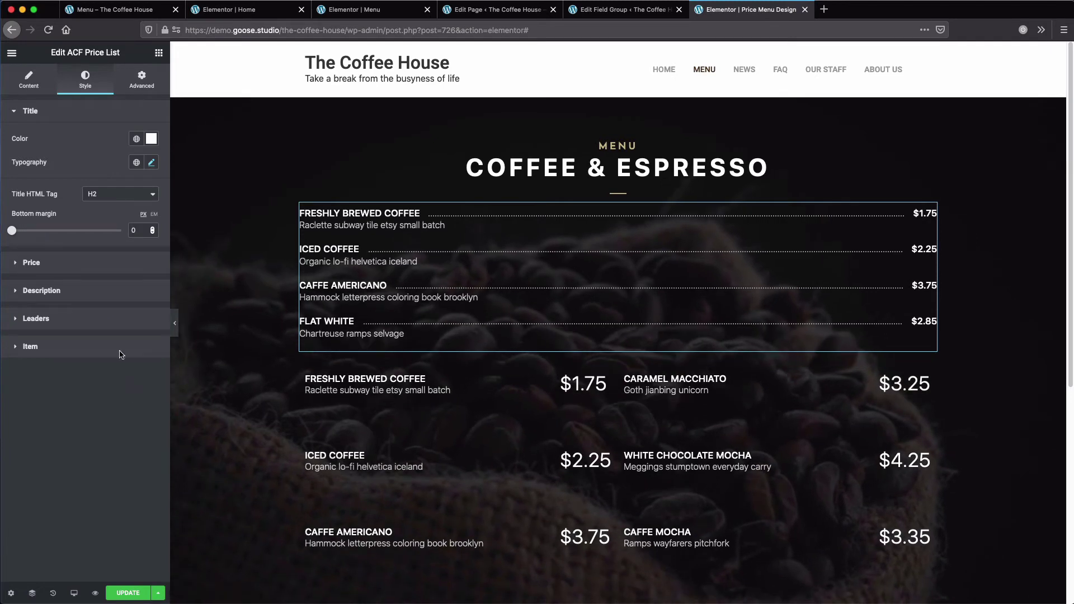
click(90, 261)
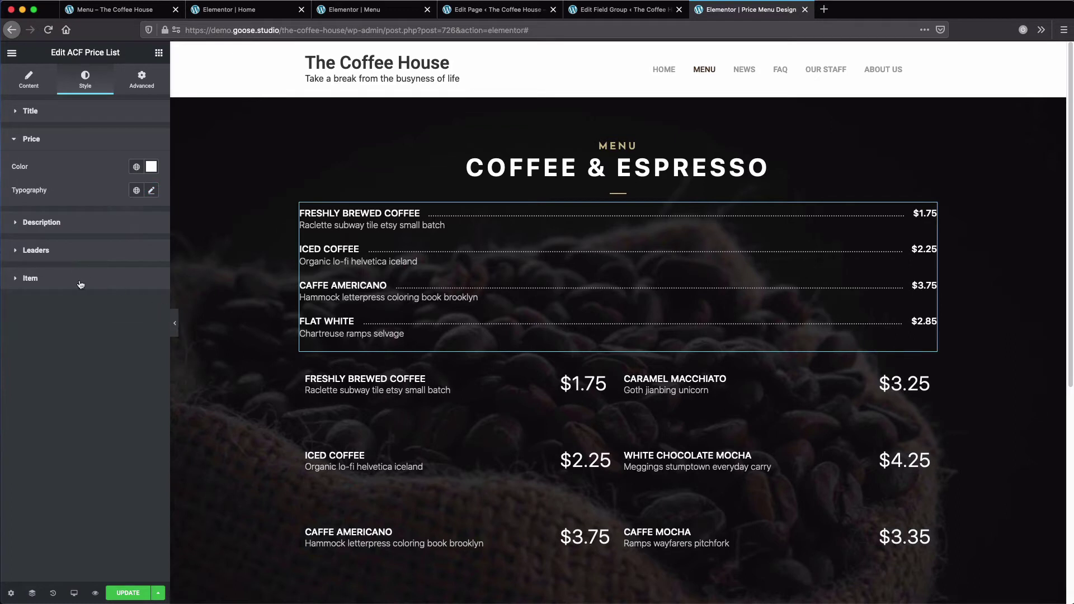
click(81, 283)
double_click(72, 142)
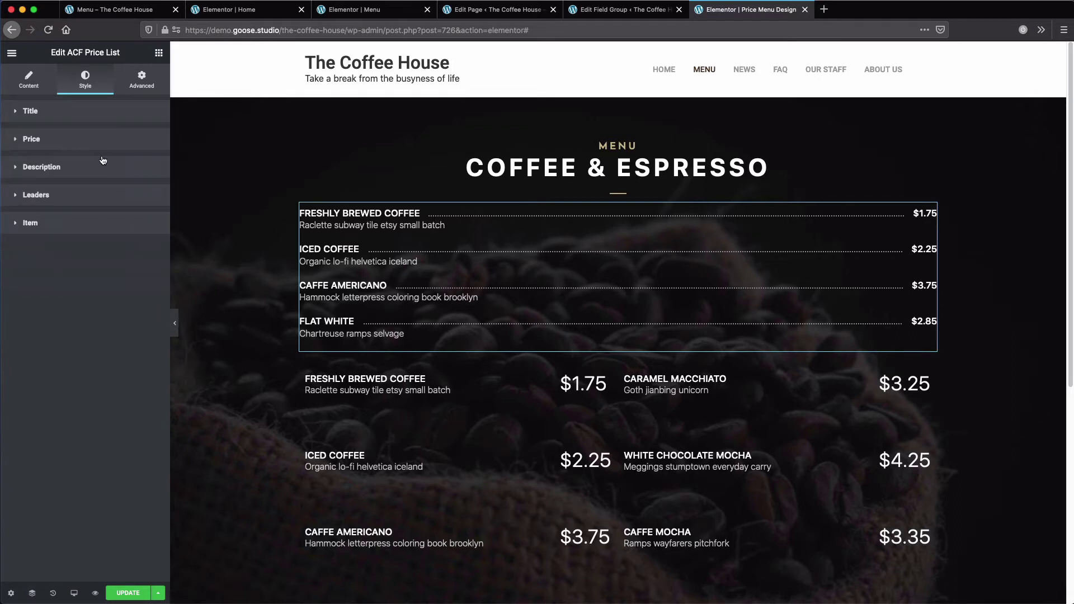
click(93, 140)
click(151, 191)
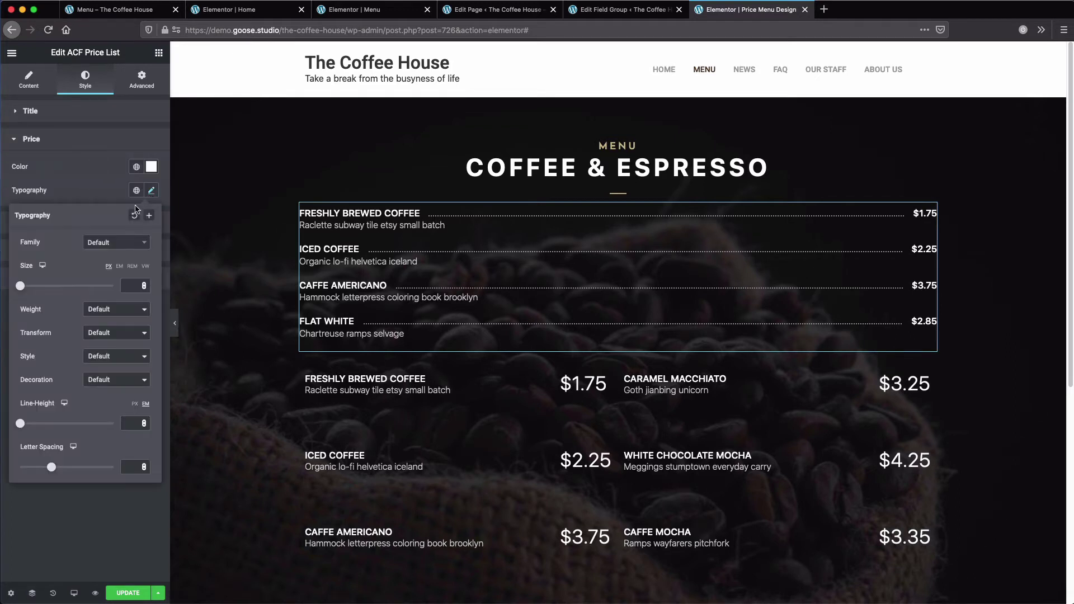
drag(20, 286, 35, 291)
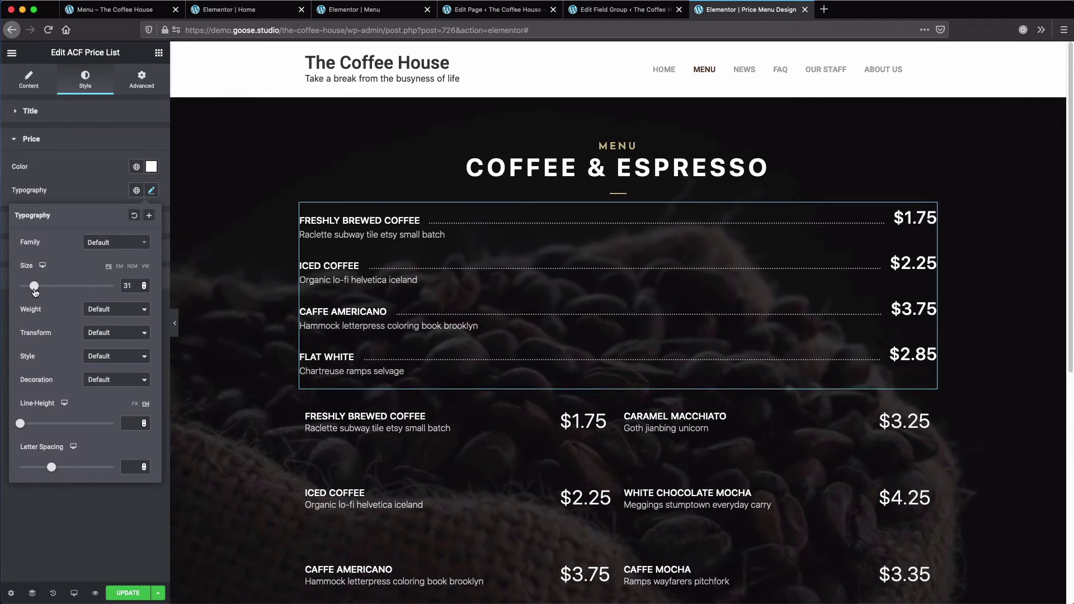
click(280, 299)
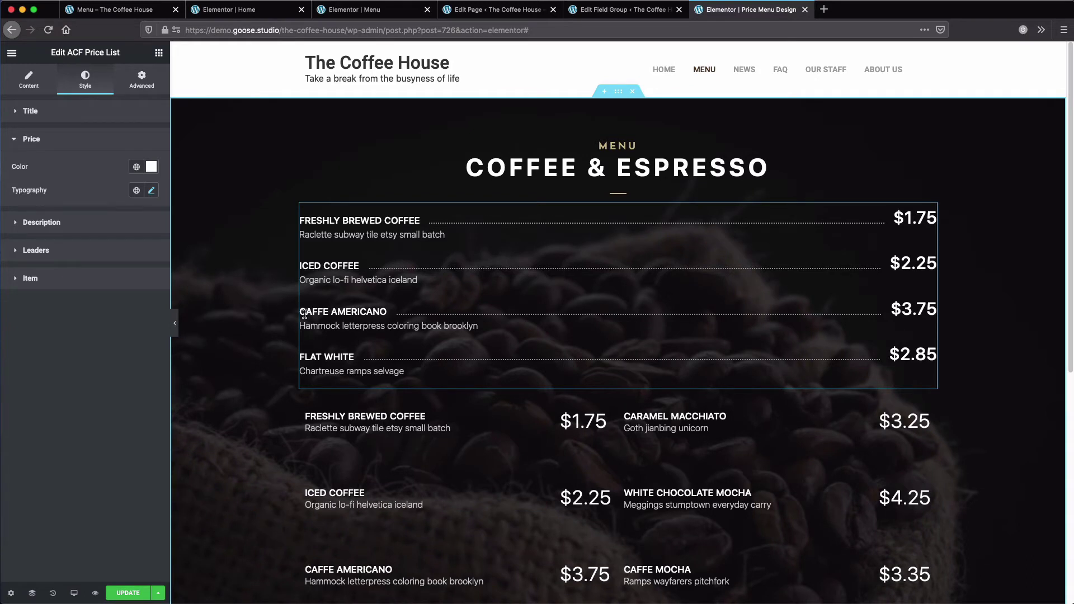
Delete all five static coffee item rows below the ACF Price List.
scroll(304, 314, down, 2)
scroll(289, 330, up, 2)
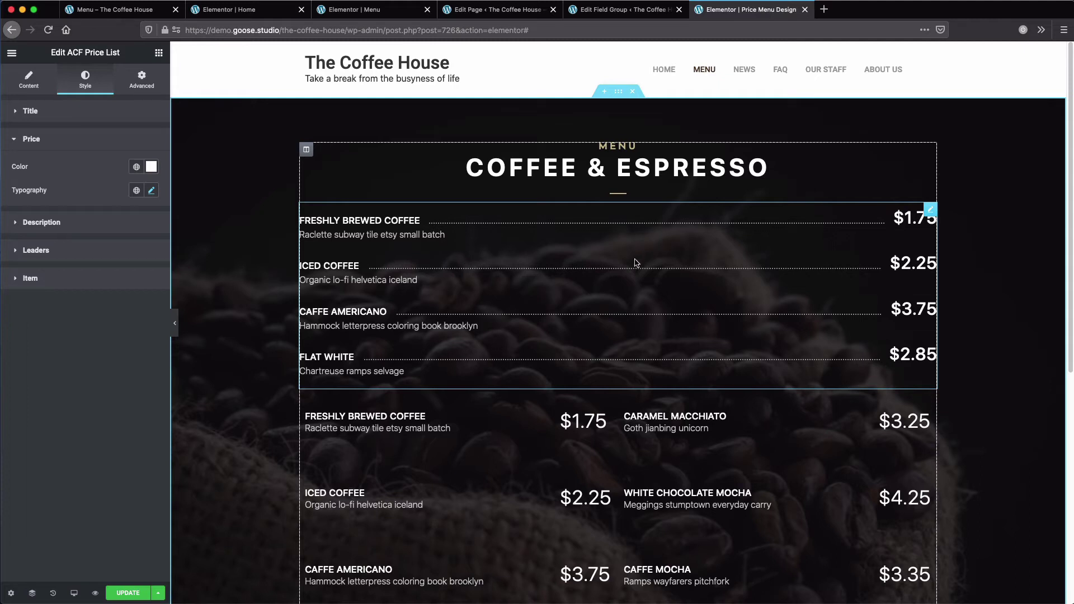
scroll(606, 330, down, 5)
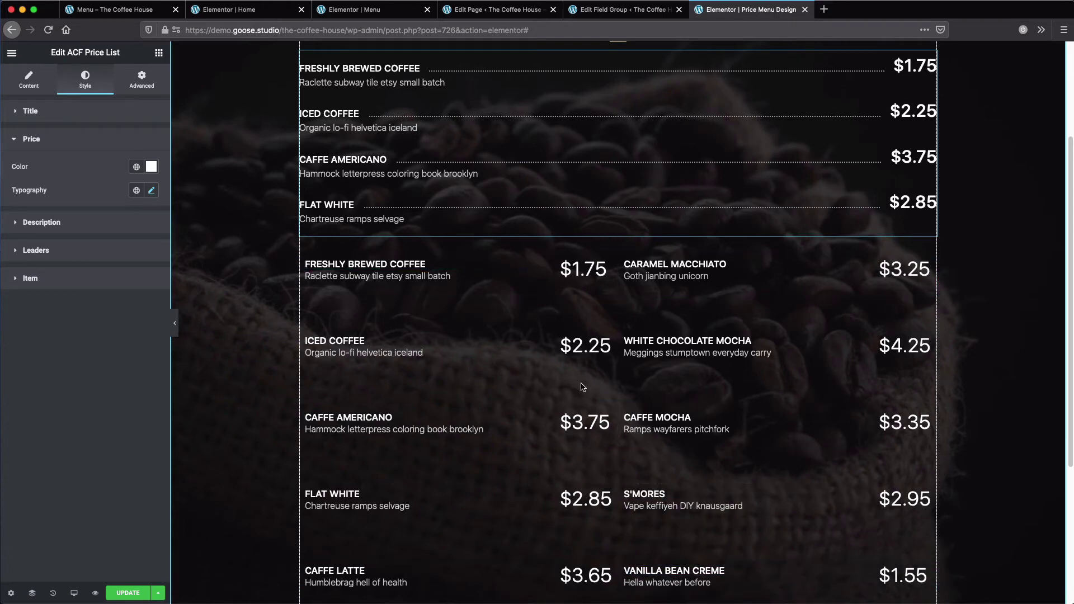
scroll(583, 387, up, 5)
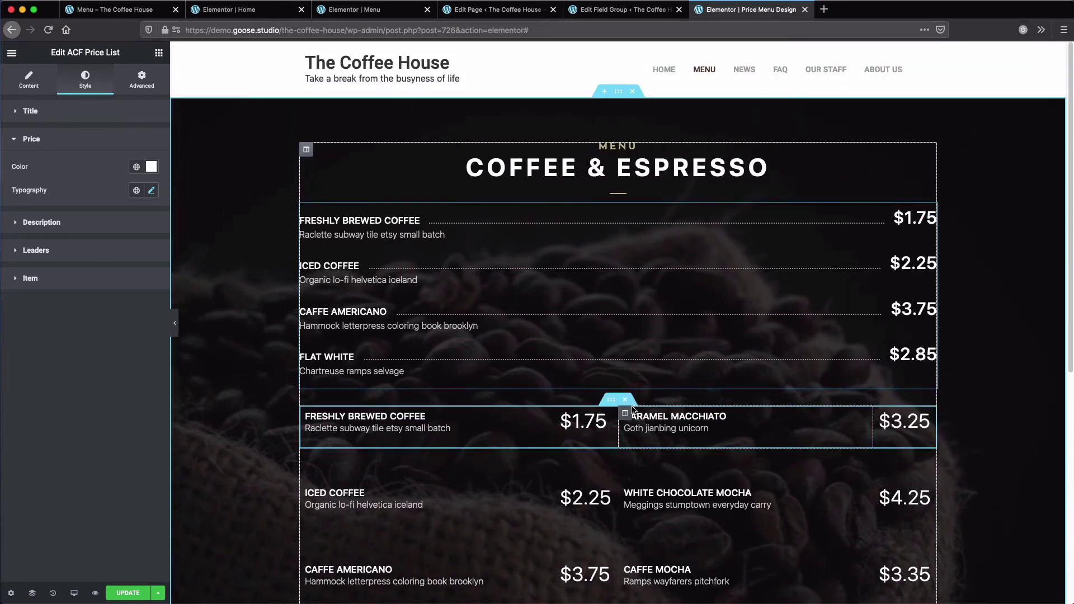
click(627, 402)
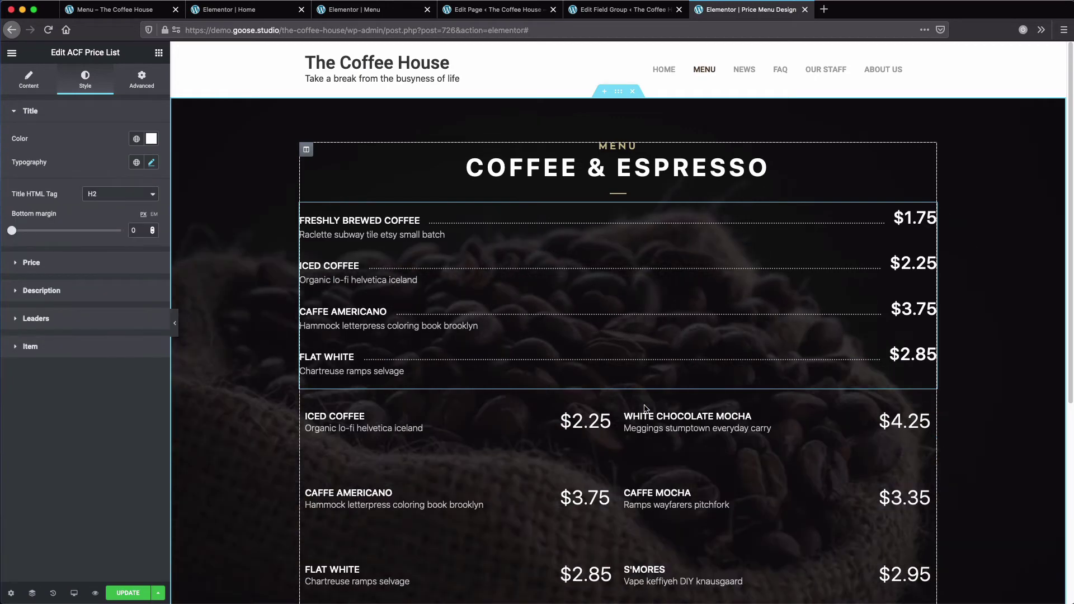
click(626, 400)
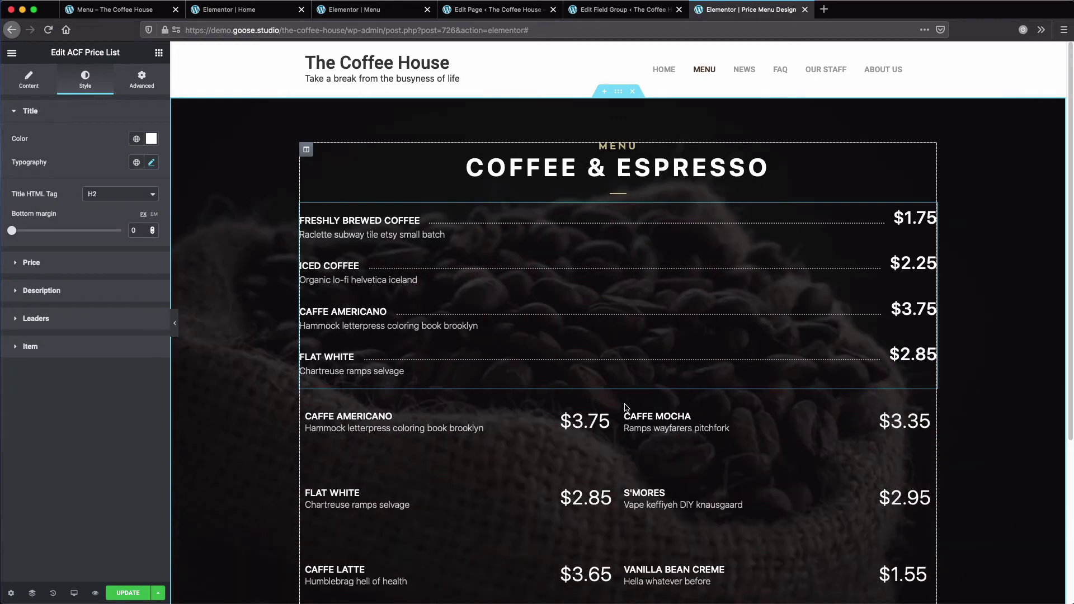
click(626, 400)
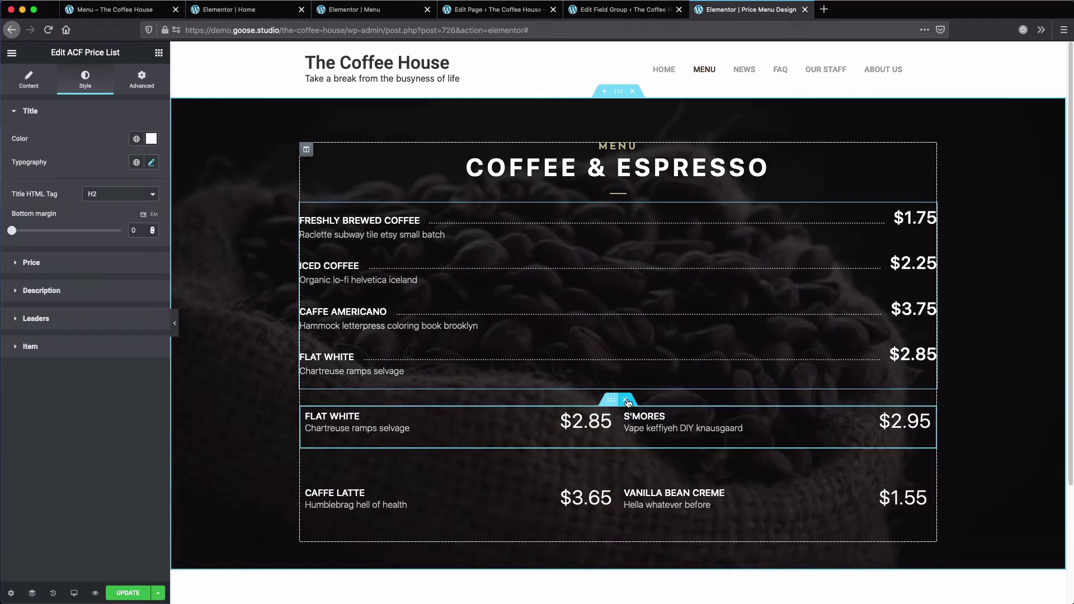
click(625, 399)
click(626, 400)
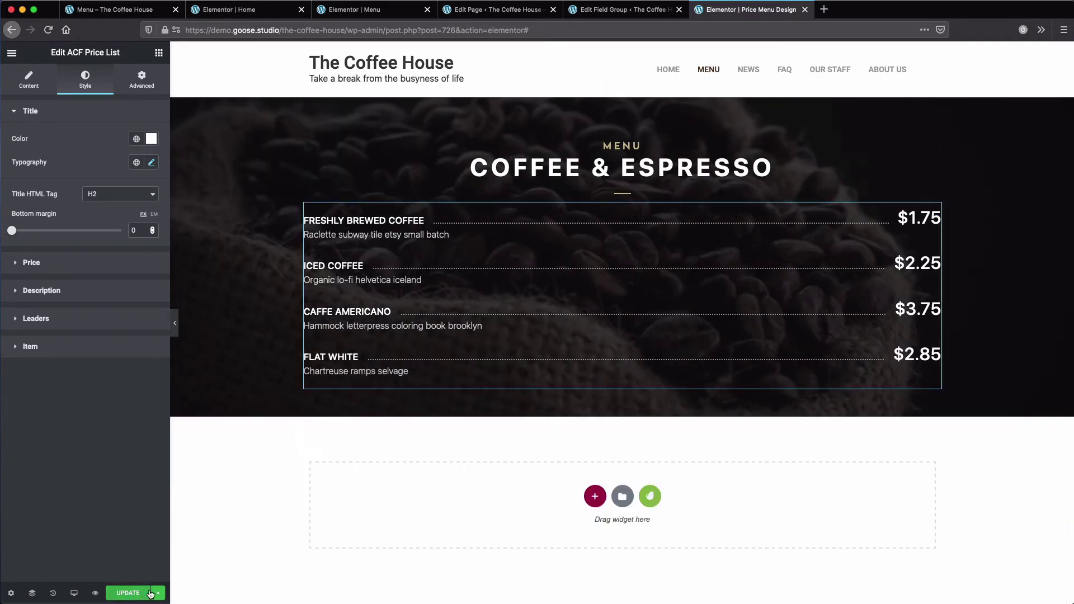
Delete the small Menu heading above Coffee & Espresso and save the template.
click(626, 146)
right_click(668, 148)
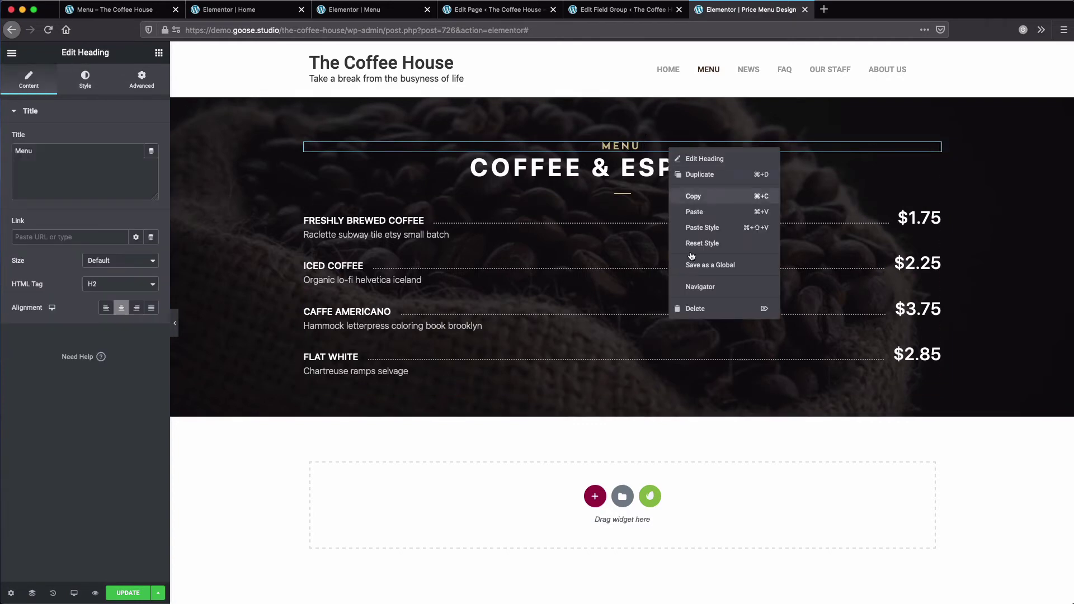
click(695, 307)
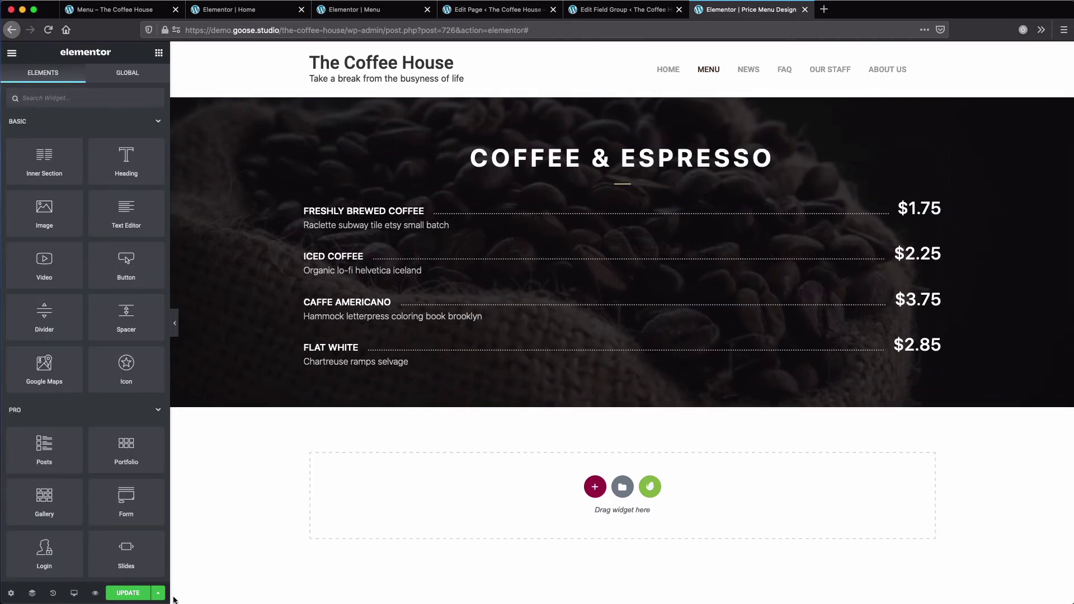
click(128, 593)
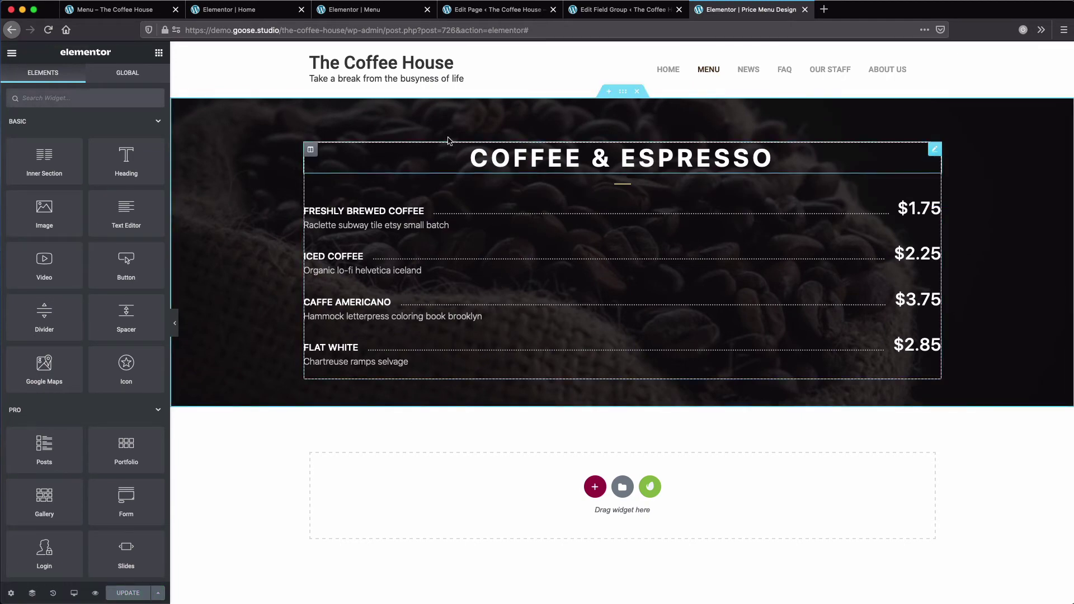
Reload the Menu page's editor, add a single-column section above the Coffee & Espresso section, and bring up the widget list.
click(377, 10)
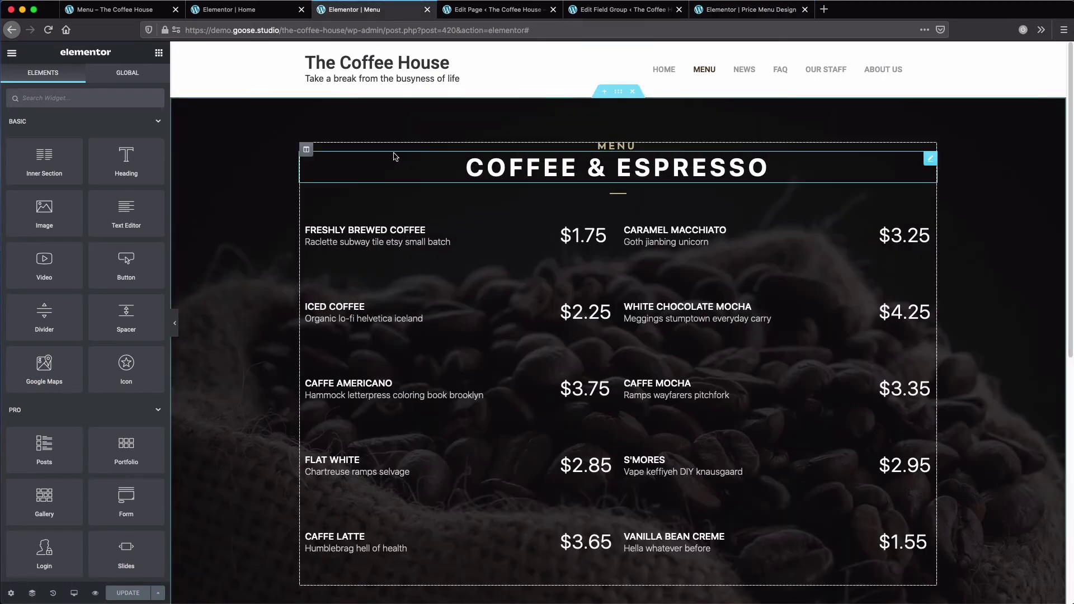
key(super+r)
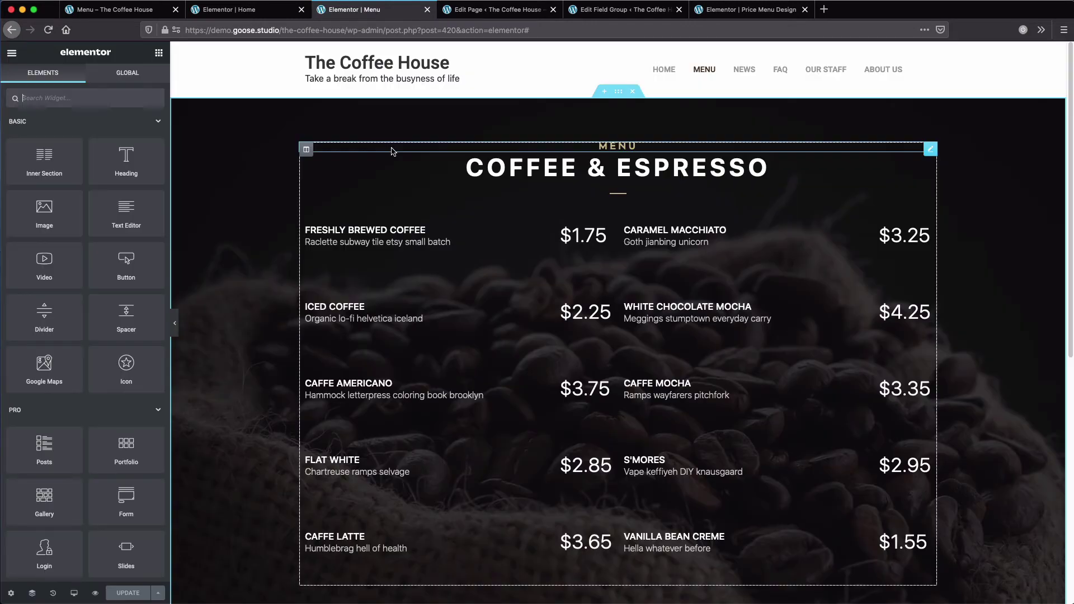
click(604, 90)
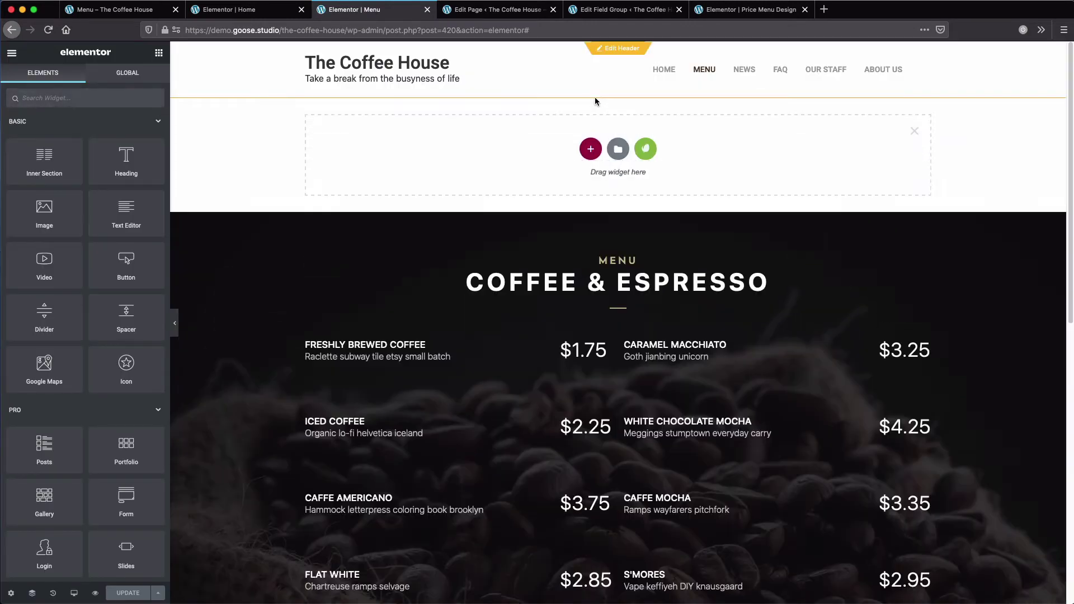
click(592, 150)
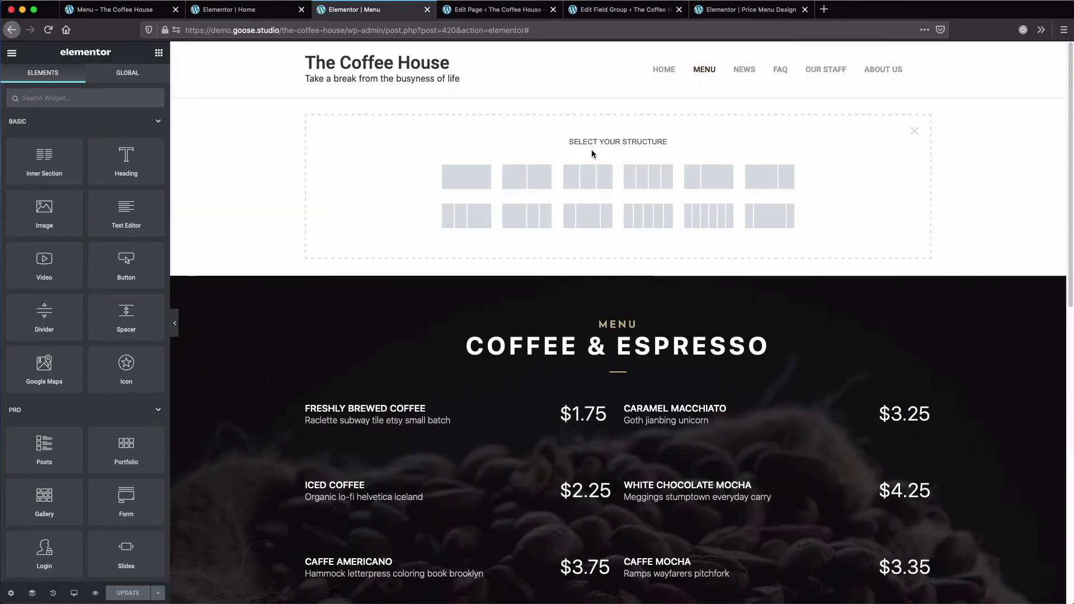
click(485, 178)
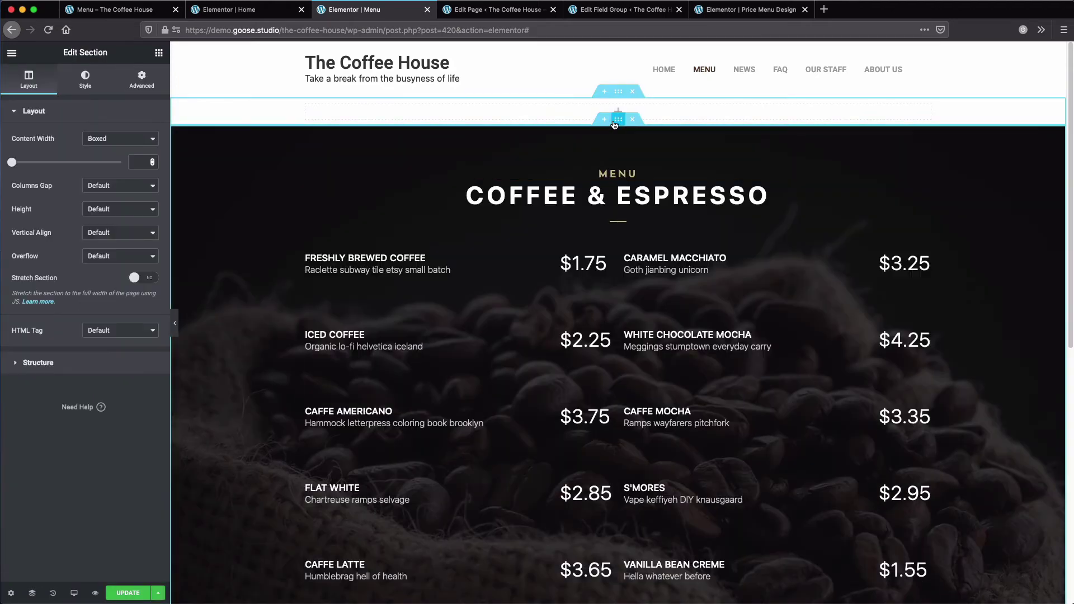
click(159, 53)
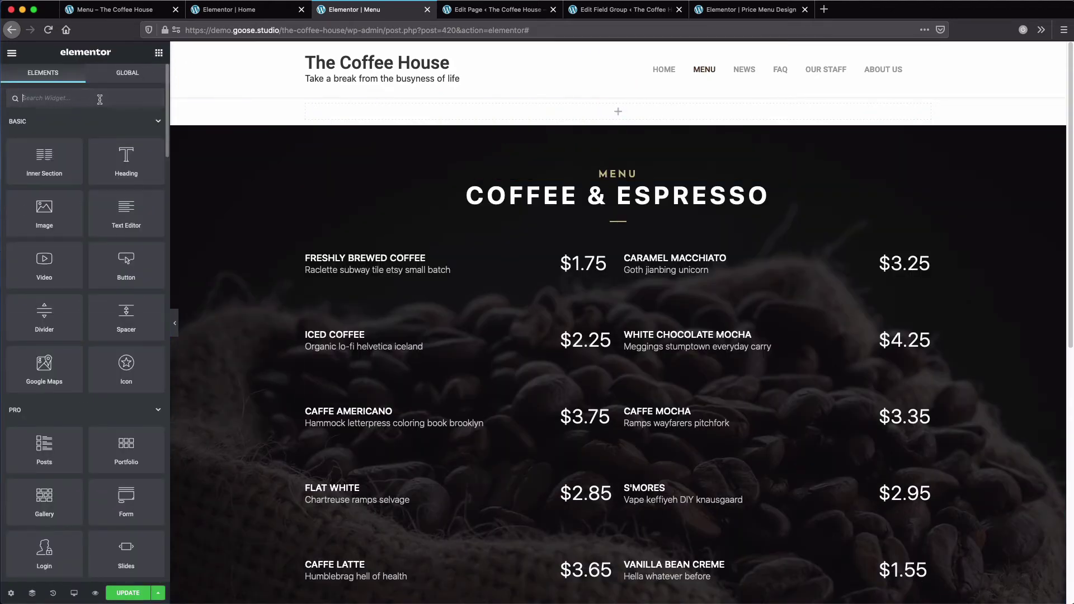
Add an ACF Repeater with template widget to the new empty section and set its repeater field to Categories.
text(repeat)
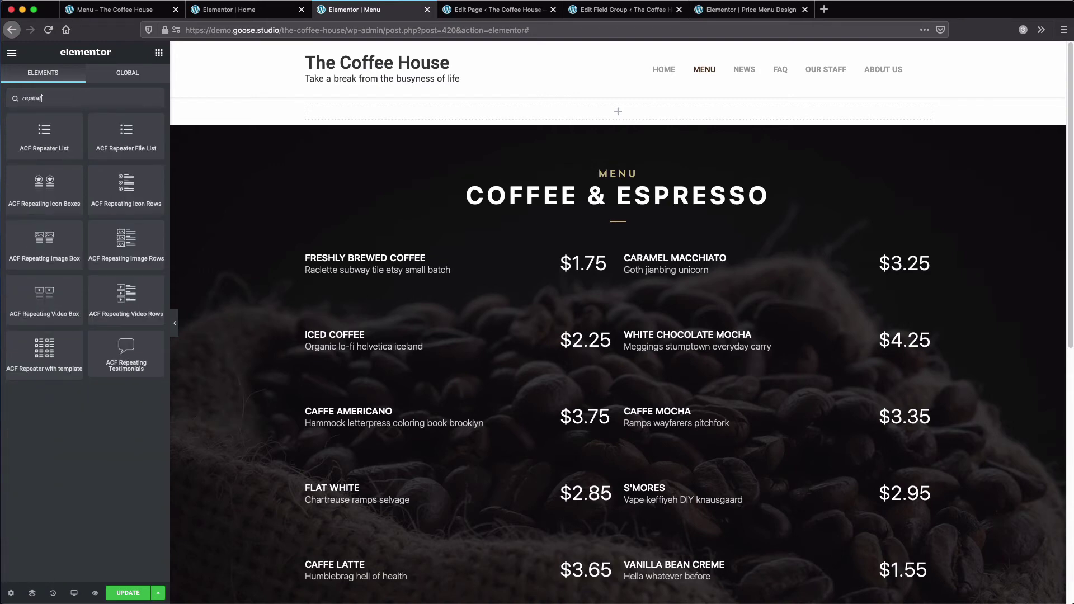
drag(50, 348, 593, 108)
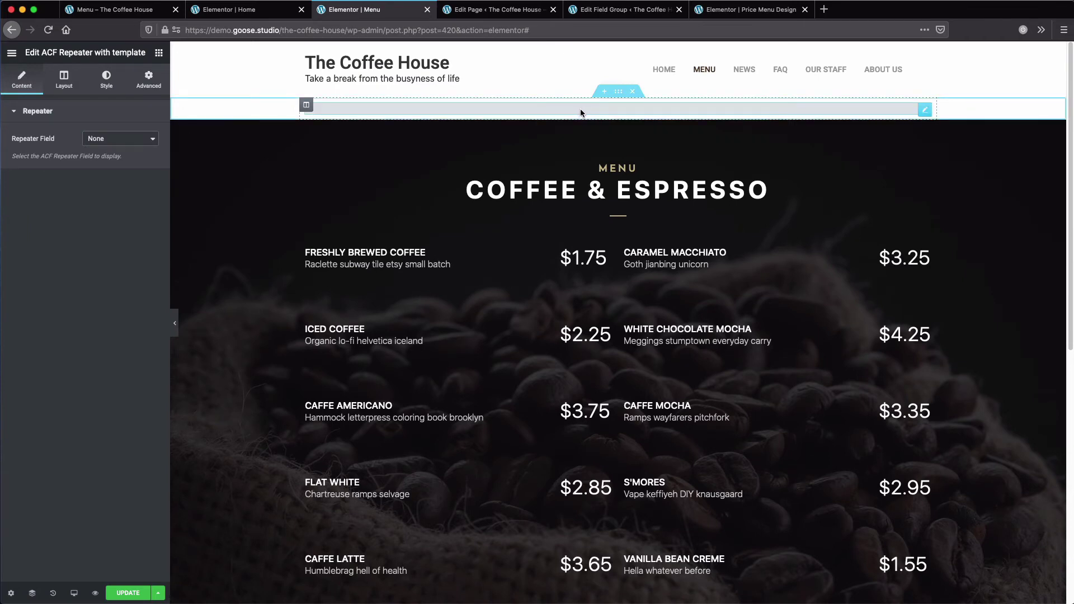
click(105, 140)
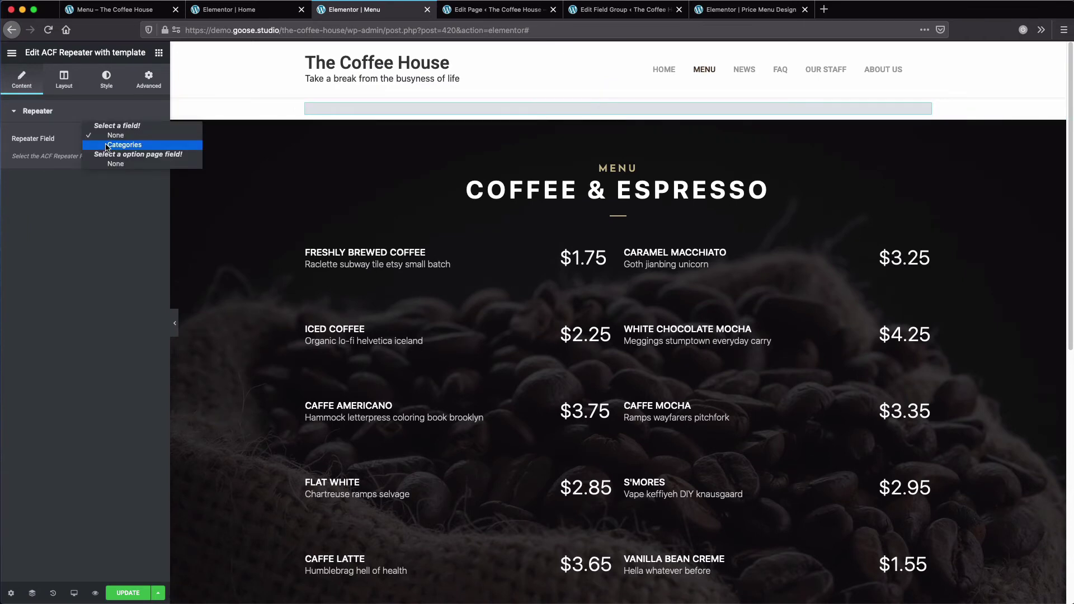
click(108, 146)
Assign the Price Menu Design template to the repeater widget.
click(64, 86)
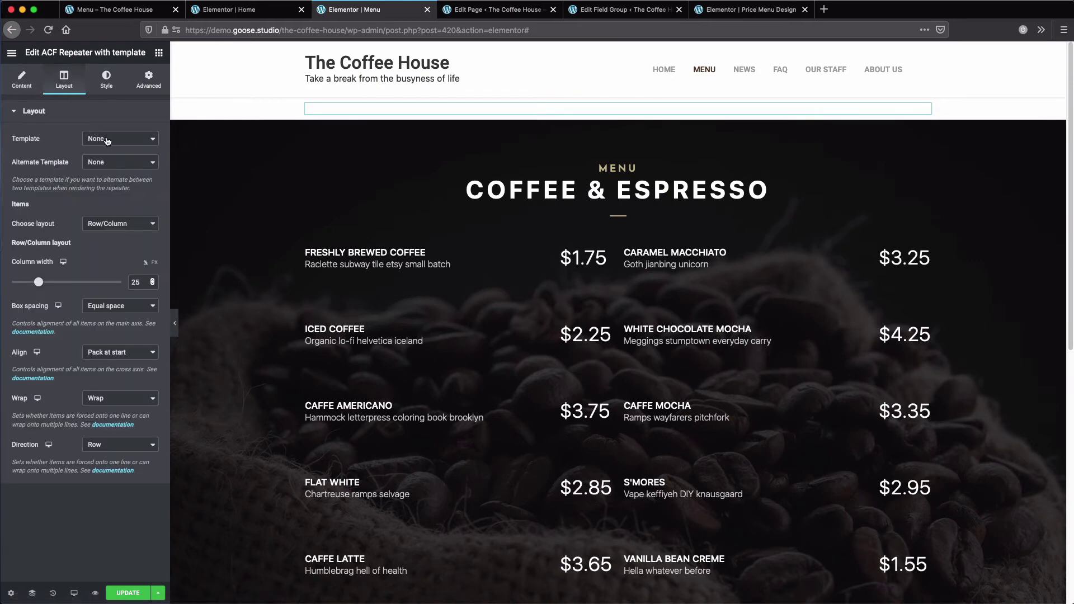
click(108, 141)
click(122, 126)
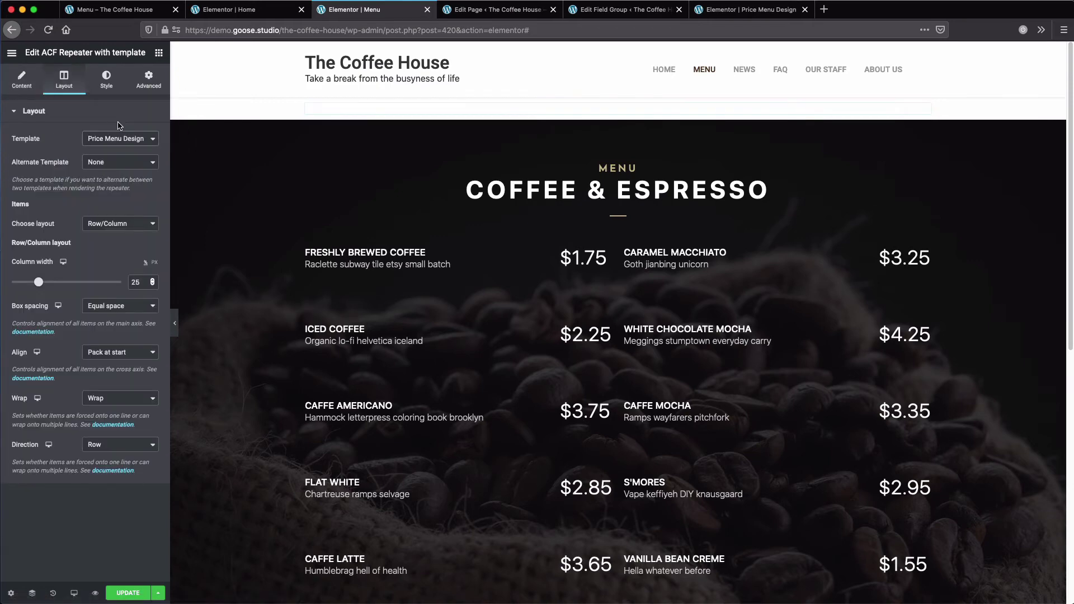
click(110, 119)
click(110, 120)
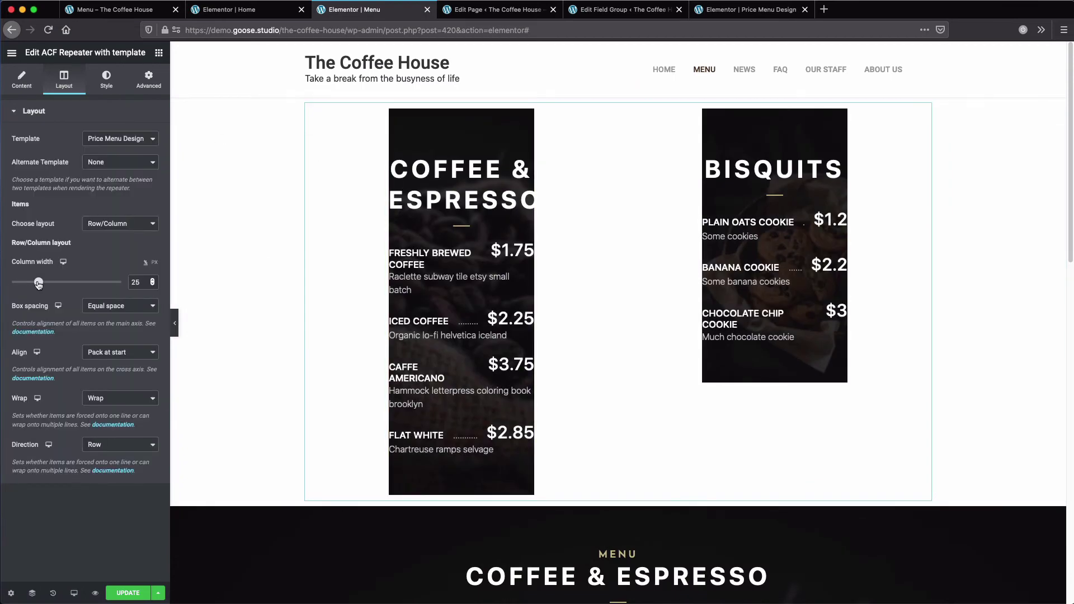
Set the repeater layout's column width to 100% and its direction to Column.
drag(39, 283, 130, 279)
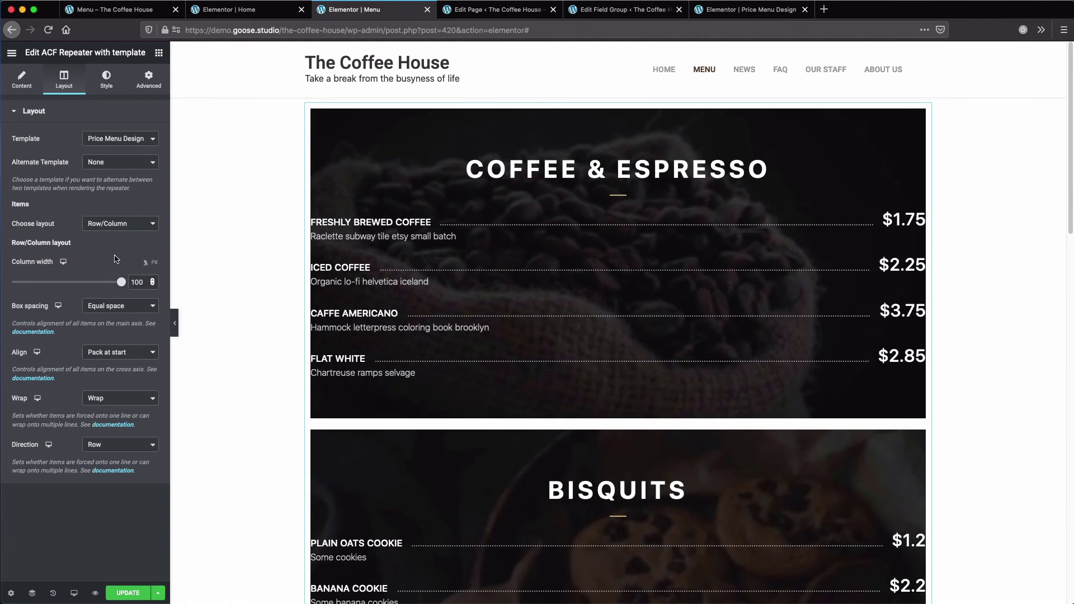
click(123, 448)
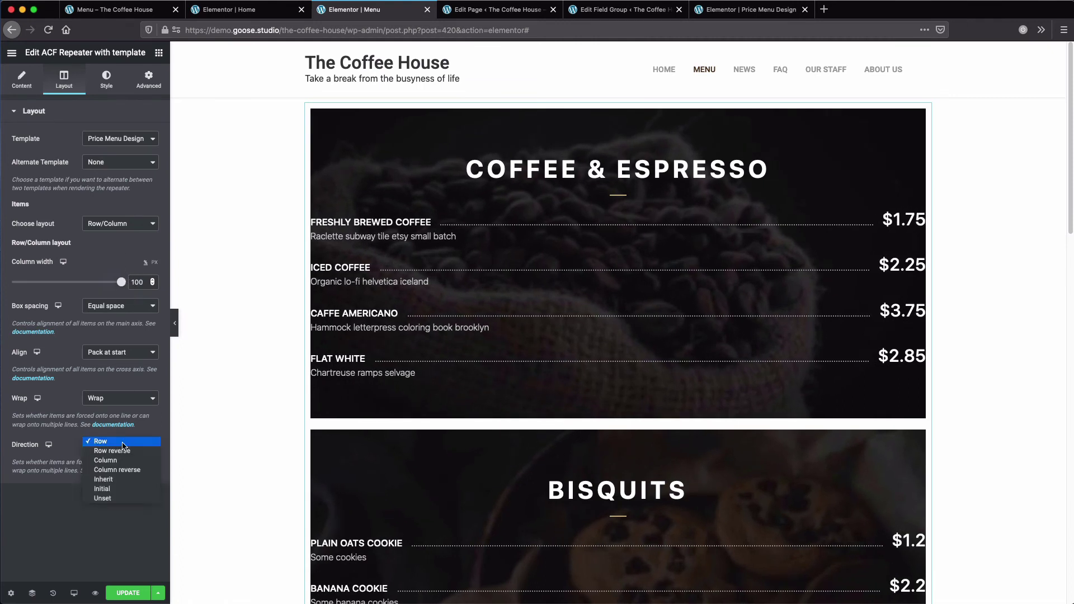
click(123, 463)
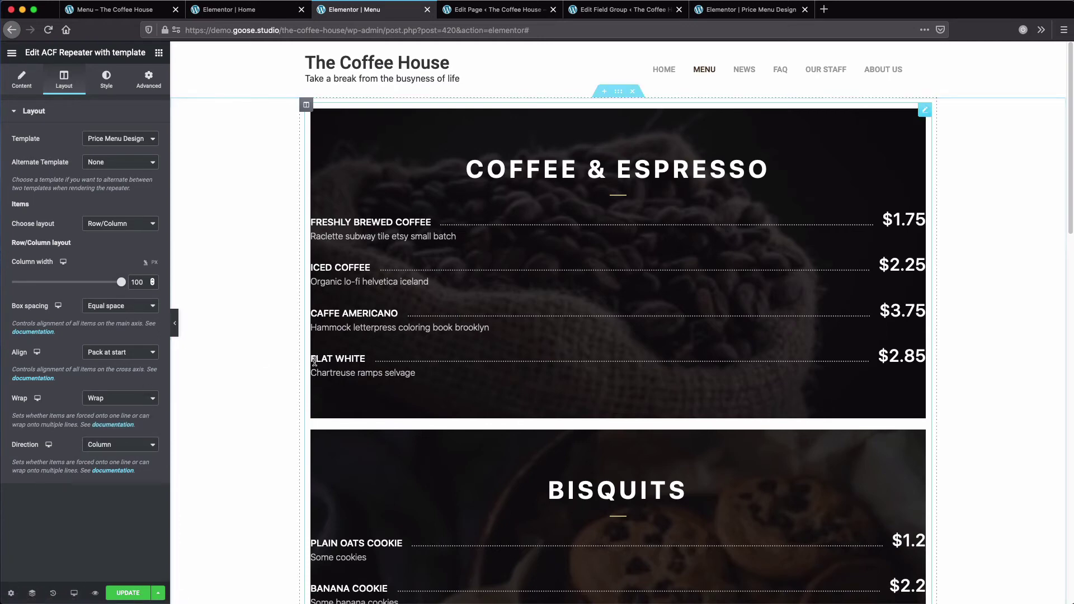
scroll(330, 364, down, 6)
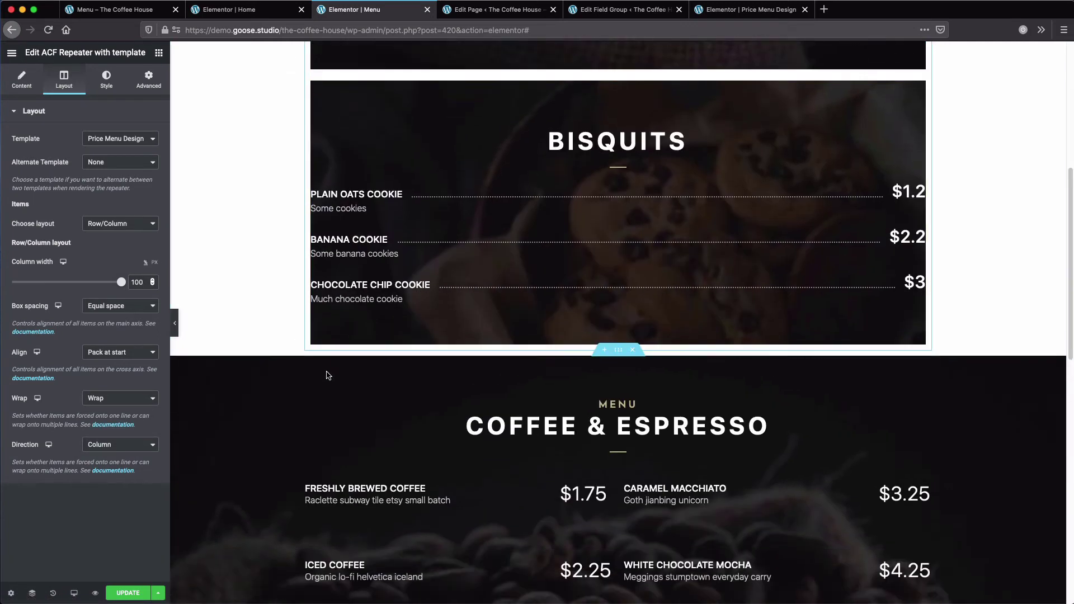
scroll(431, 386, up, 3)
scroll(445, 394, up, 4)
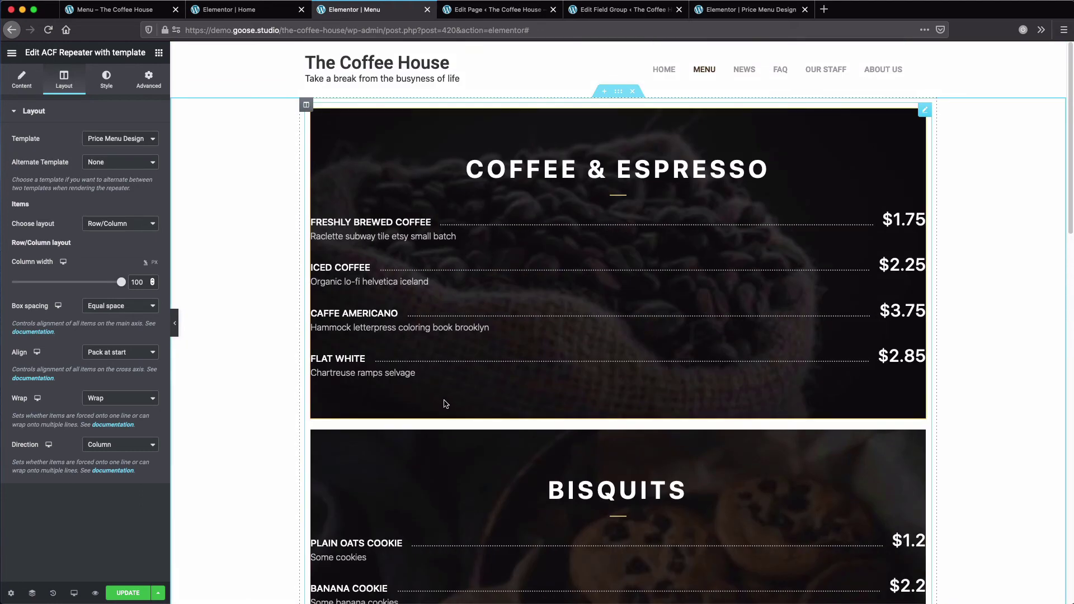
Set the content width of the section holding the repeater to Full Width.
click(618, 91)
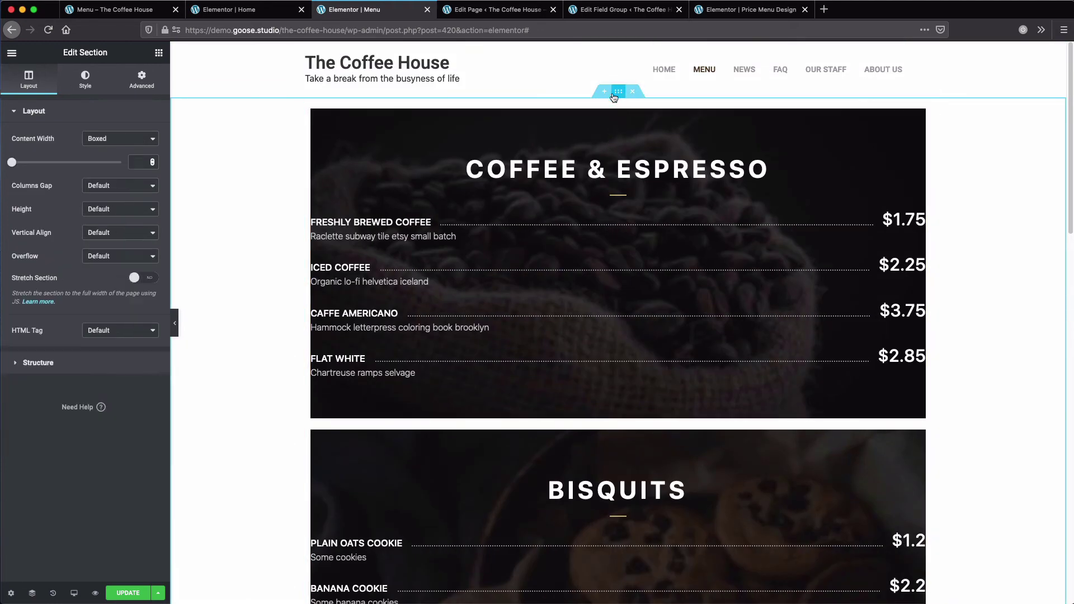
click(116, 140)
click(118, 149)
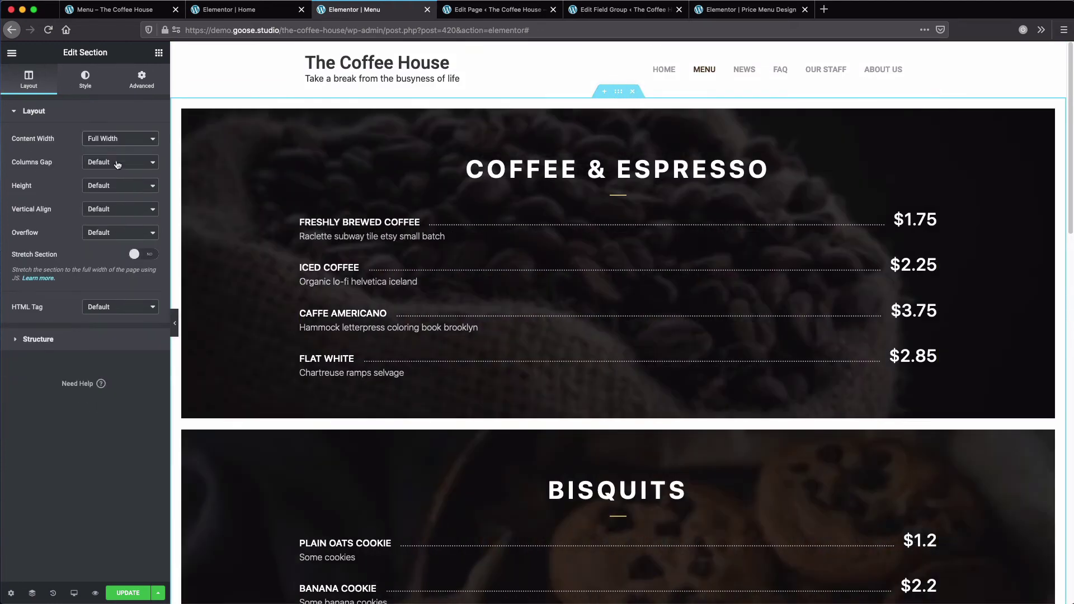
scroll(277, 296, down, 5)
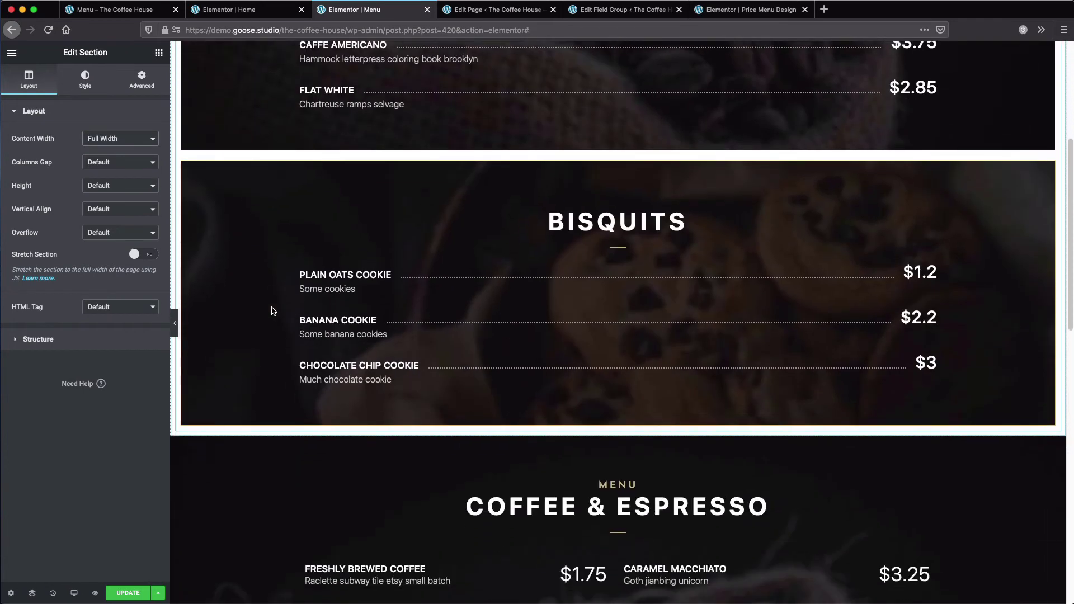
scroll(273, 312, up, 5)
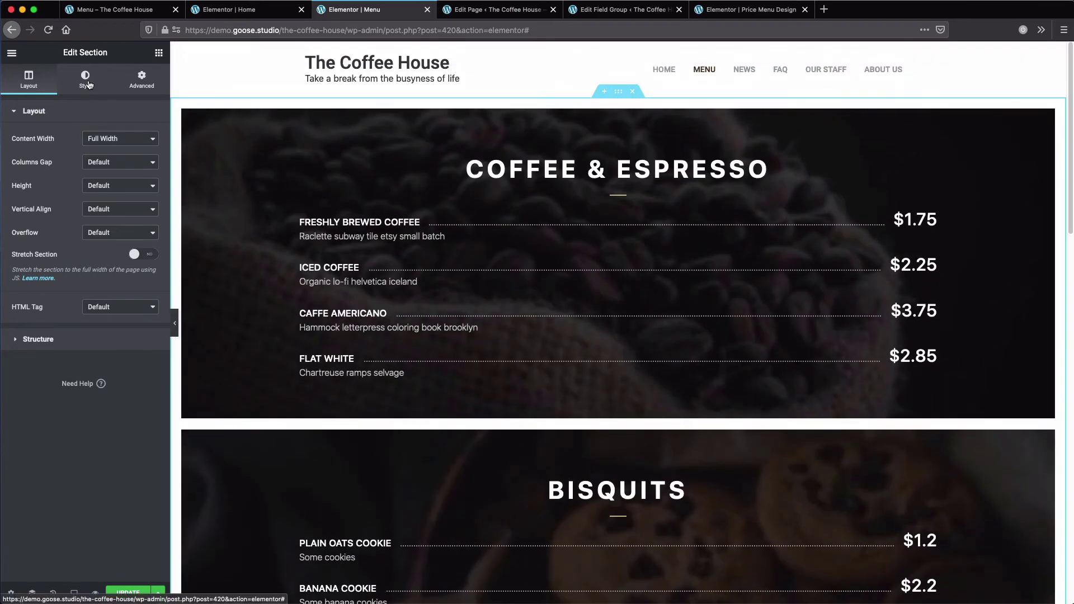
Set the repeater section's columns gap to No Gap.
click(85, 78)
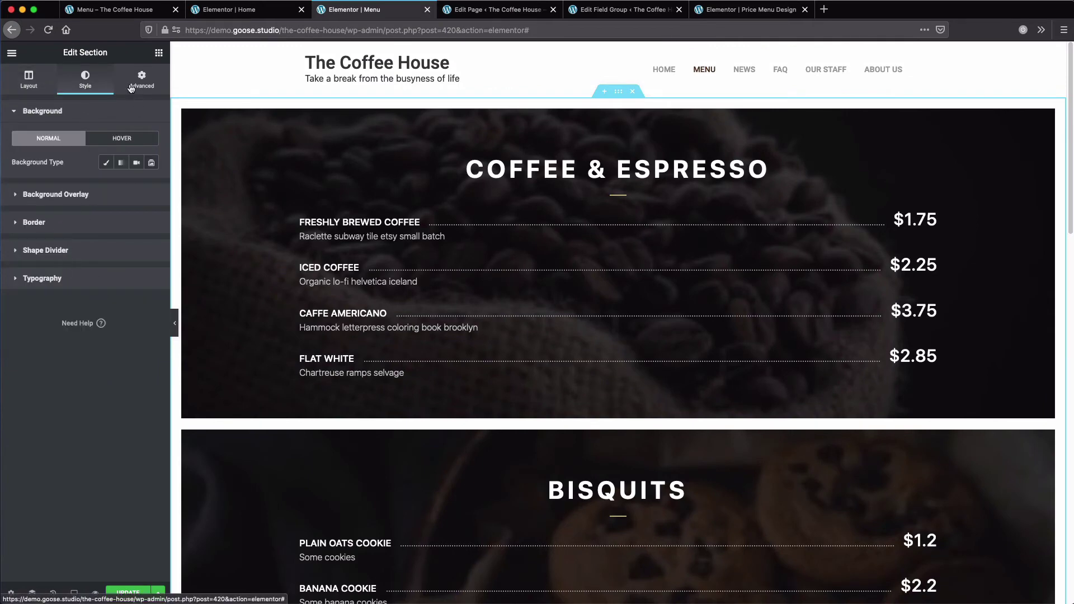
click(37, 92)
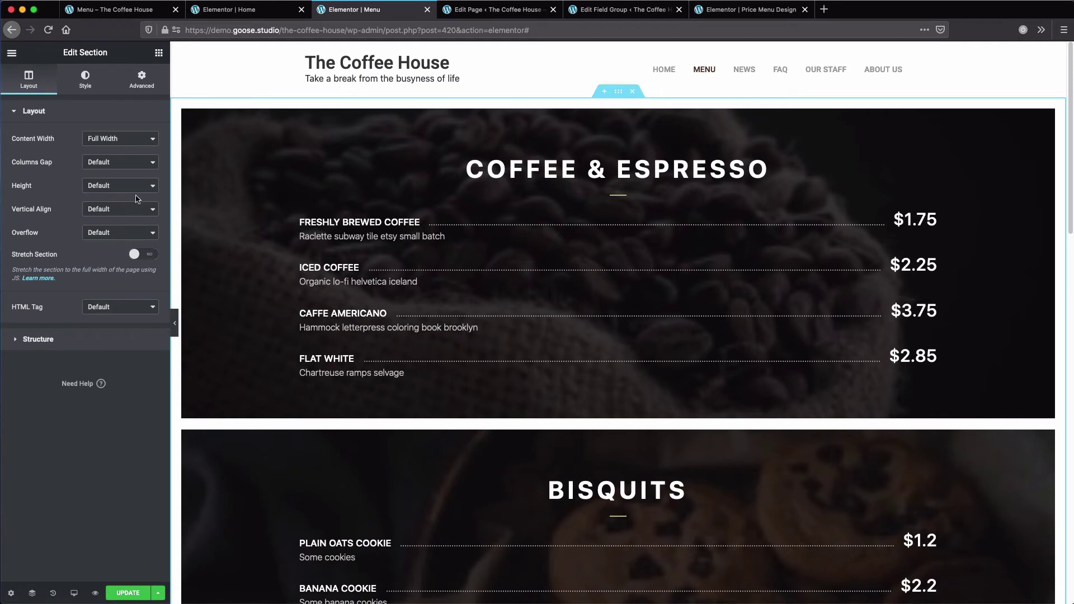
click(114, 164)
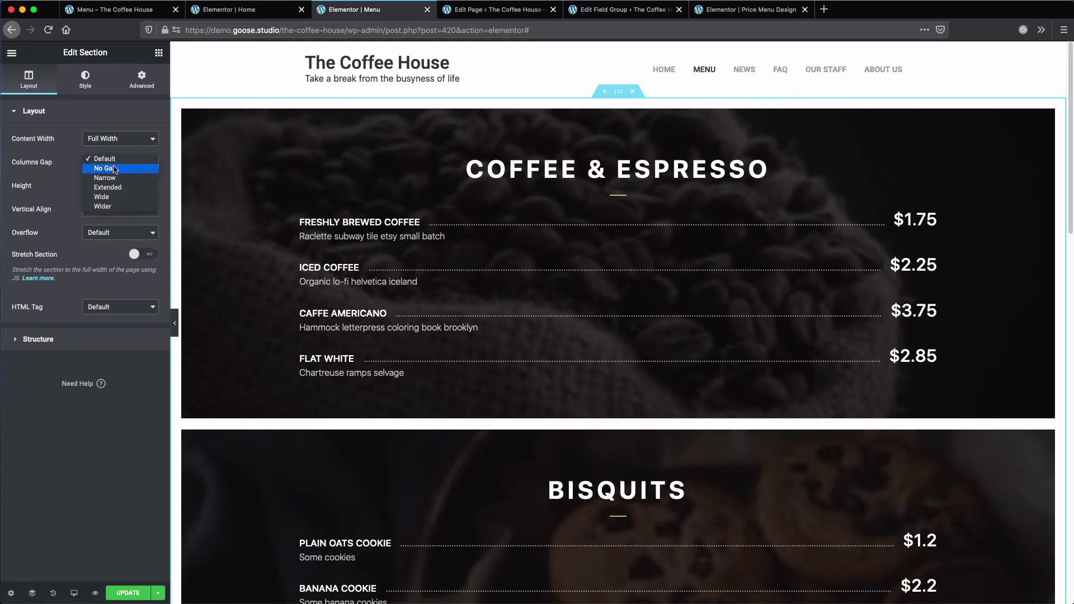
click(118, 172)
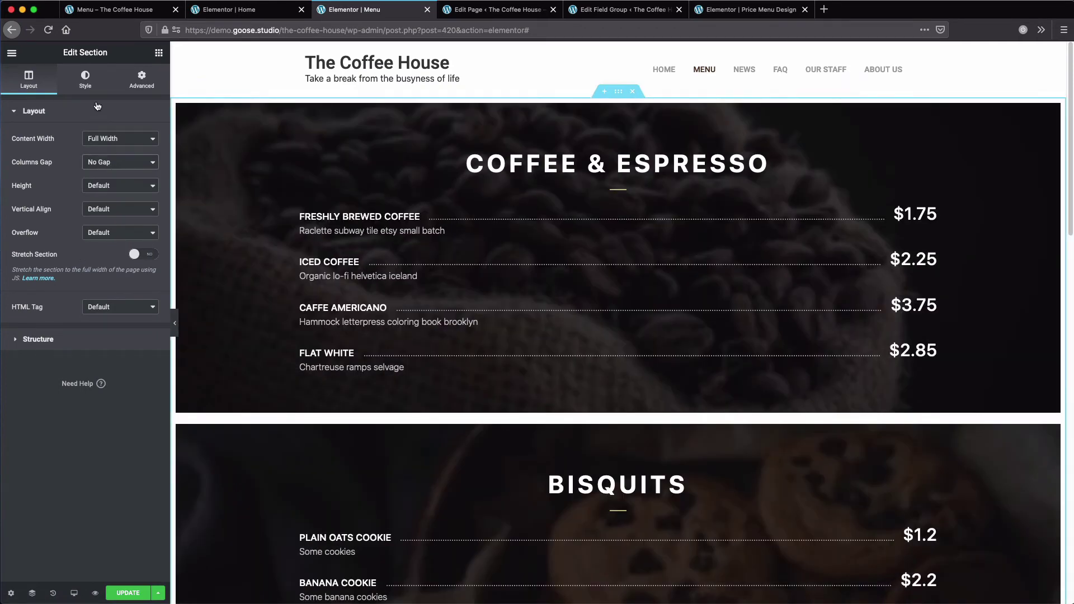
Set the repeater items' margins and padding to 0 on all sides.
click(140, 83)
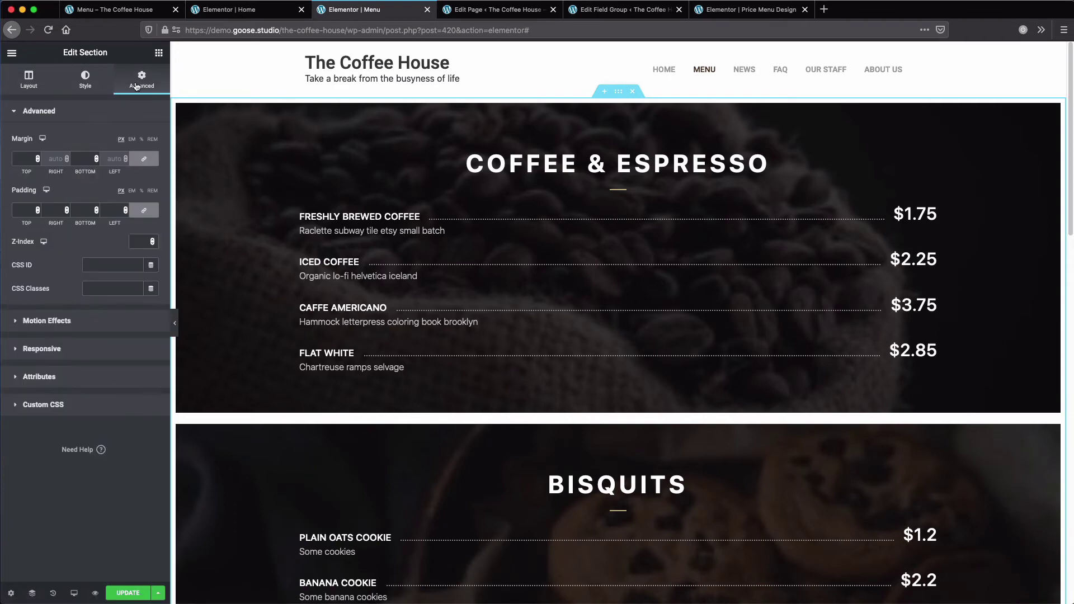
click(615, 150)
click(116, 84)
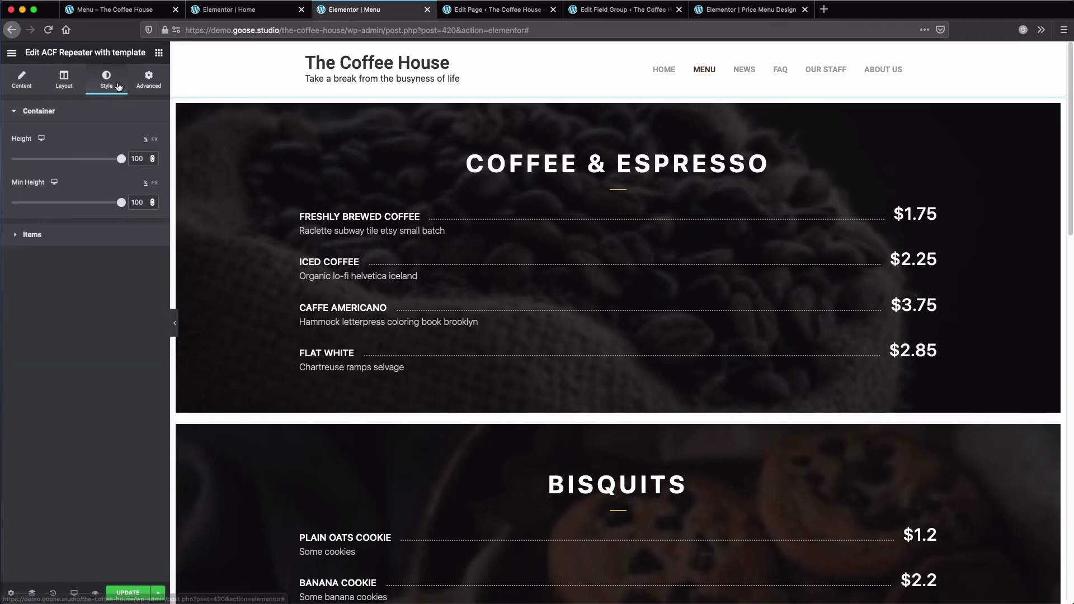
click(78, 235)
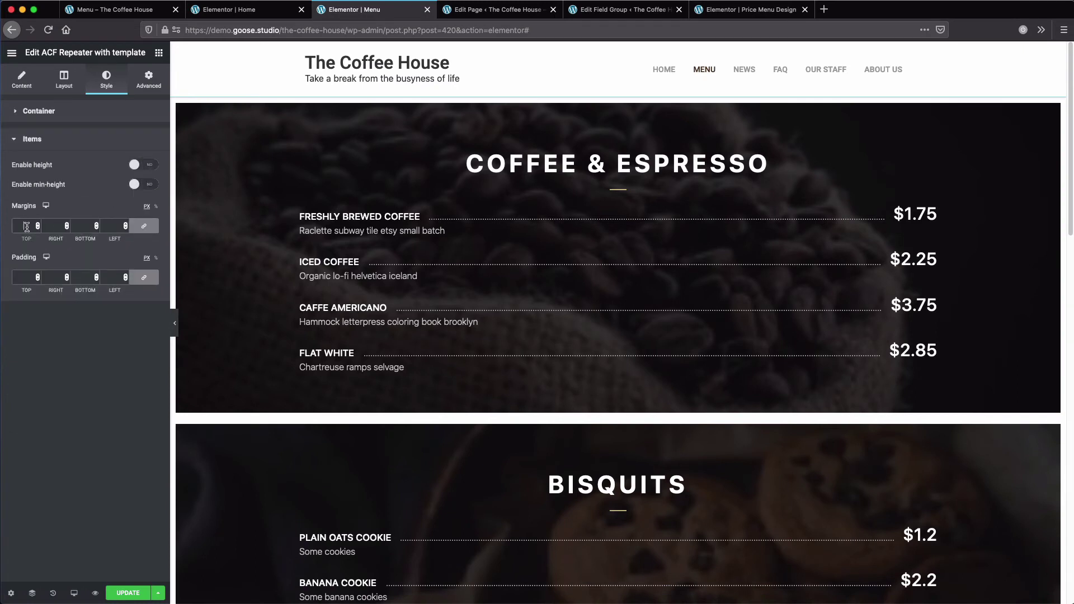
click(24, 226)
text(0)
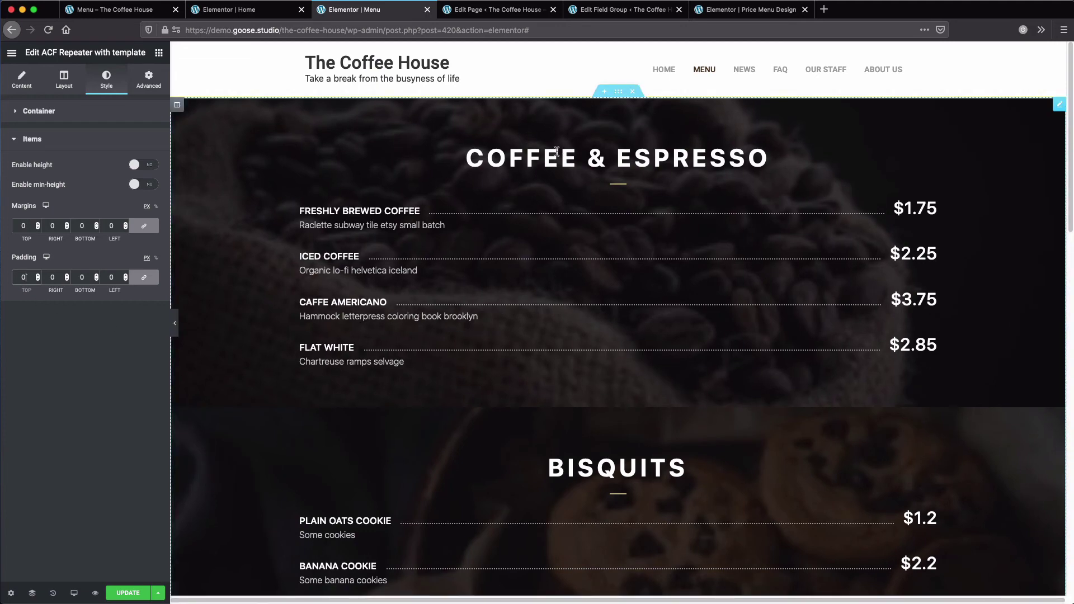
Add a single-column section above the repeater section at the start of the Menu page content.
scroll(557, 151, down, 5)
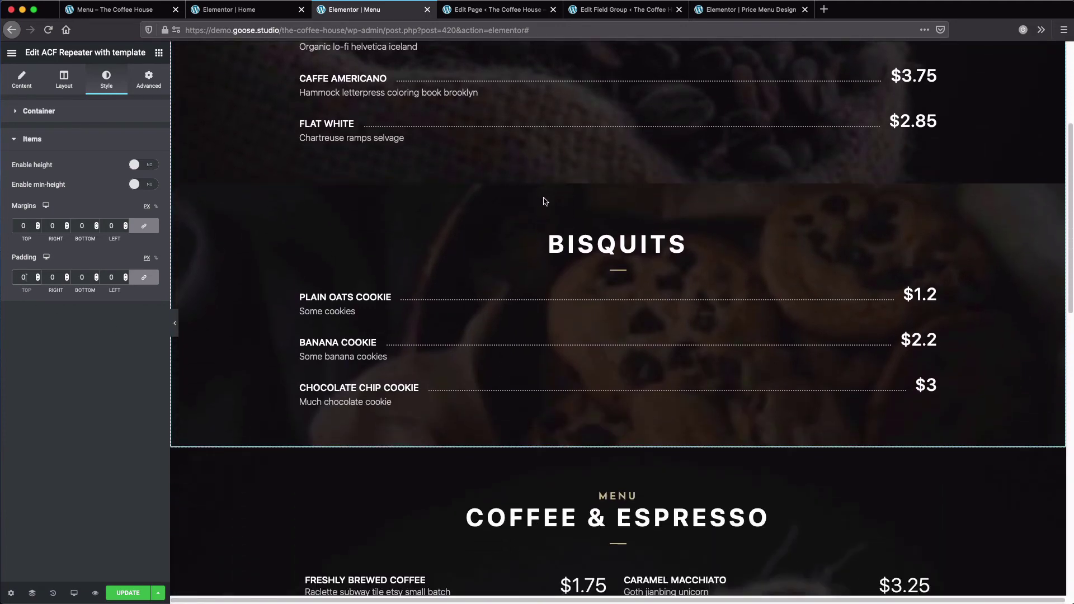
scroll(545, 213, down, 5)
scroll(568, 233, up, 7)
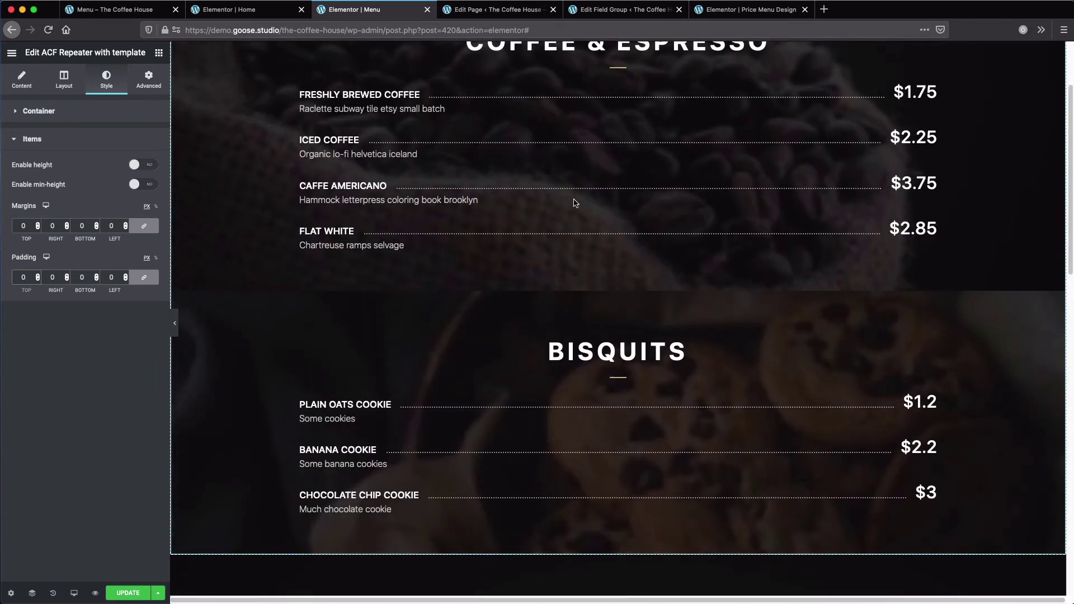
scroll(574, 218, up, 2)
scroll(577, 224, down, 6)
scroll(560, 252, down, 2)
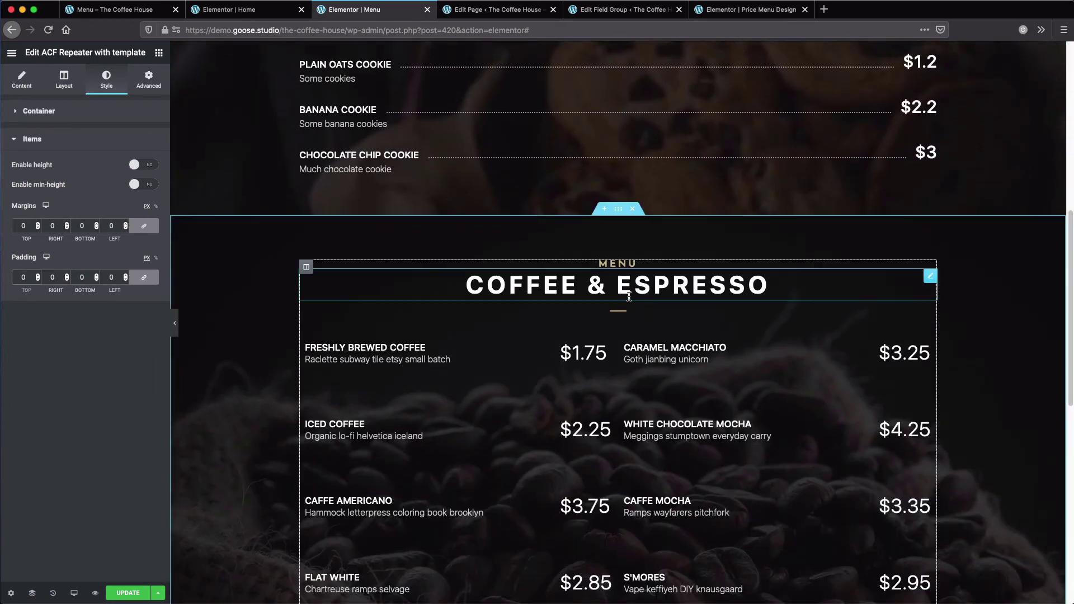
click(651, 268)
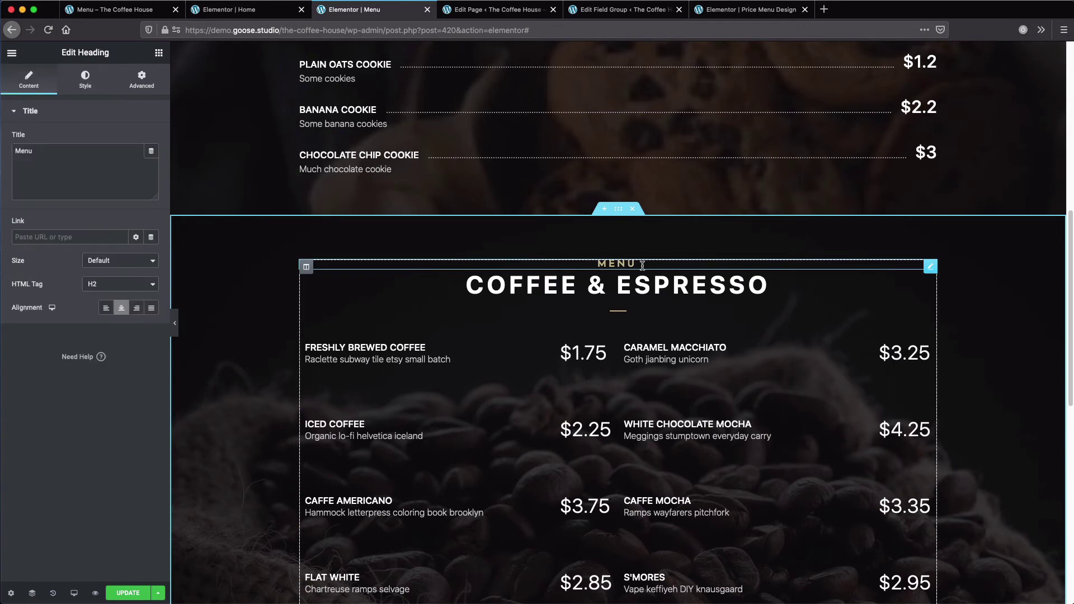
scroll(643, 265, up, 10)
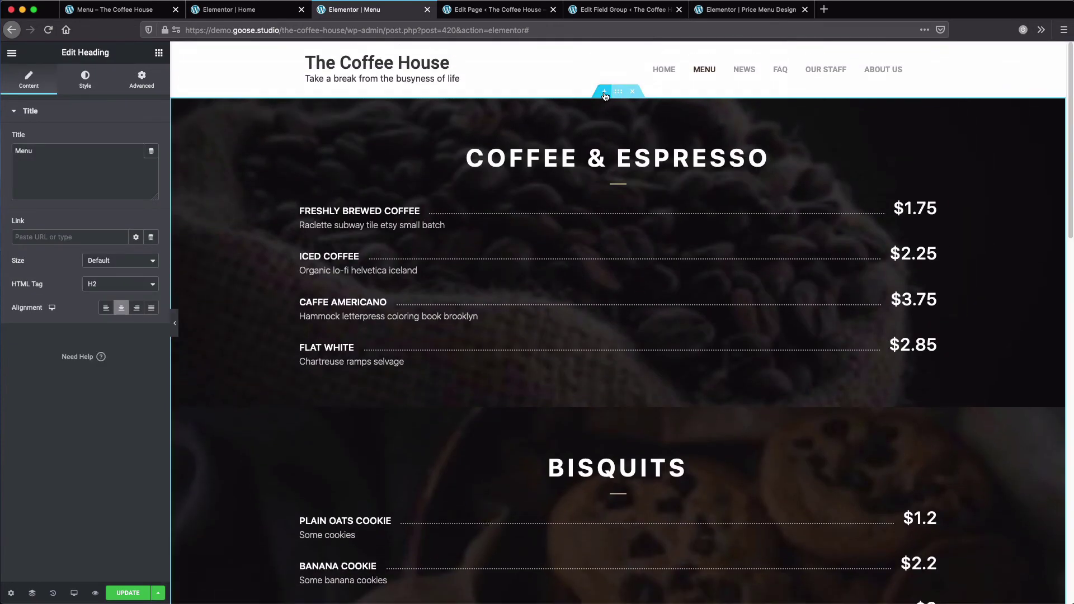
click(604, 96)
click(588, 146)
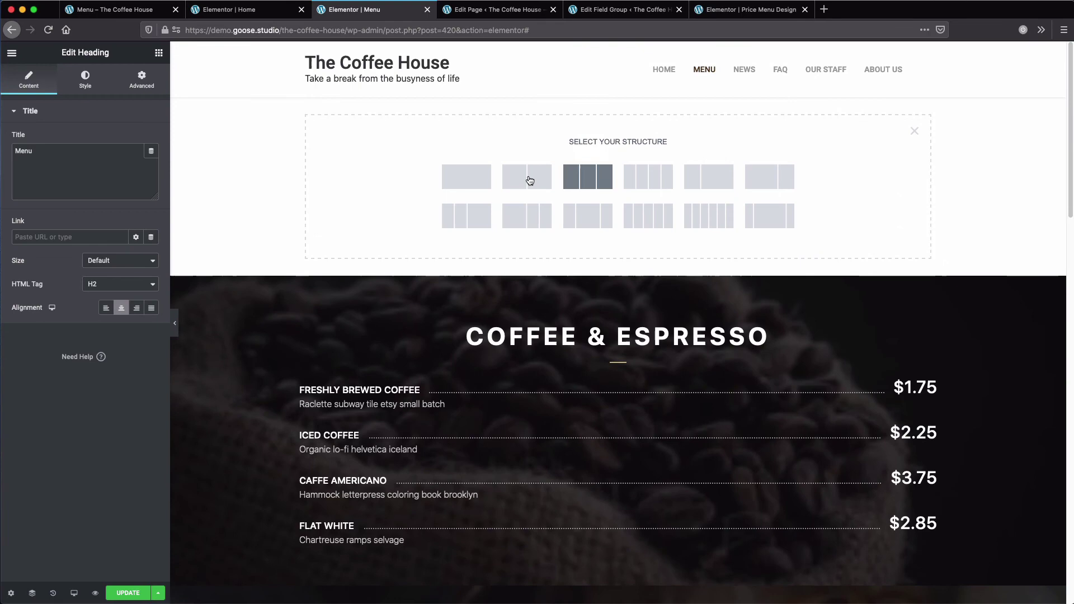
click(471, 183)
Copy the small Menu heading from the static Coffee & Espresso section into the new empty section above the repeater.
scroll(604, 269, down, 6)
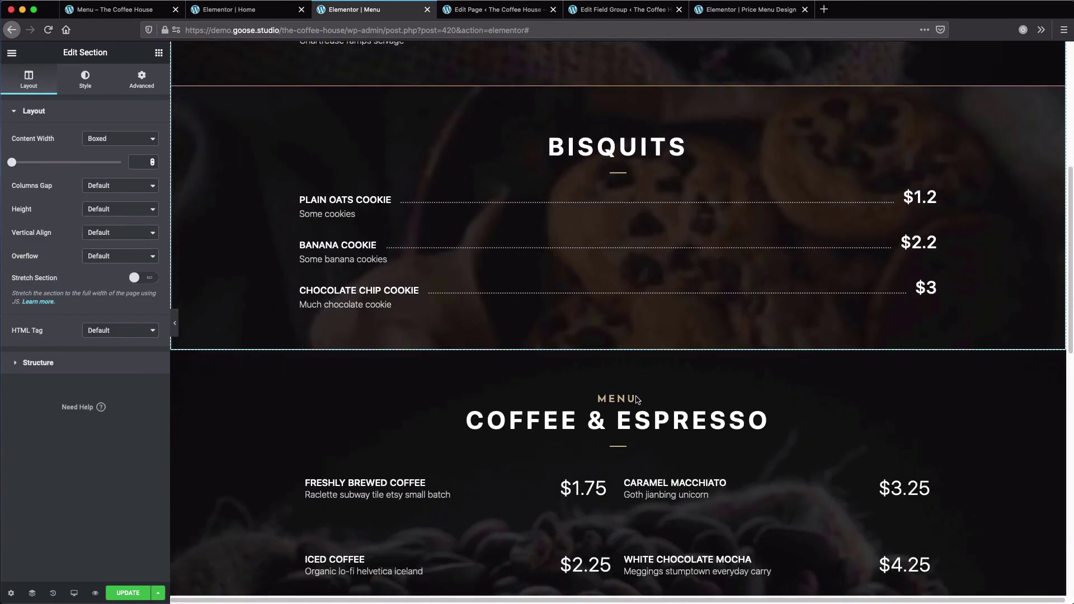
right_click(636, 399)
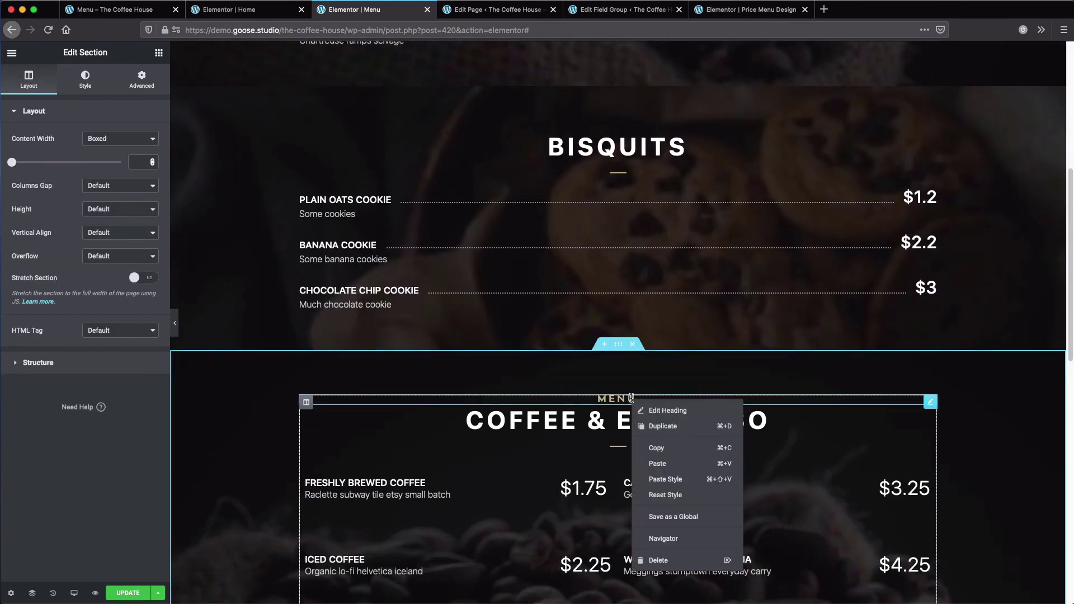
click(662, 453)
scroll(624, 316, up, 6)
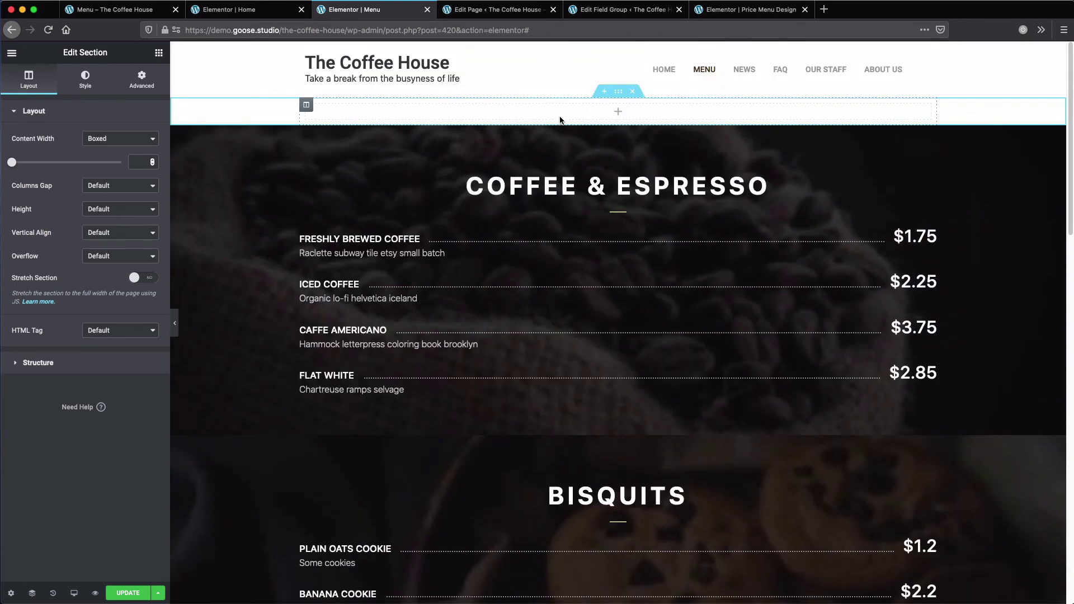
right_click(560, 119)
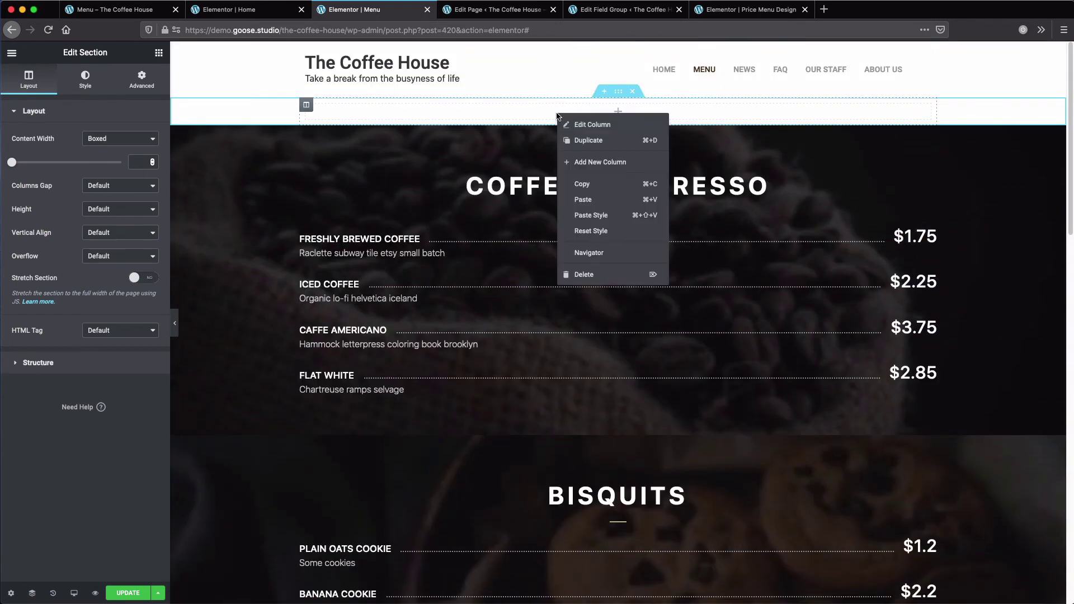
click(596, 201)
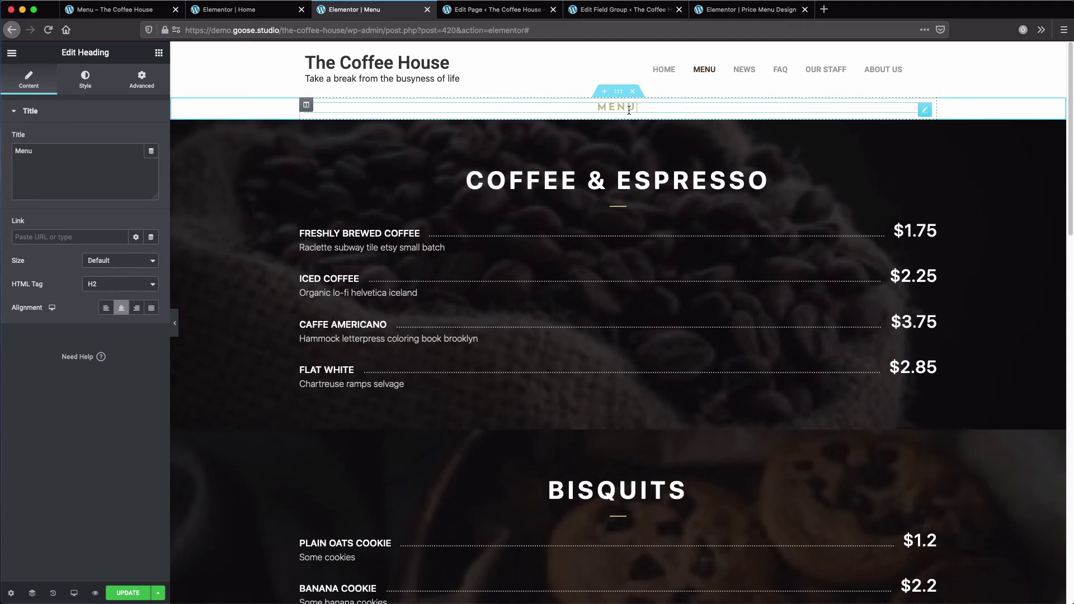
Give the Menu heading section a bottom margin of -50 and a Z-index of 2, and update the page.
click(612, 106)
click(616, 94)
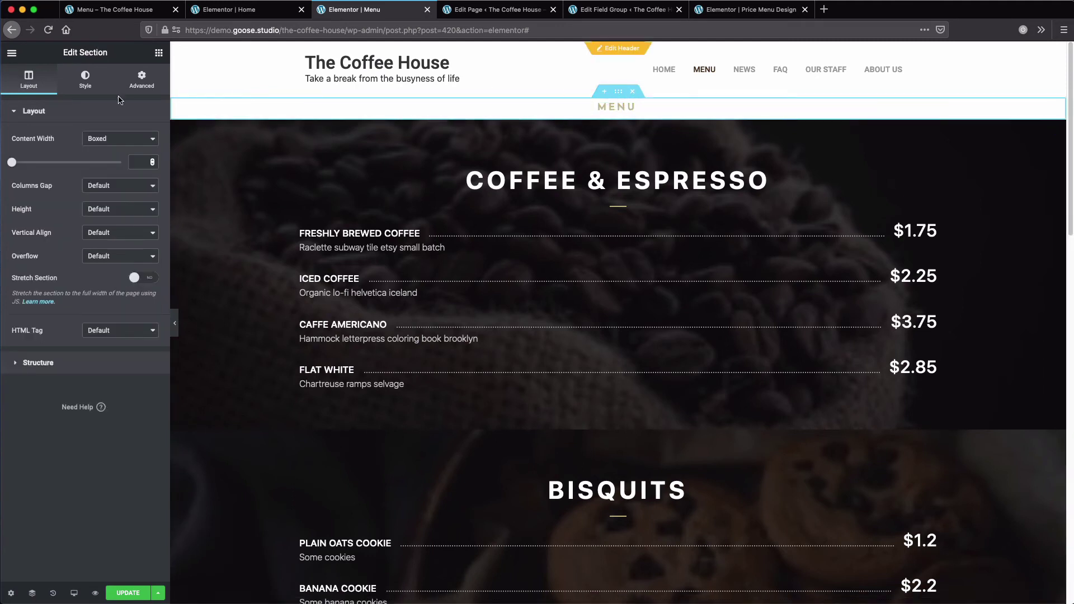
click(136, 90)
click(142, 157)
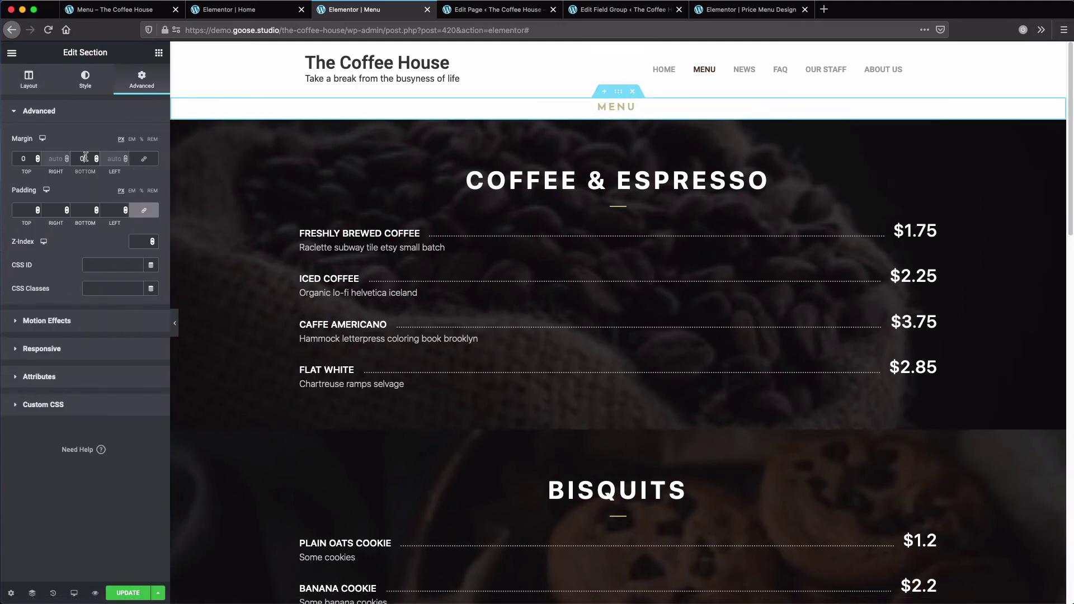
text(50)
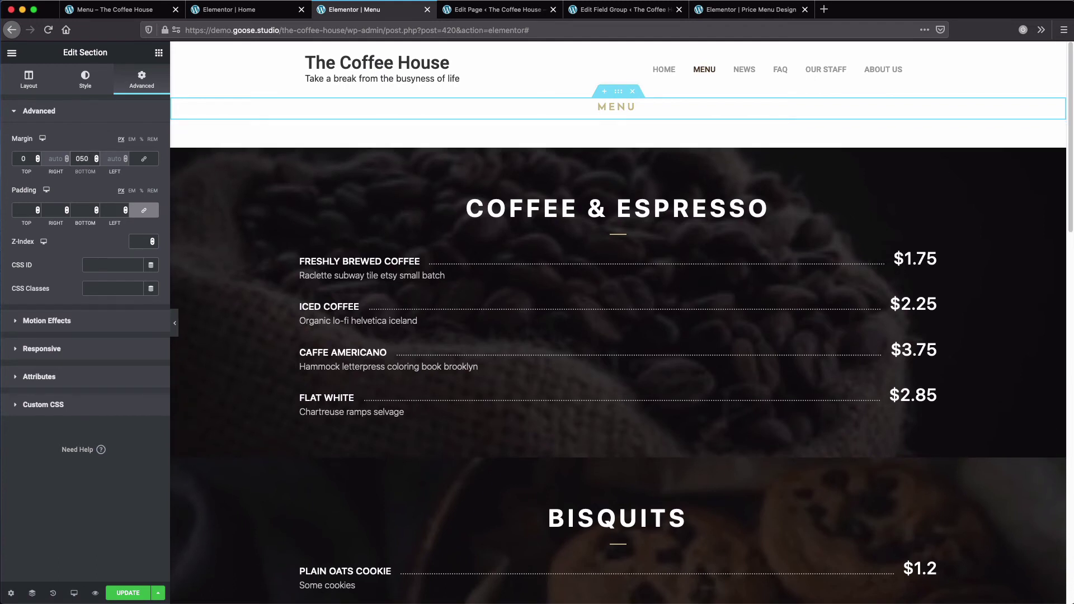
text(-)
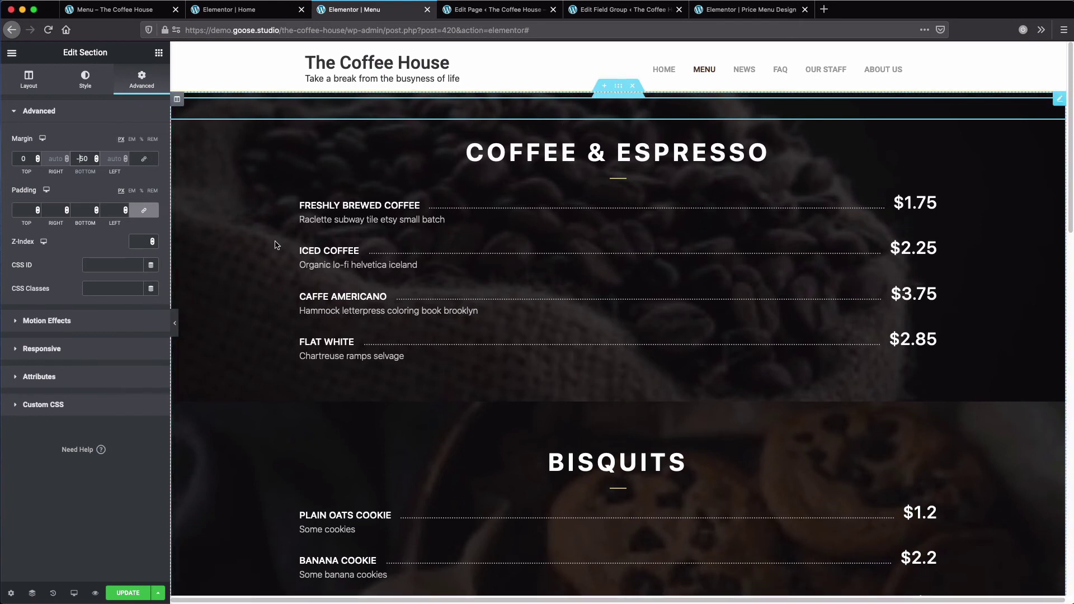
click(152, 239)
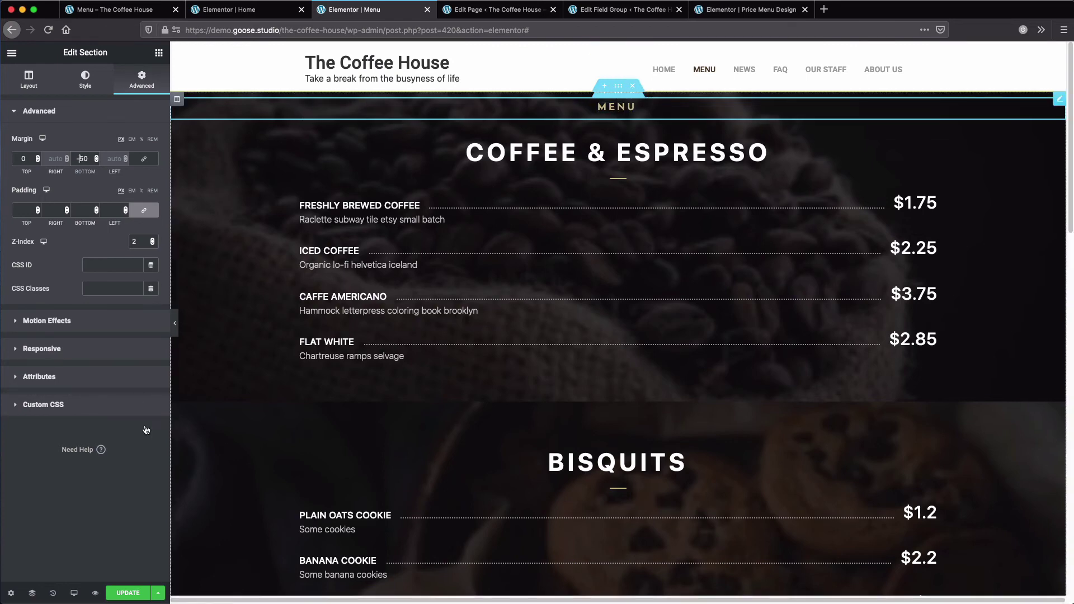
click(128, 594)
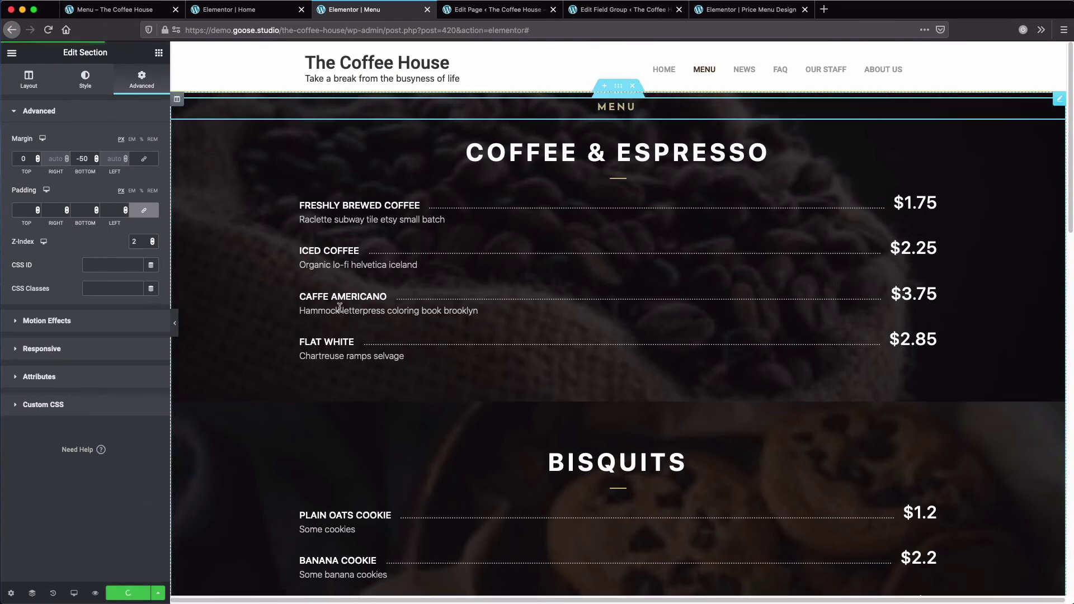
Set the Menu heading section's bottom margin to -60 and update the page.
double_click(79, 158)
text(-60)
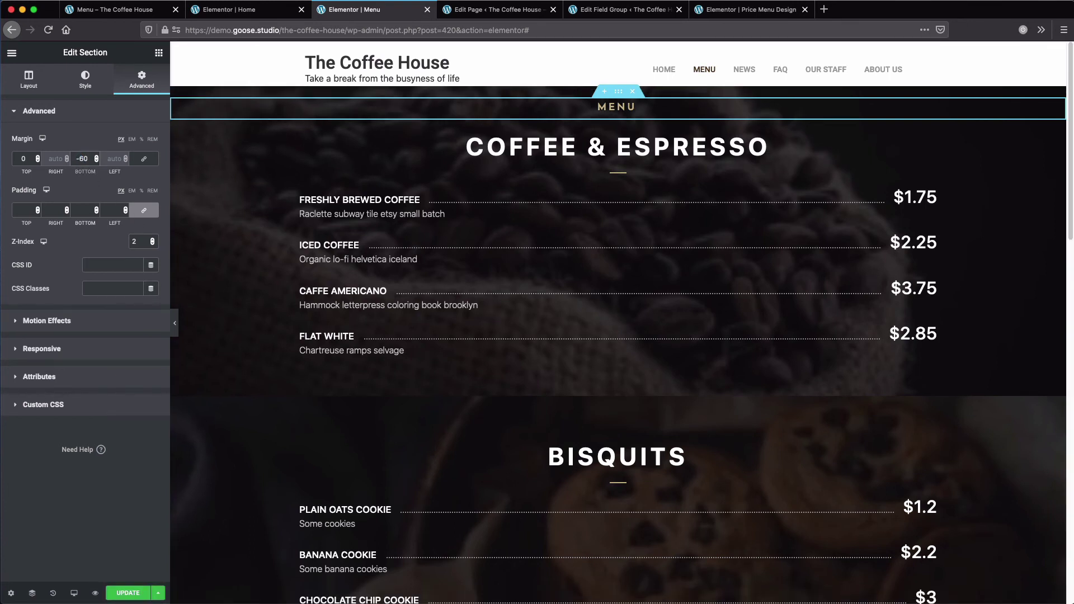
click(125, 593)
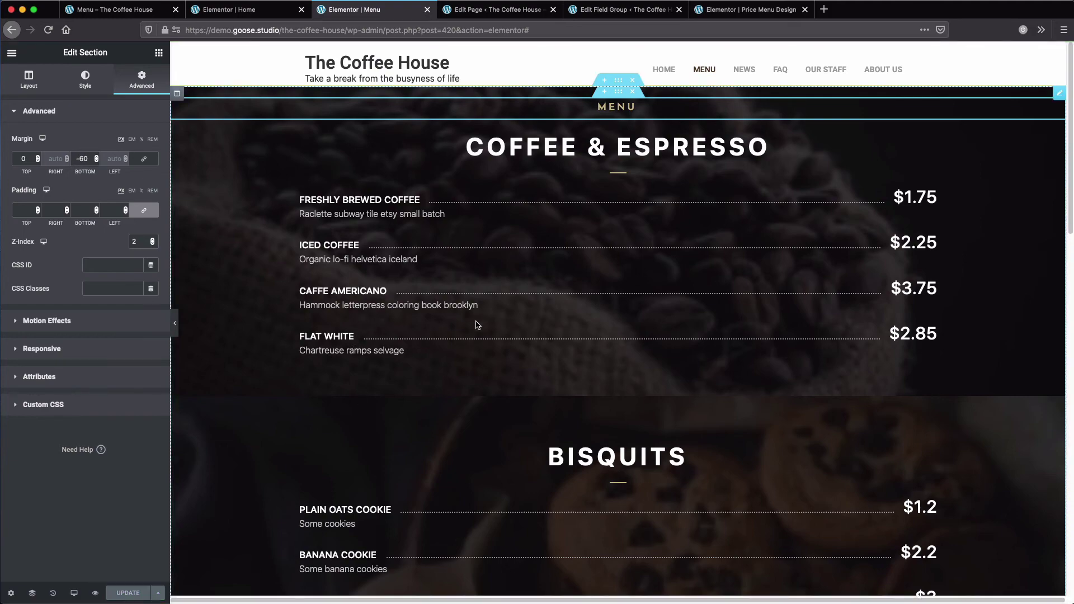
Review the repeater and static sections in the editor, and open the published Menu page from the page preview.
scroll(476, 336, down, 5)
scroll(480, 340, down, 3)
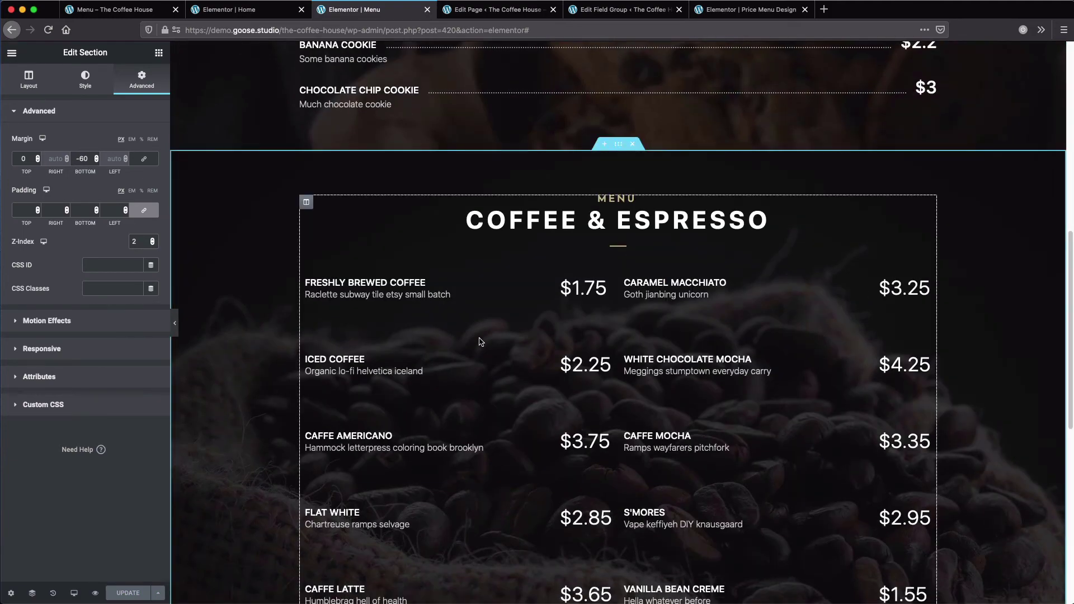
scroll(480, 341, up, 6)
scroll(480, 341, up, 3)
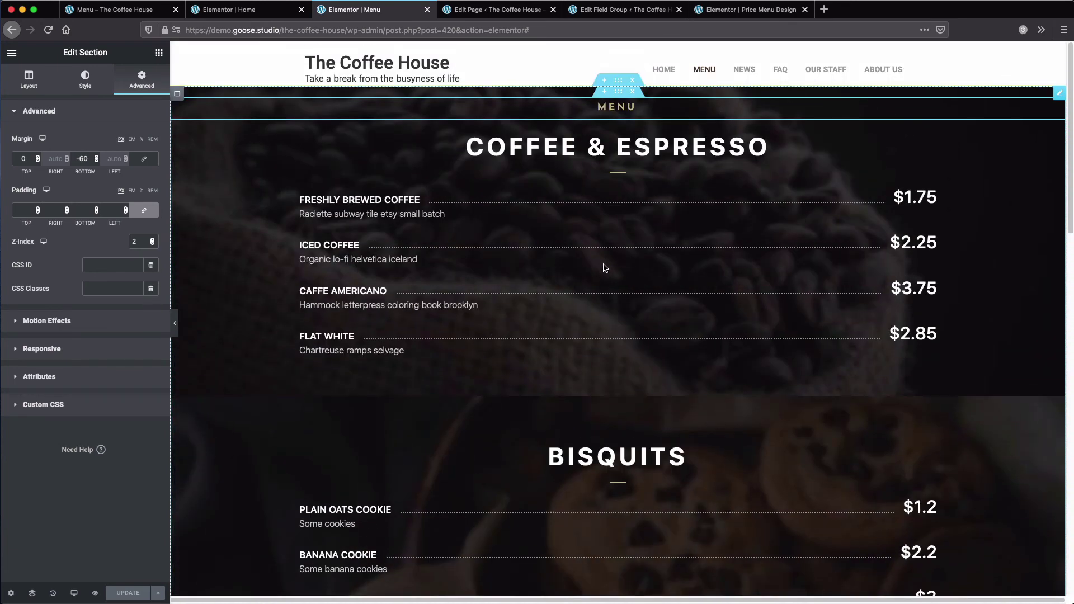
scroll(610, 267, down, 10)
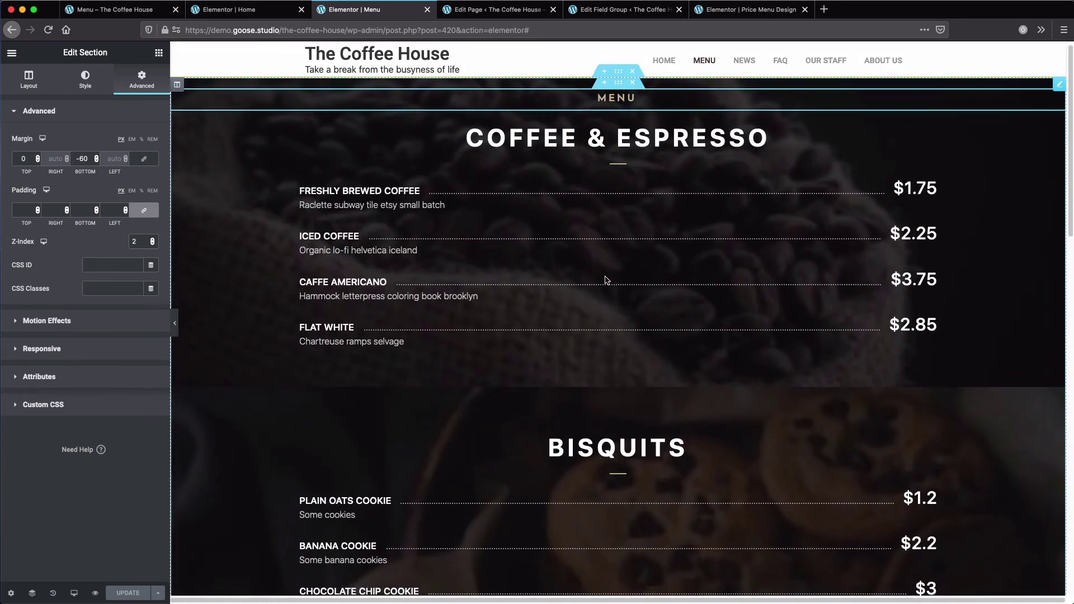
scroll(603, 274, up, 5)
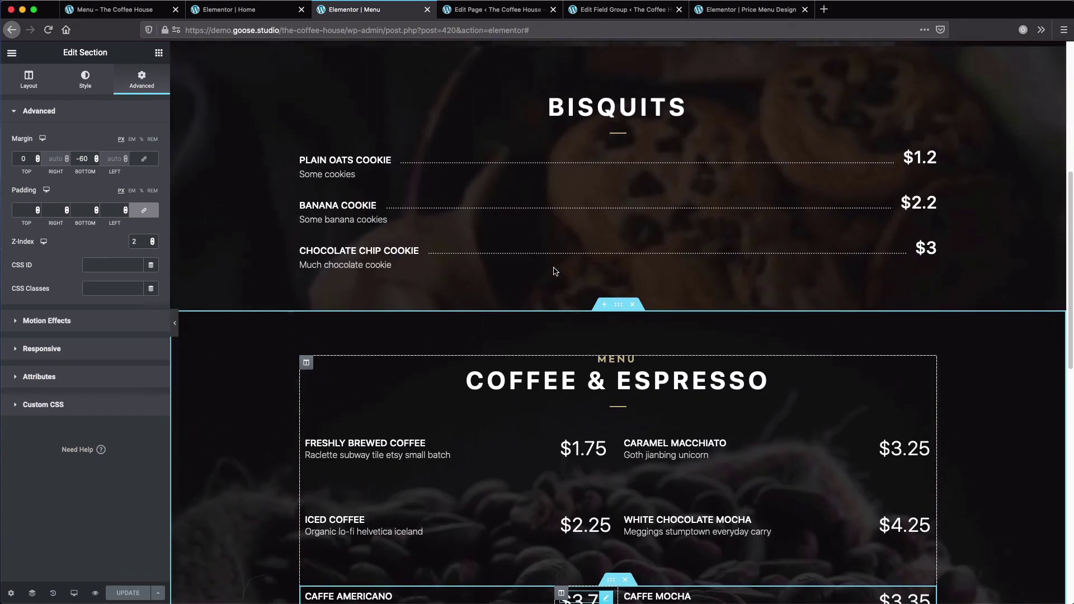
click(95, 593)
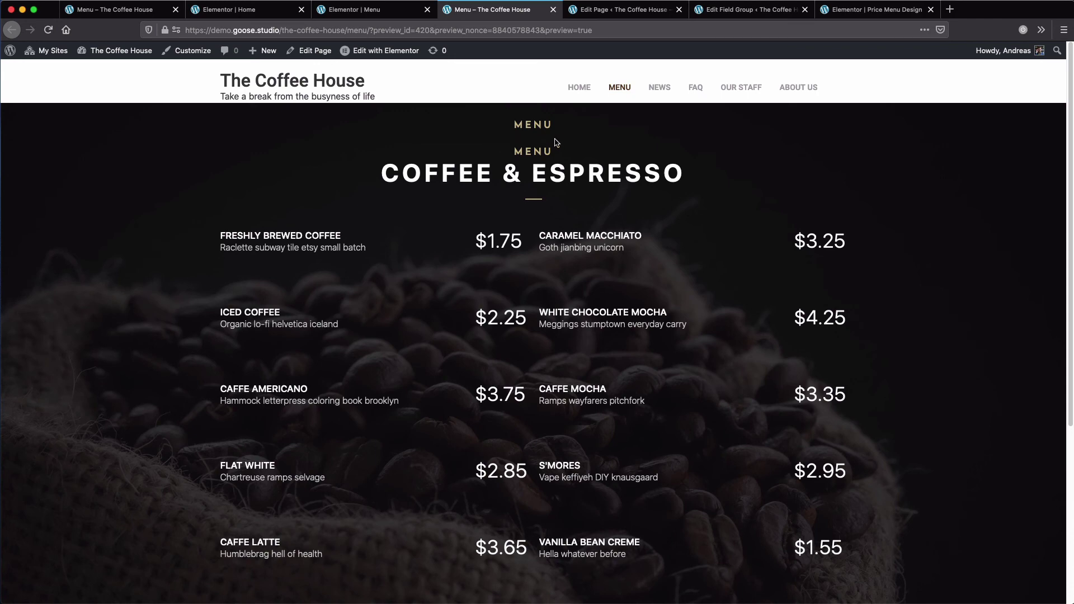
click(620, 88)
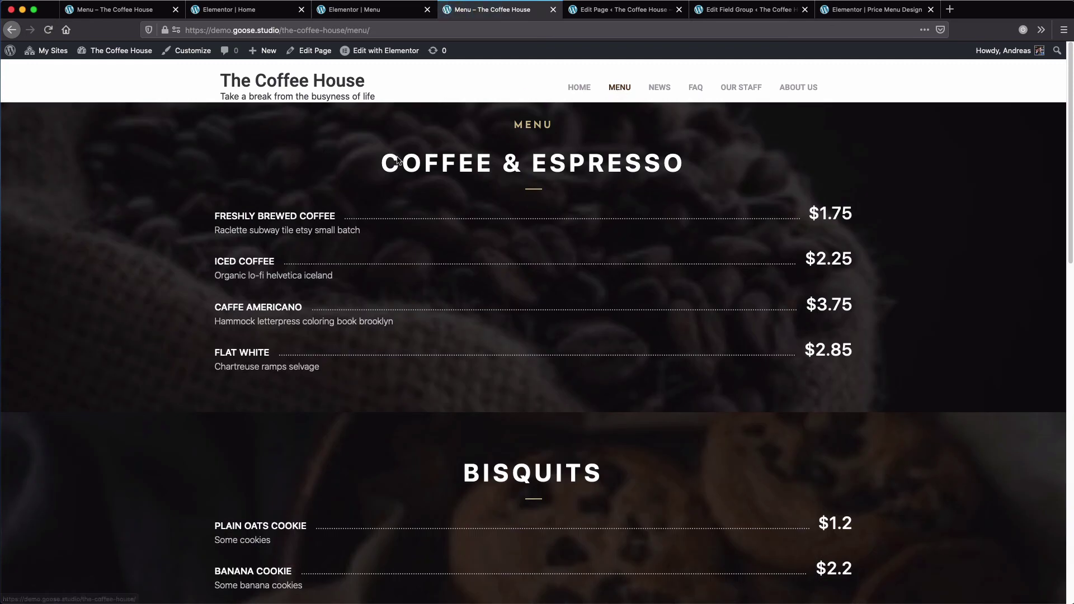
Compare the repeater's Coffee & Espresso and Bisquits sections with the static Coffee & Espresso section on the published Menu page.
scroll(392, 162, down, 1)
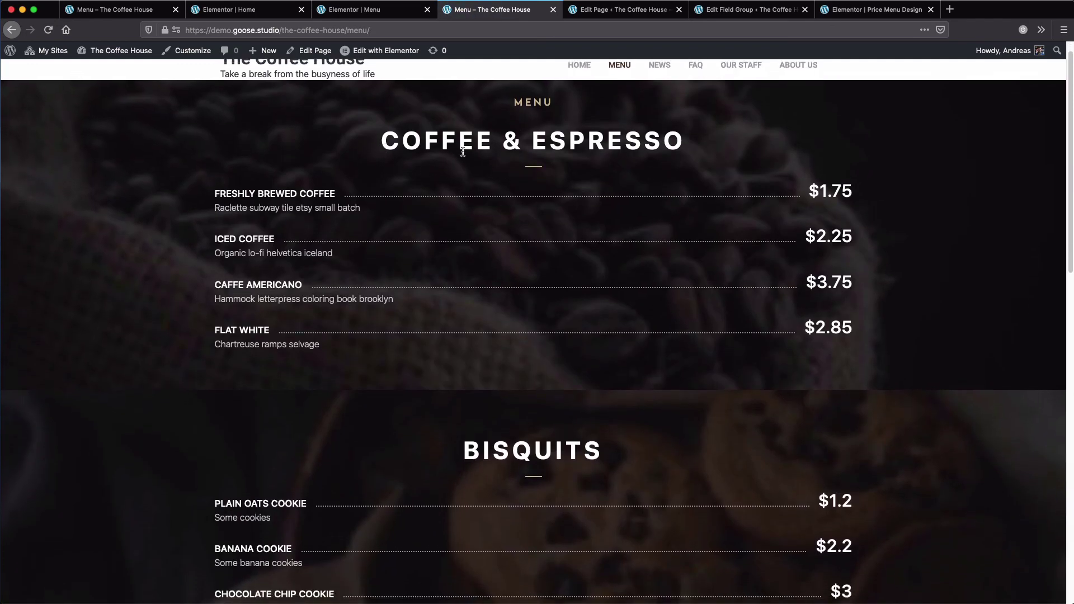
scroll(485, 150, up, 1)
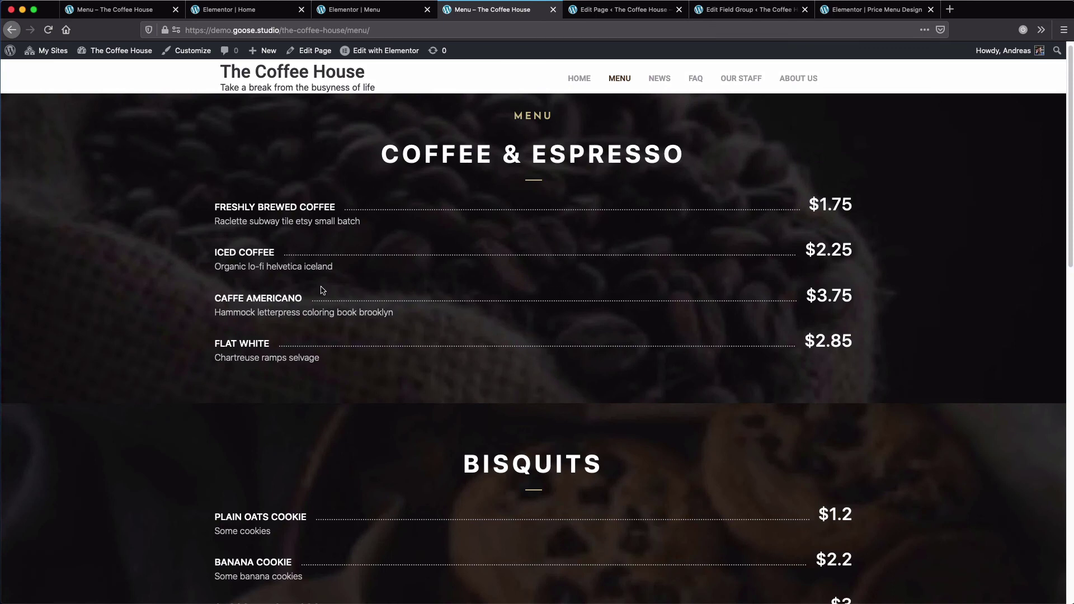
scroll(311, 296, down, 10)
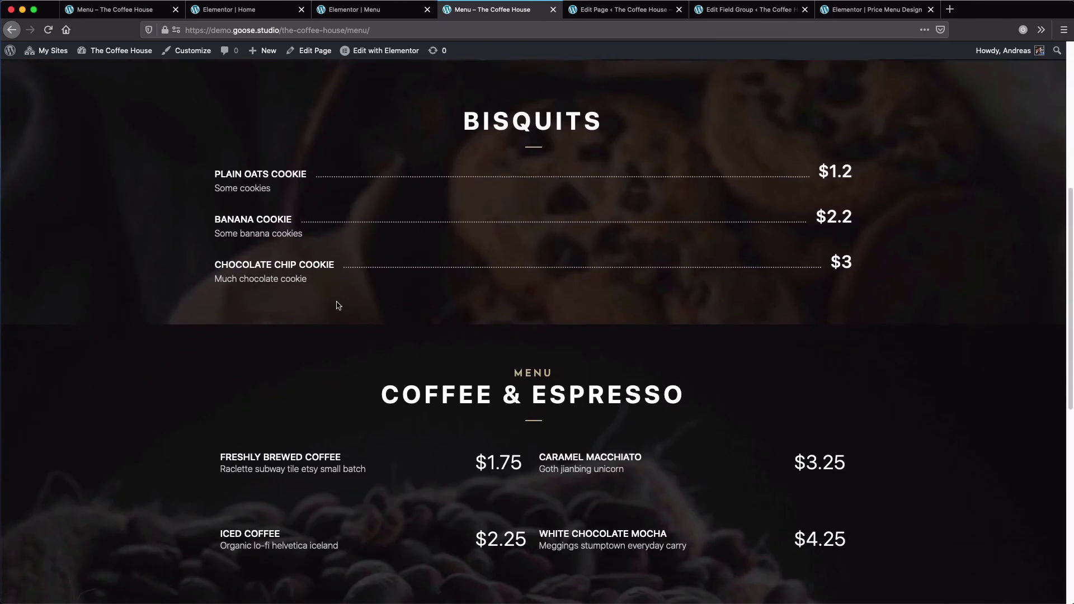
scroll(463, 324, up, 10)
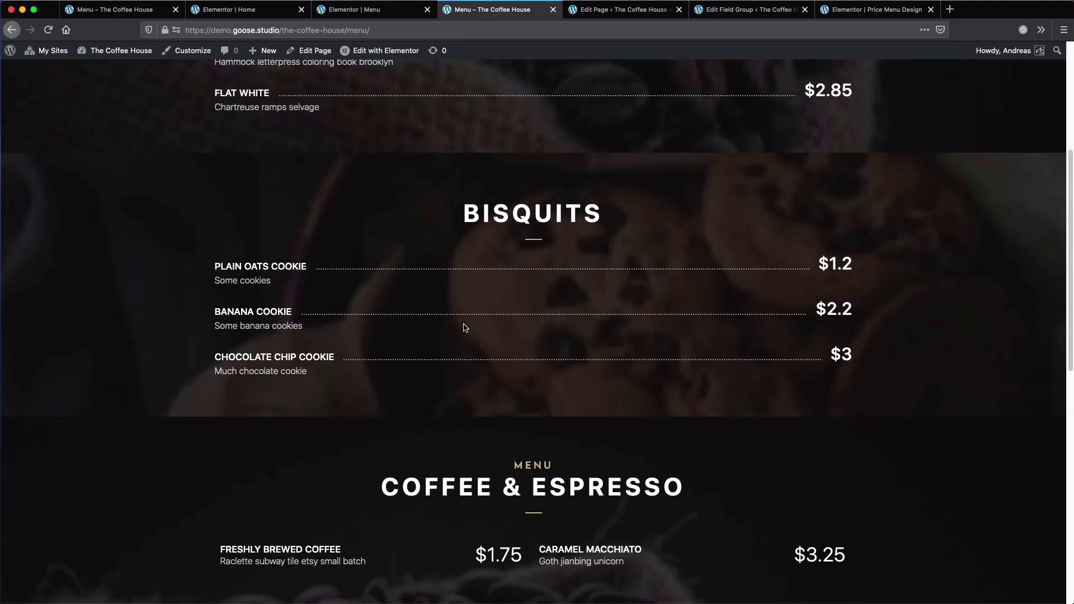
scroll(469, 319, down, 8)
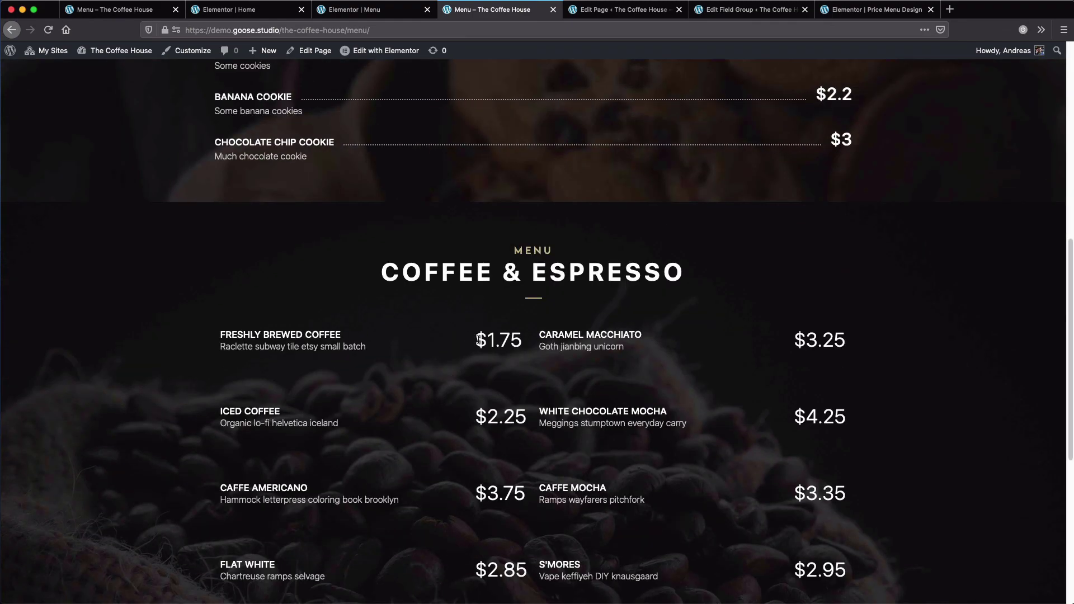
scroll(467, 330, down, 4)
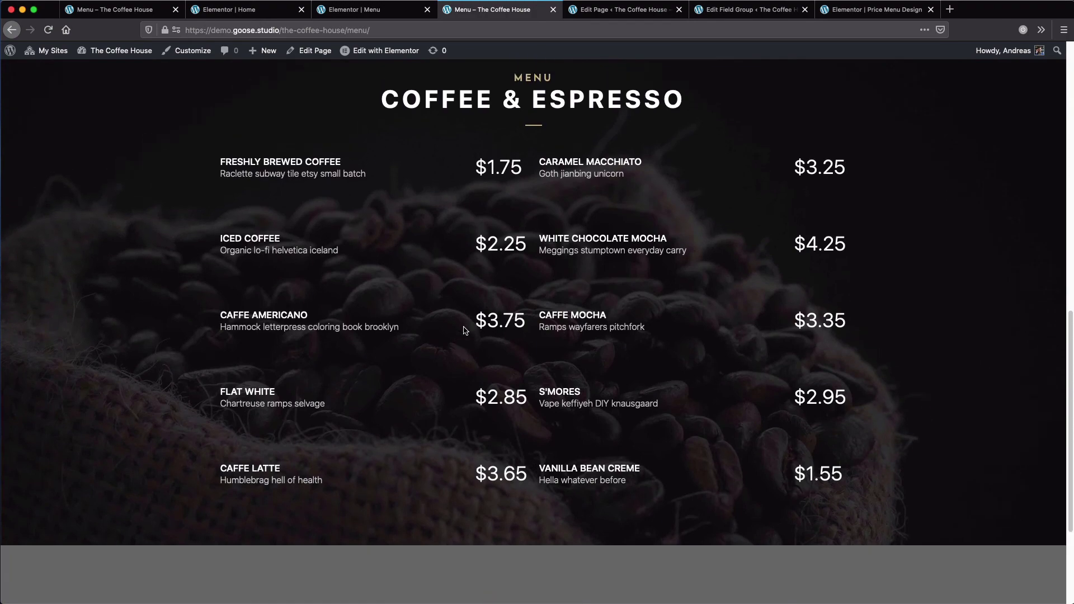
scroll(465, 331, up, 5)
key(super+r)
scroll(469, 303, down, 7)
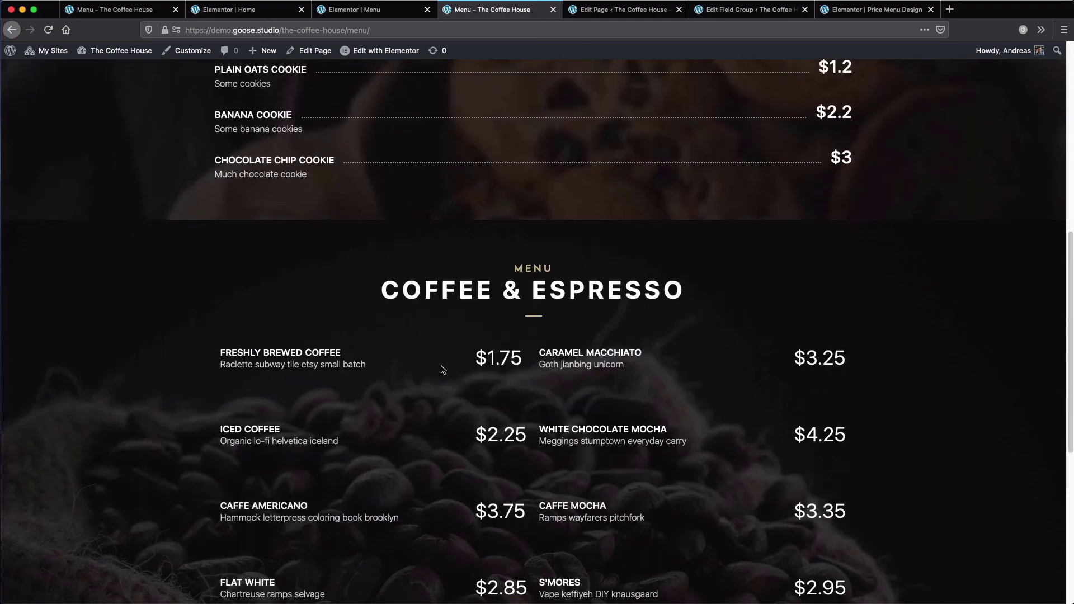
scroll(529, 290, up, 8)
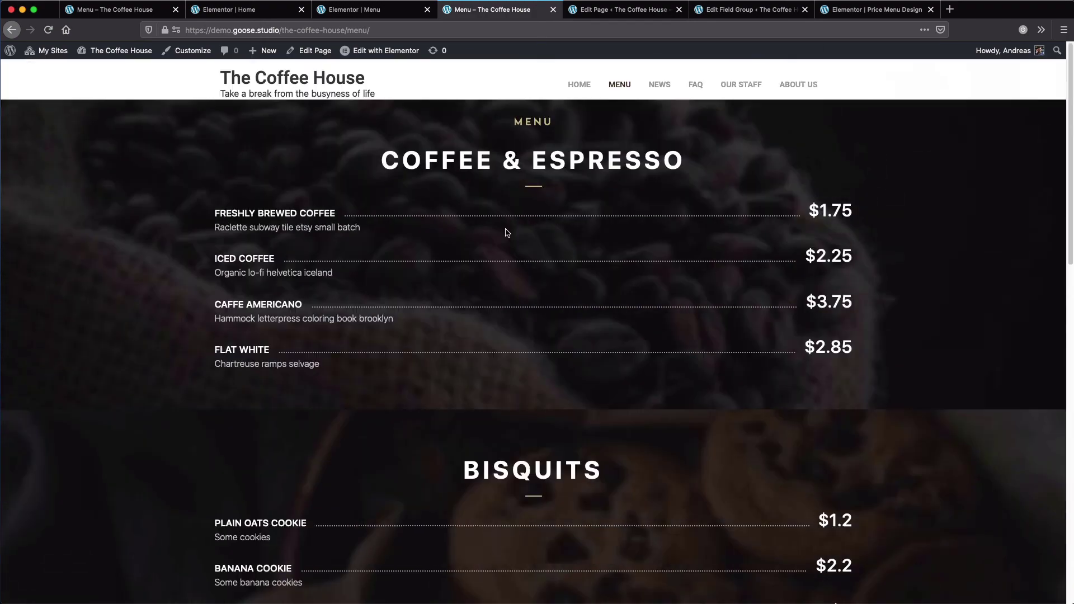
Delete the static Coffee & Espresso section below the repeater in the Elementor editor and update the page.
click(378, 12)
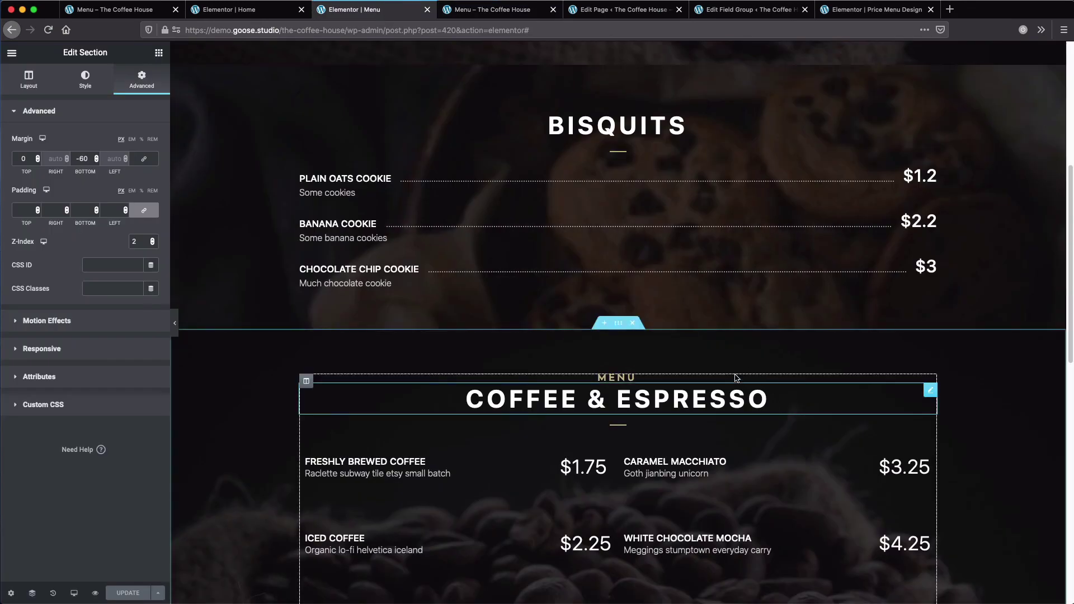
click(633, 323)
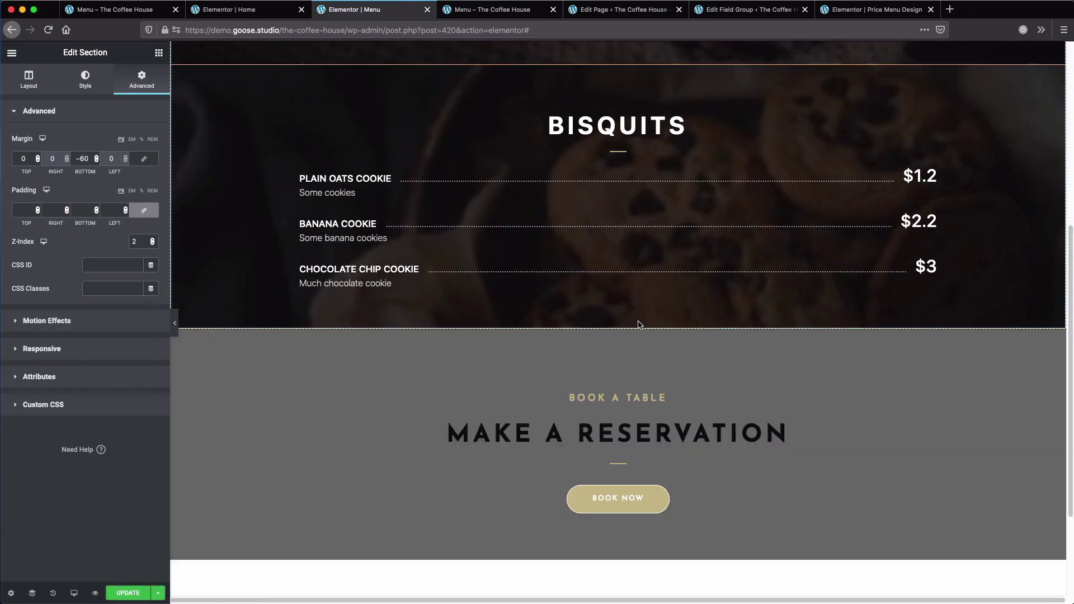
click(127, 594)
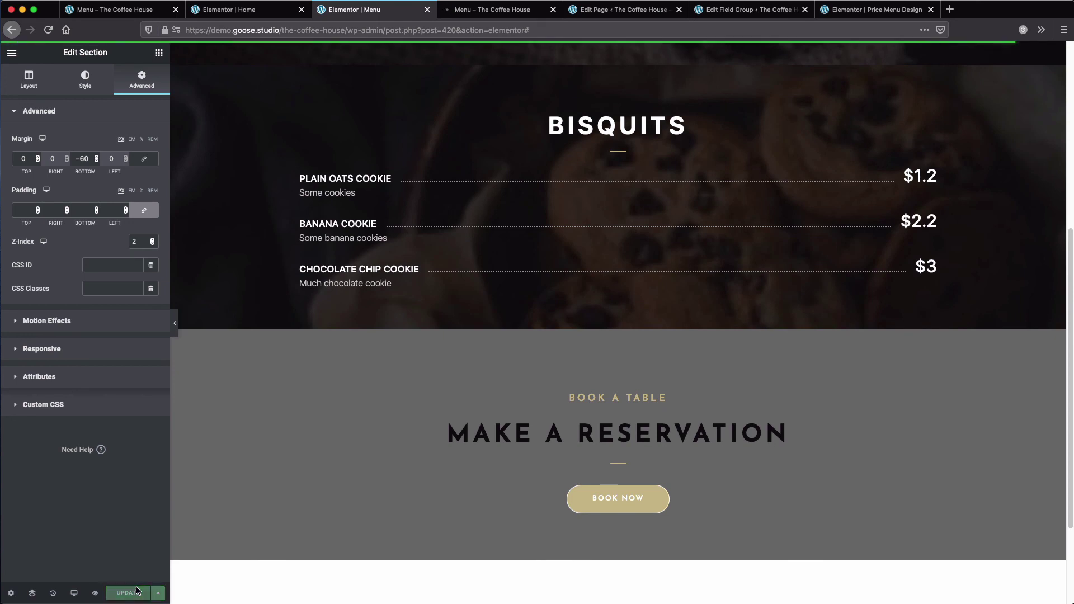
Reload the published Menu page and examine it from the Menu heading down to the reservation section.
click(480, 15)
click(624, 88)
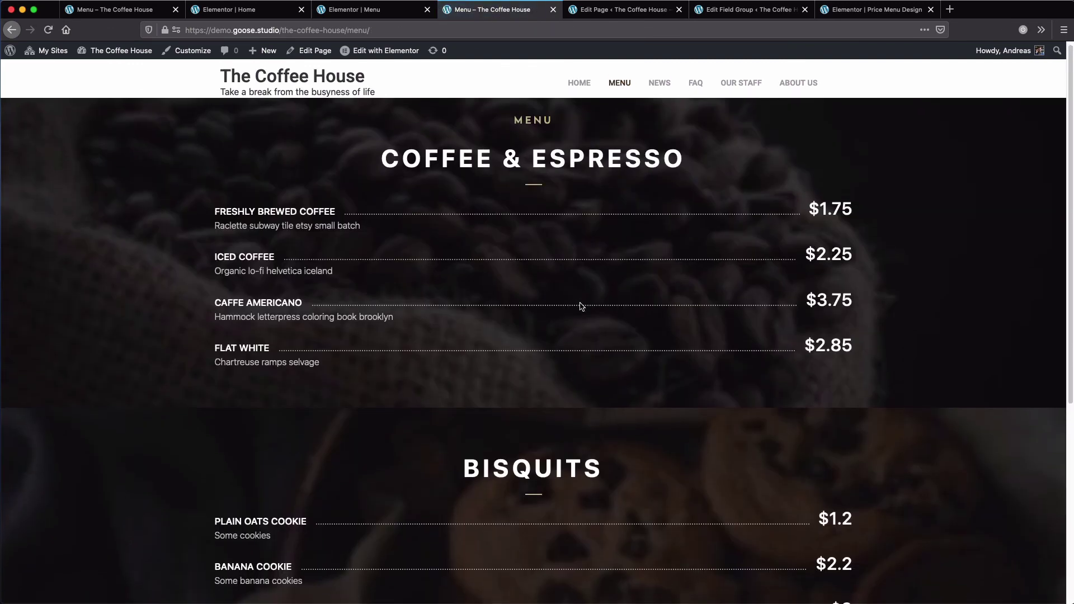
scroll(582, 302, down, 3)
scroll(582, 302, down, 8)
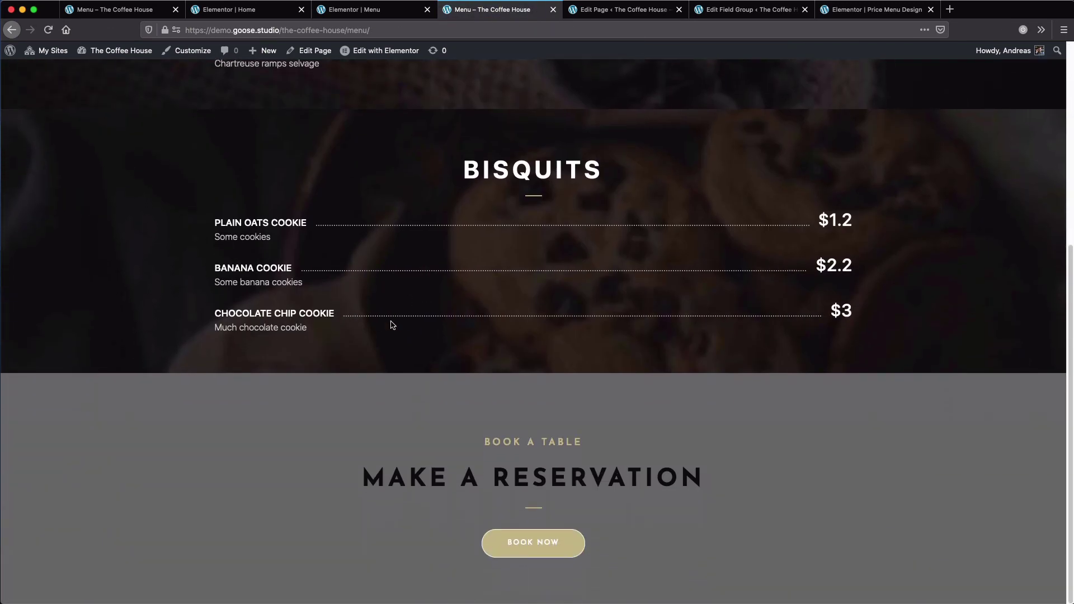
scroll(508, 307, up, 11)
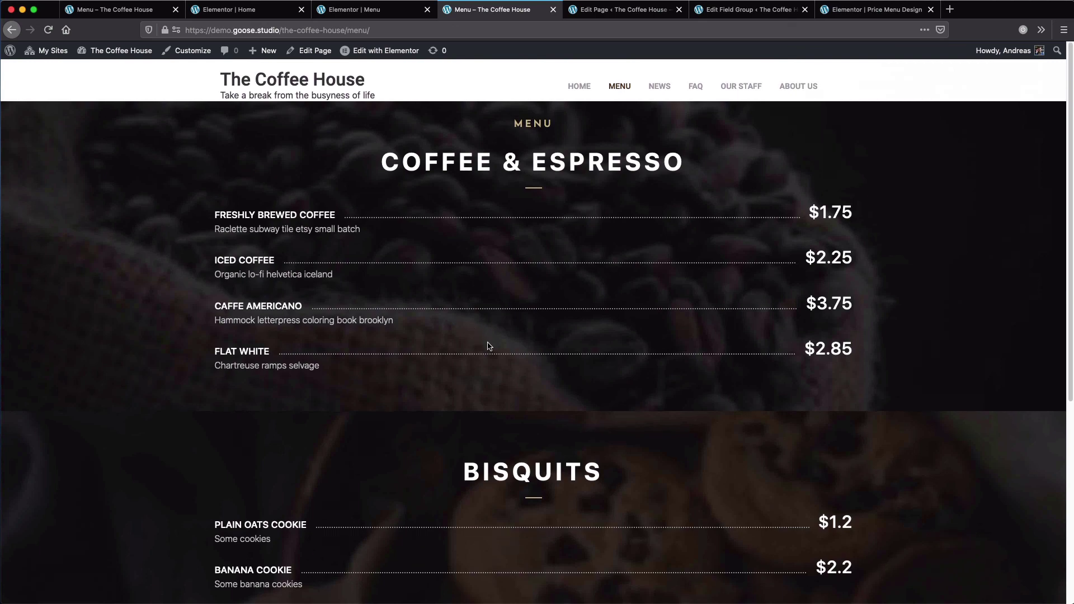
scroll(490, 341, down, 5)
scroll(490, 335, up, 5)
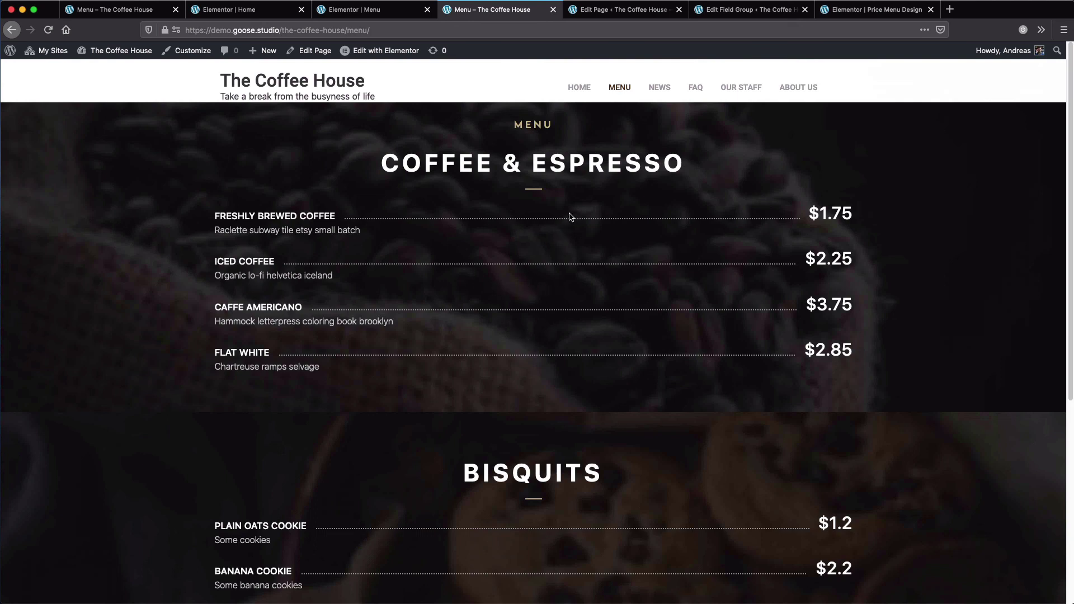
Review the Menu page's Categories repeater fields in the WordPress editor and go back to the list of pages.
click(590, 12)
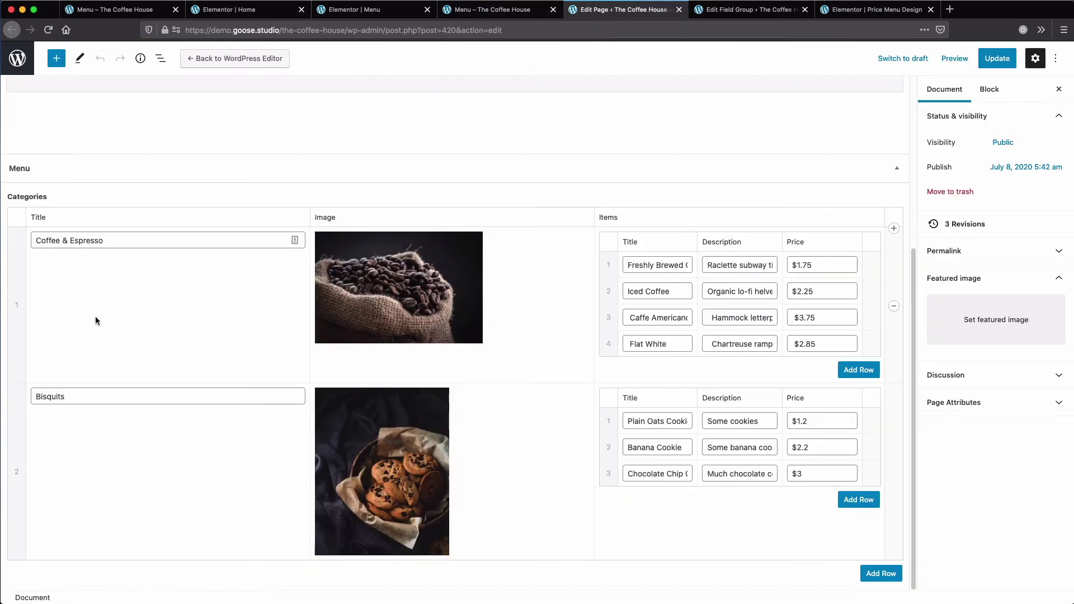
scroll(175, 337, up, 5)
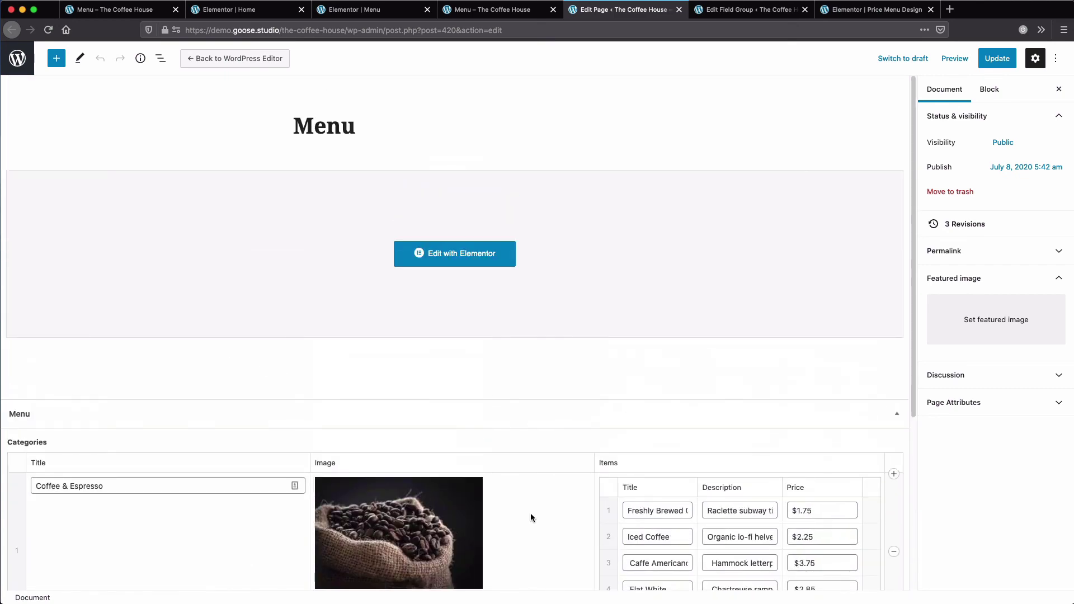
click(17, 60)
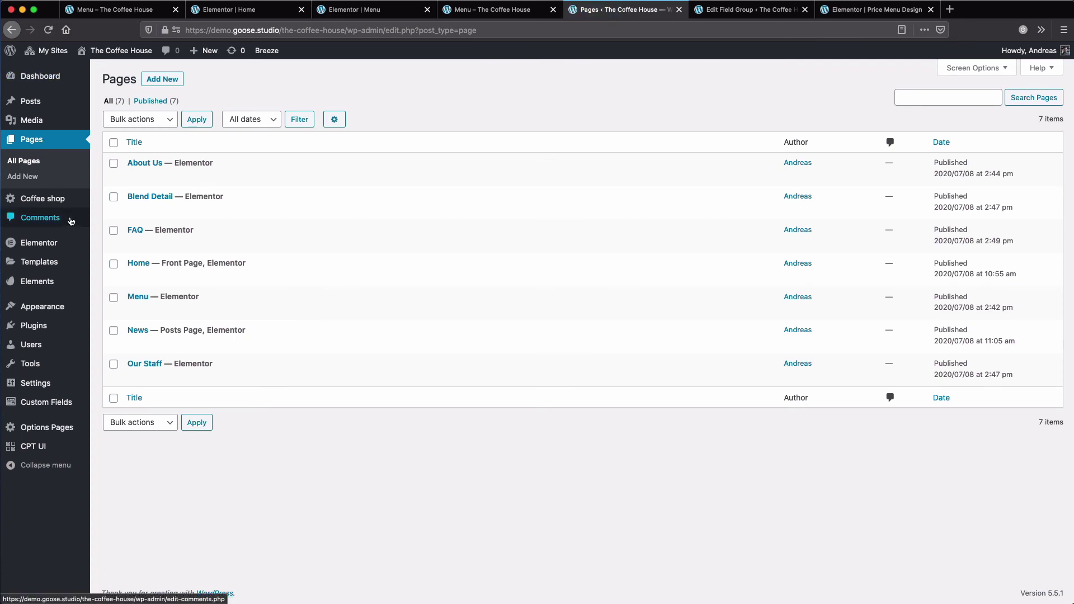
mouse_move(51, 355)
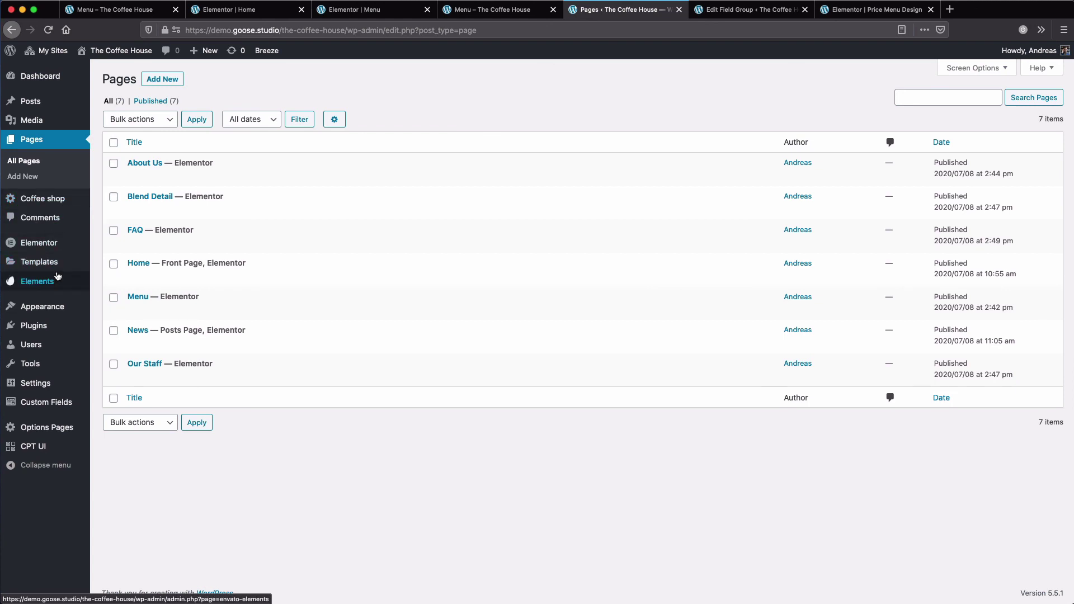
mouse_move(96, 284)
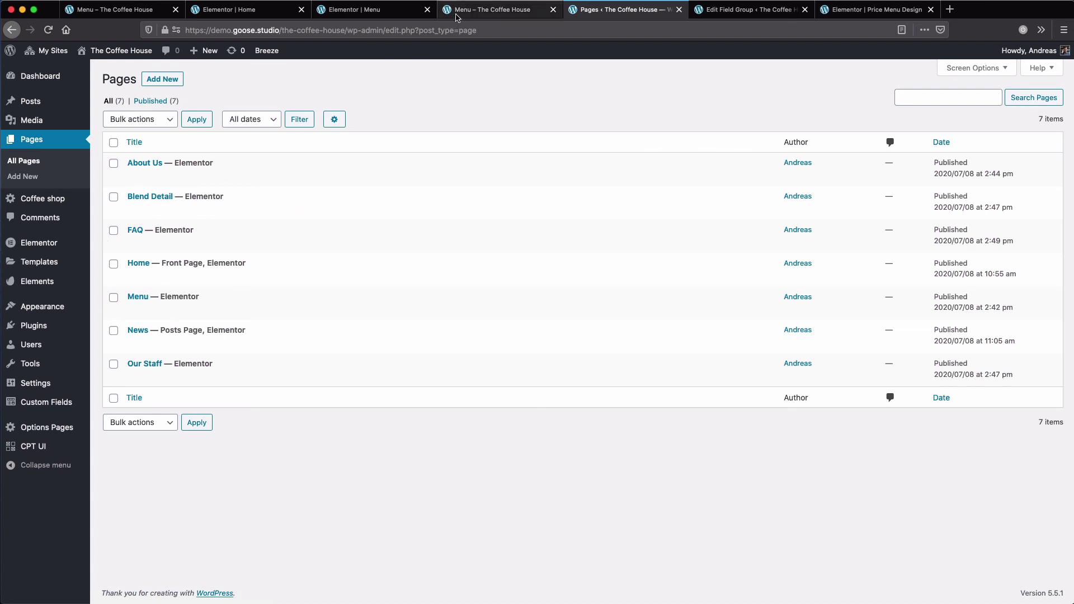
Return to the published Menu page and look over the finished menu categories and the reservation section.
click(528, 10)
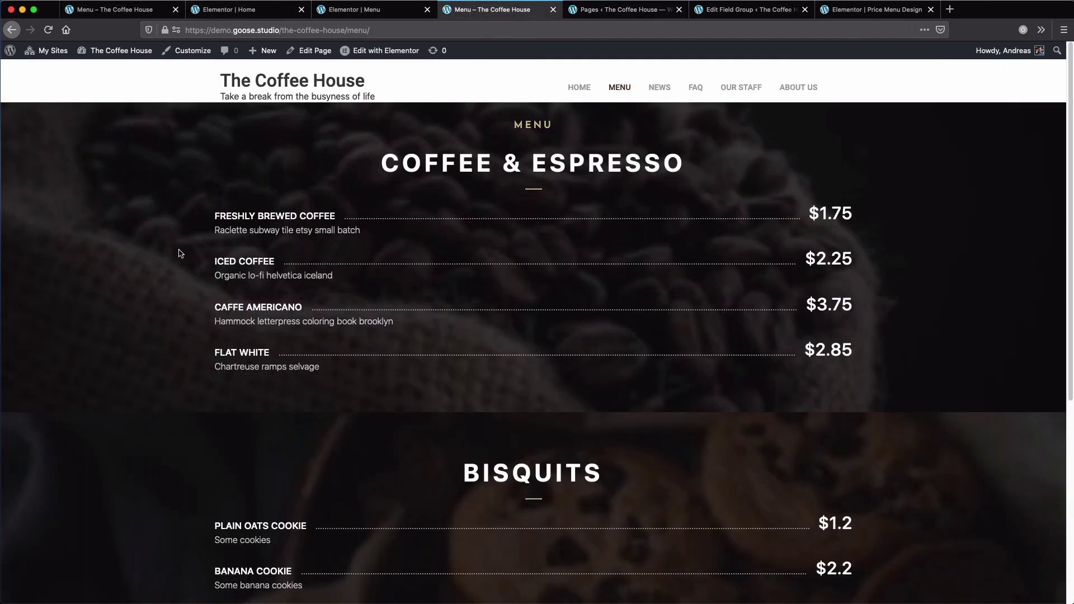
scroll(176, 255, down, 5)
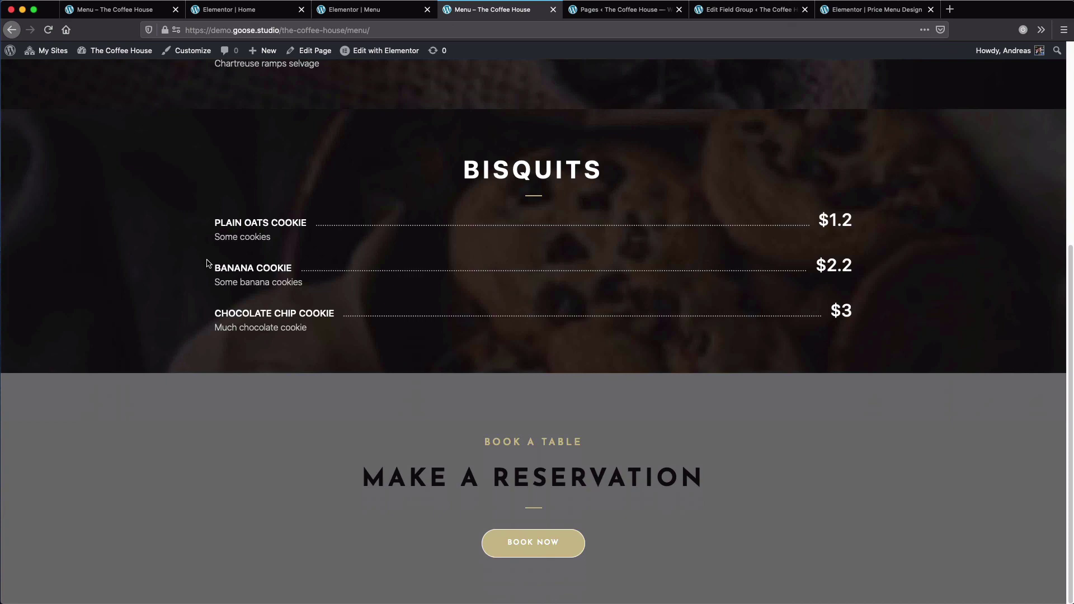
scroll(207, 265, up, 5)
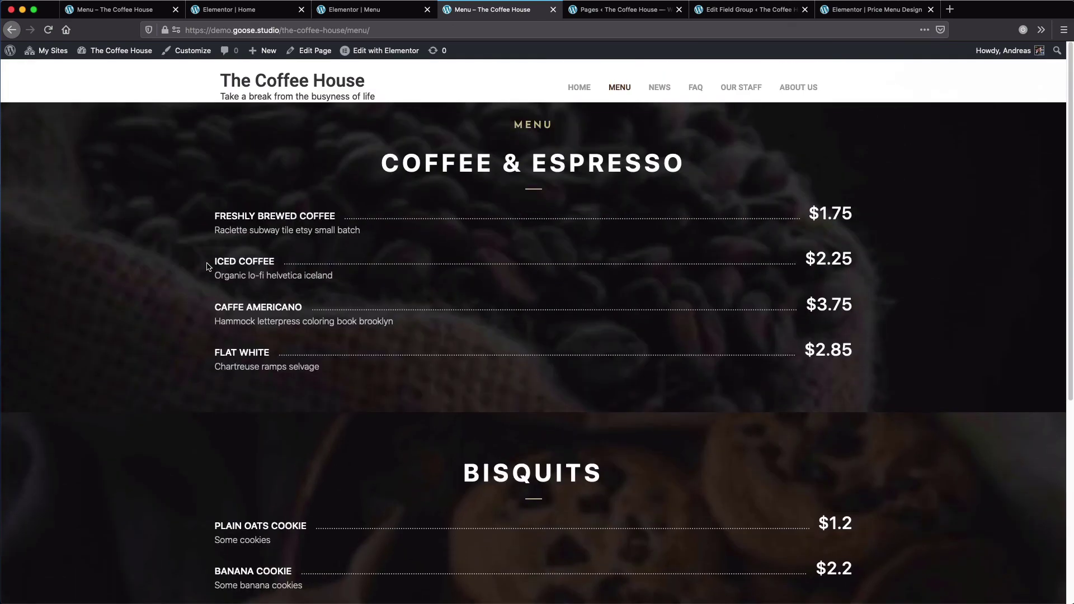